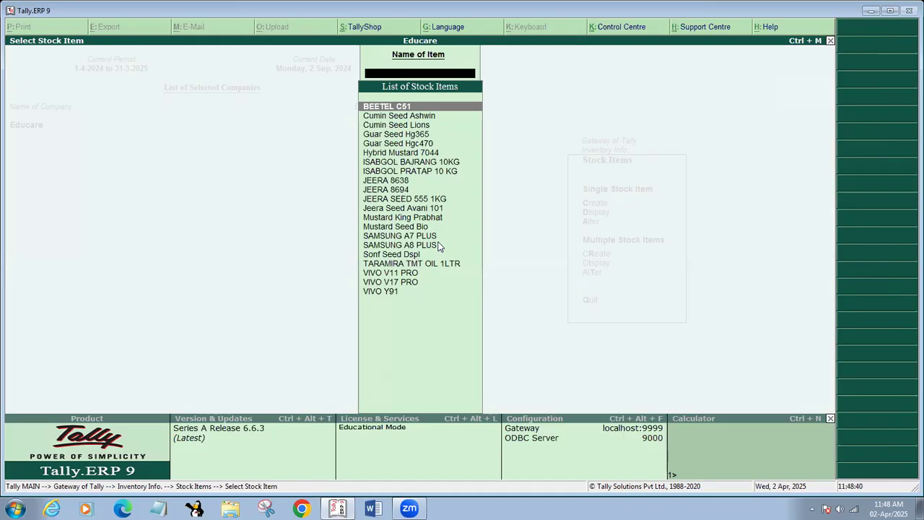
Leave the List of Stock Items and return to the Gateway of Tally
key(Down)
key(Down)
key(Down)
key(Down)
key(Down)
key(Down)
key(Down)
key(Down)
key(Down)
key(Down)
key(Down)
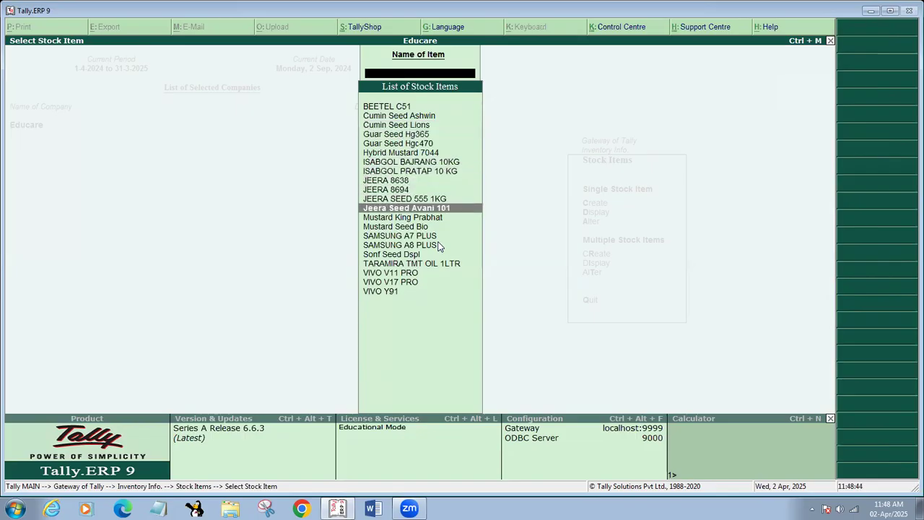
key(Escape)
key(Escape)
key(Escape)
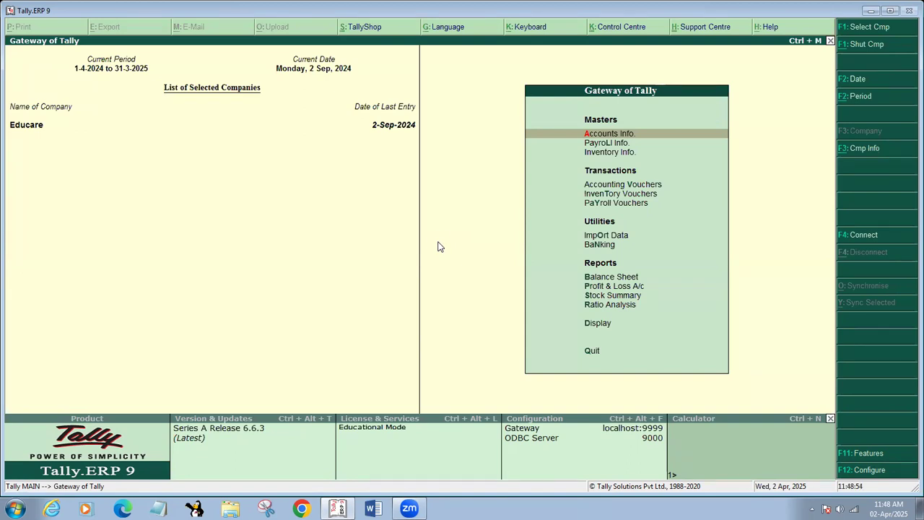
Start a new Sales voucher (F8) and bring up its Voucher Printing options for an INVOICE
key(v)
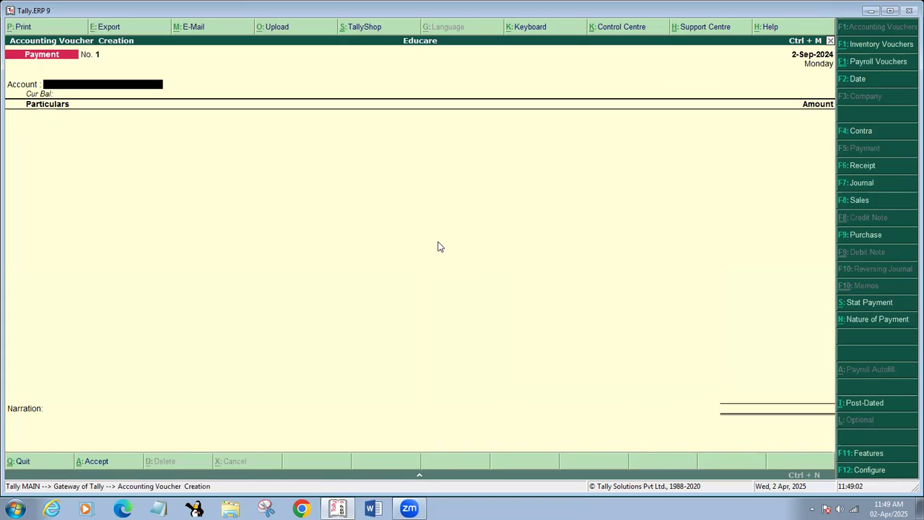
key(F8)
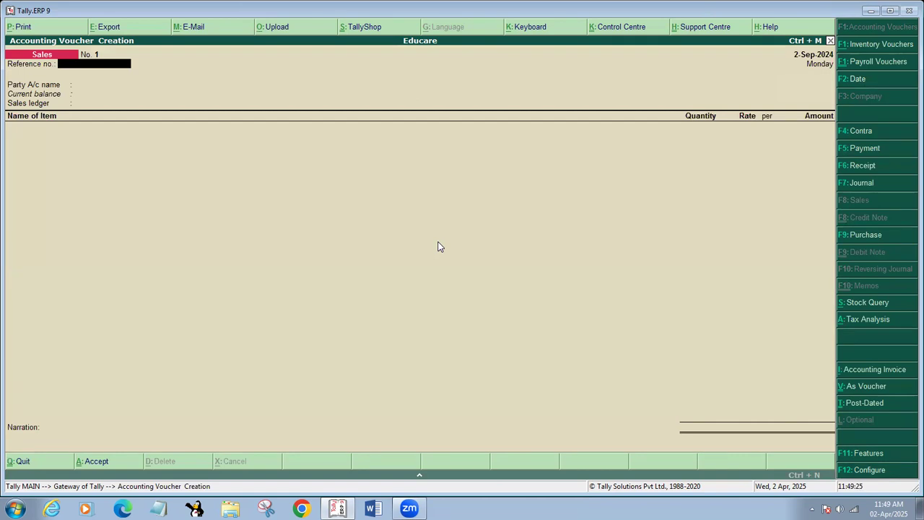
key(alt+p)
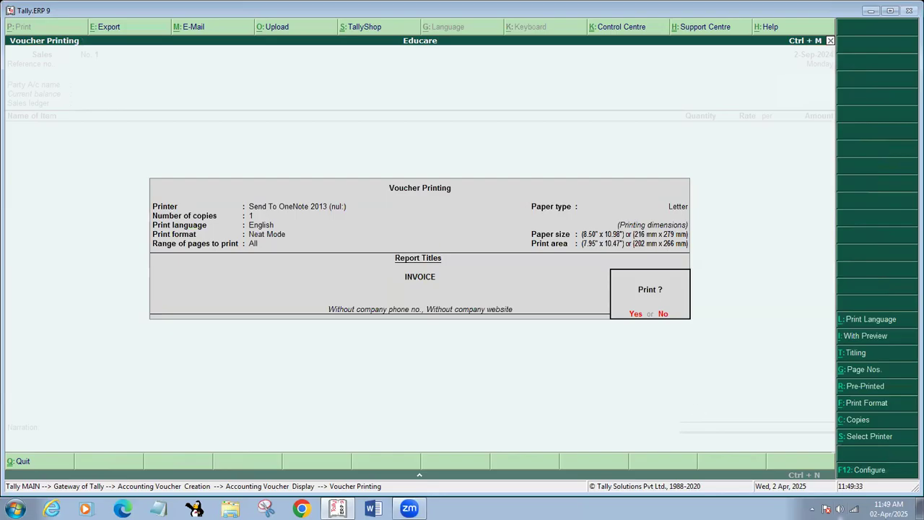
click(811, 509)
Exit the tray keyboard tool and set Print in simple format to Yes in the invoice configuration
right_click(830, 440)
click(823, 435)
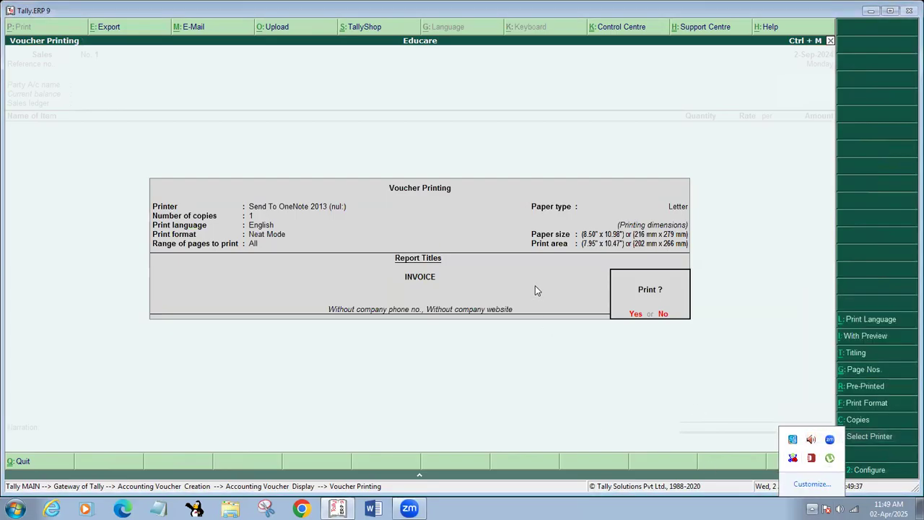
key(F12)
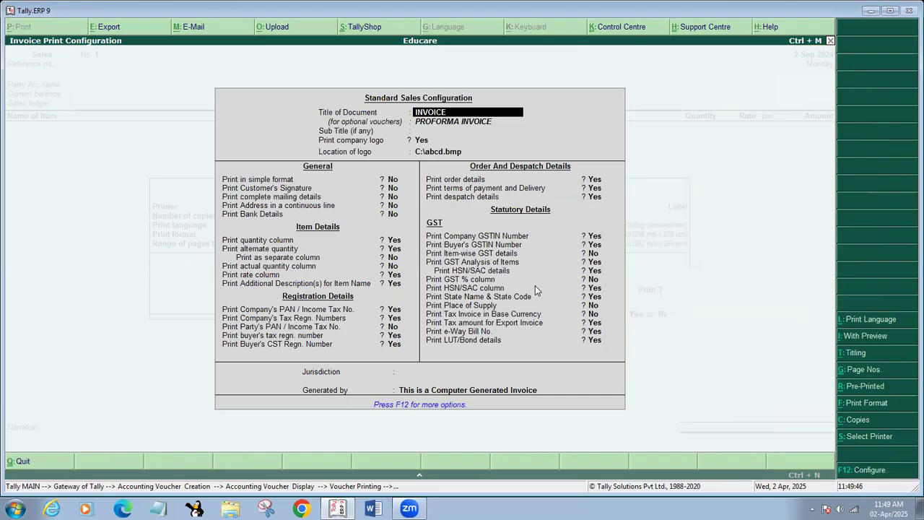
key(Return)
key(Return)
key(Return)
key(Return)
key(Return)
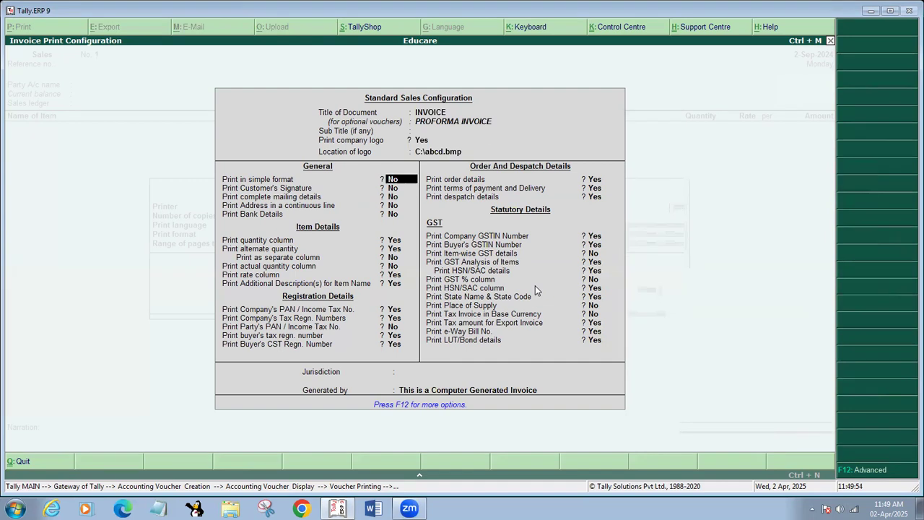
key(y)
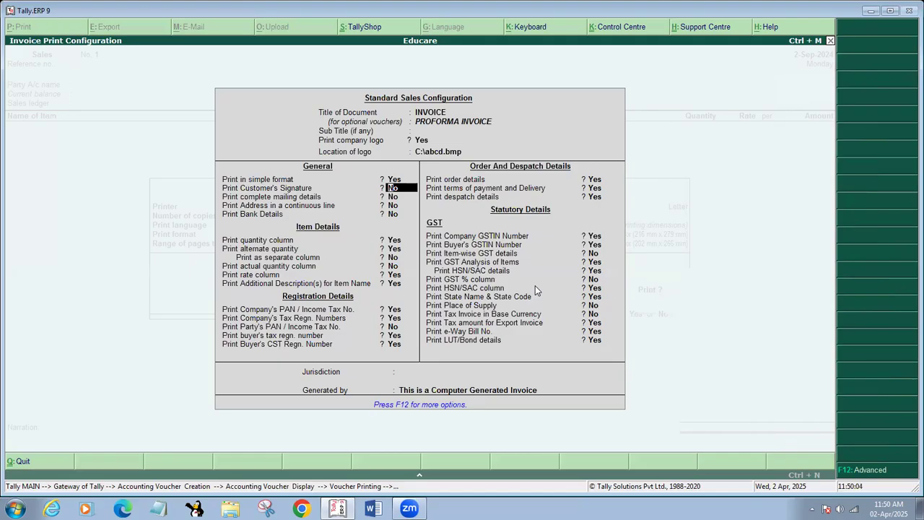
Print the address in a continuous line, leaving signature, mailing details and bank details off
key(Return)
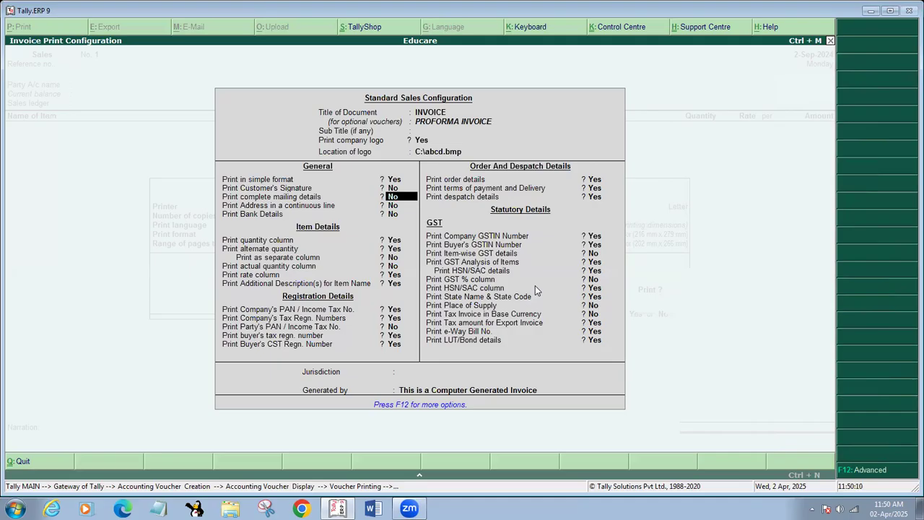
key(Return)
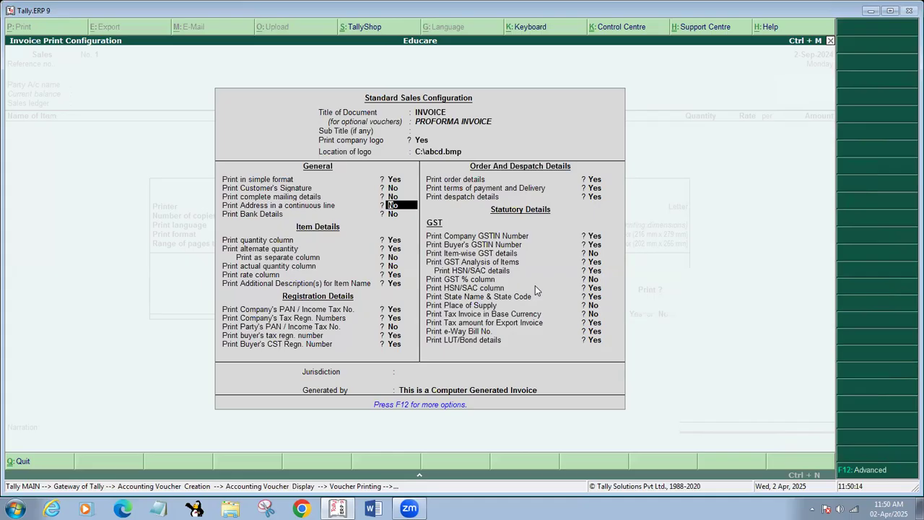
key(y)
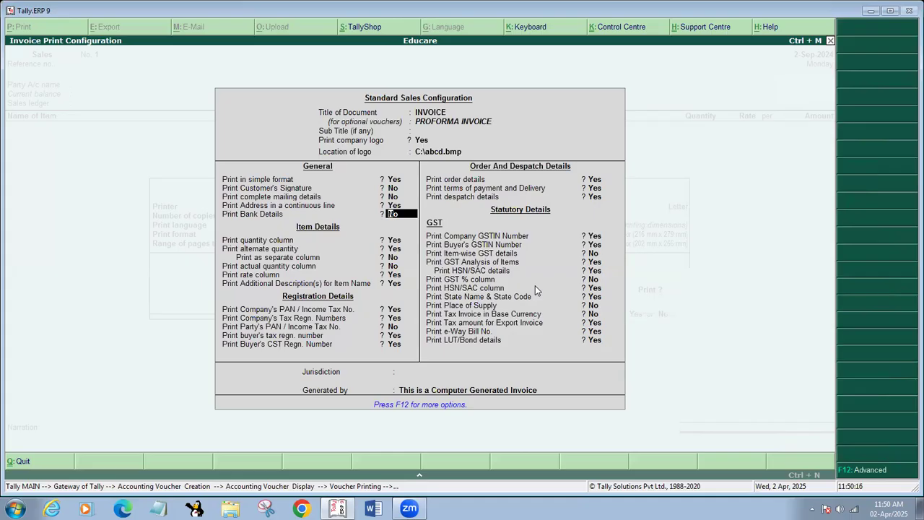
key(ctrl+a)
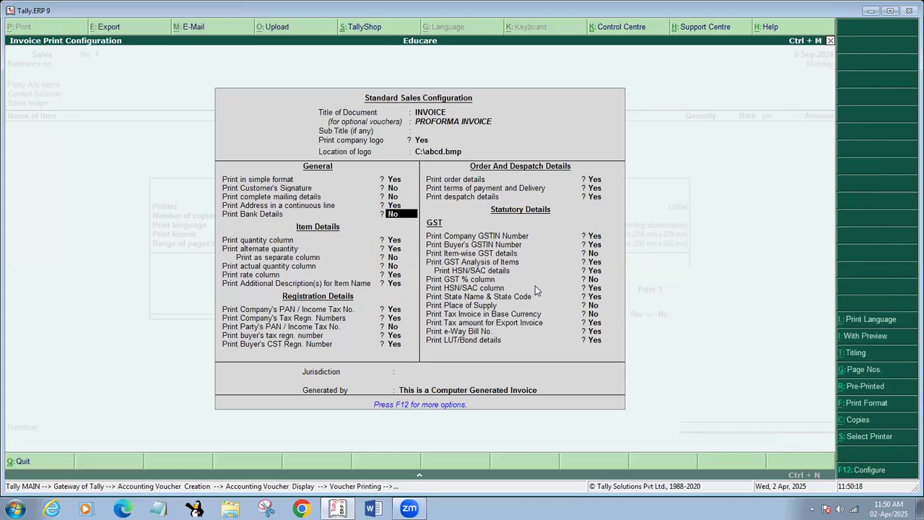
key(Return)
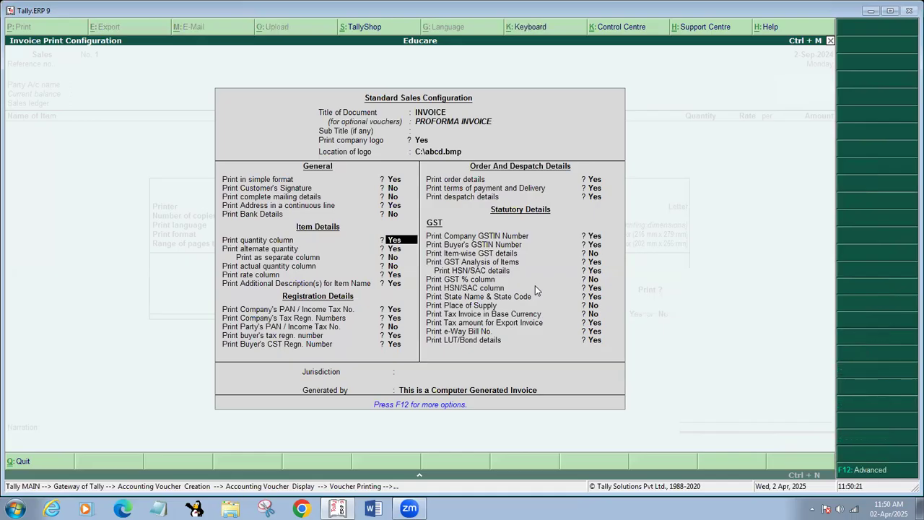
Print the quantity column, keep HSN/SAC, item-wise GST off, accept, and go to Change Printer
text(Y)
key(Return)
key(Return)
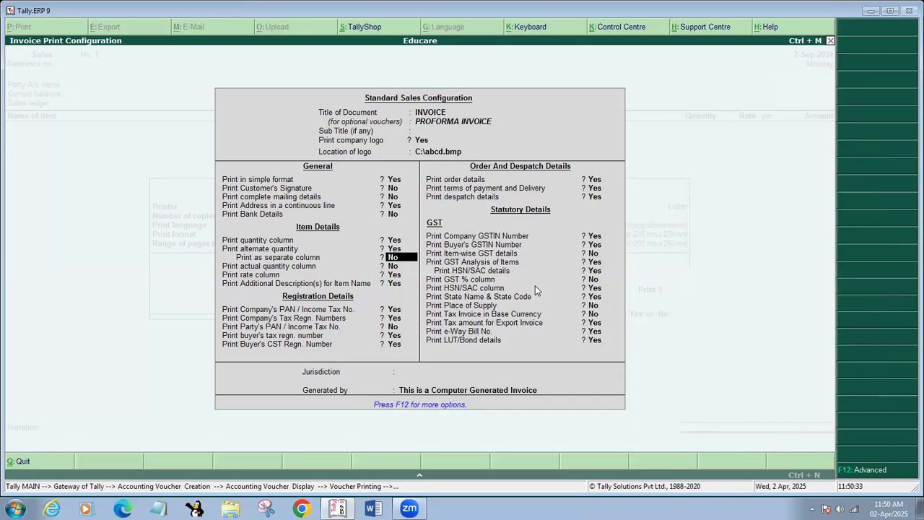
key(Return)
key(Return)
key(Return)
key(Return)
key(Return)
key(Return)
key(Return)
key(Return)
key(Return)
key(Return)
key(Return)
key(Return)
key(Return)
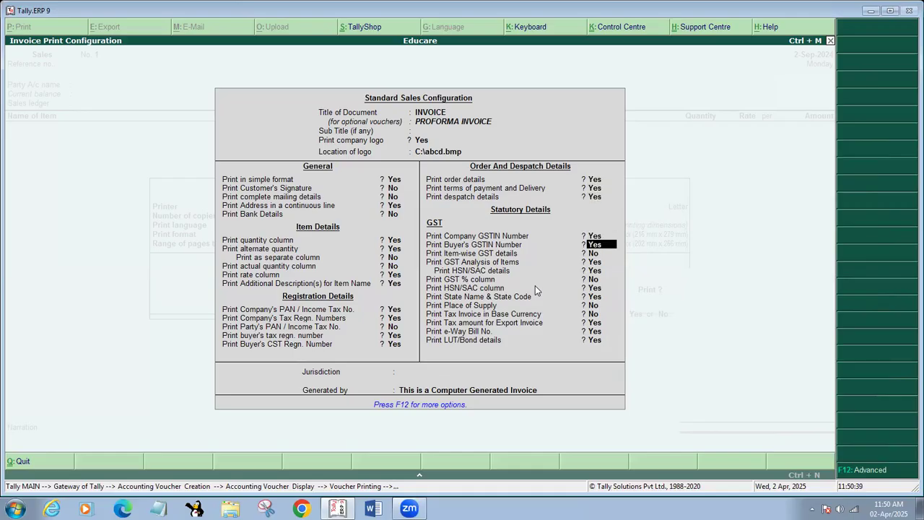
key(Return)
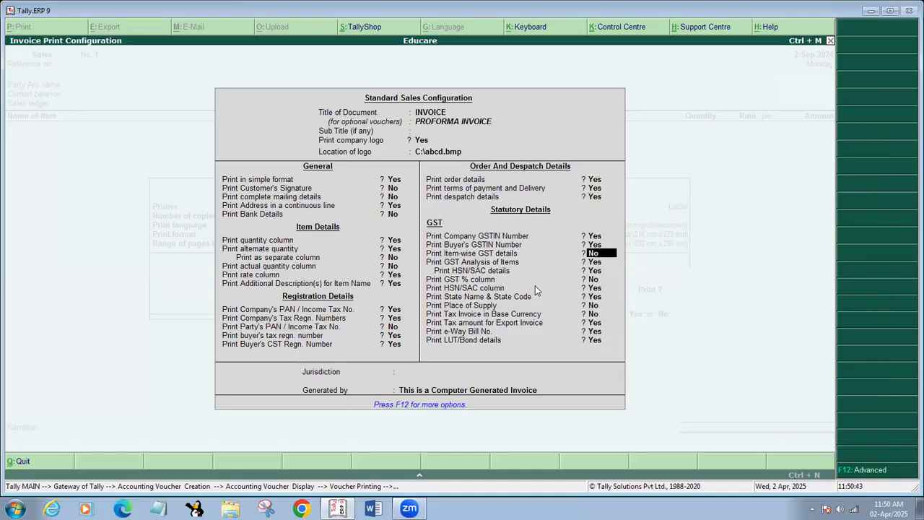
key(Return)
key(Return)
key(Return)
key(Return)
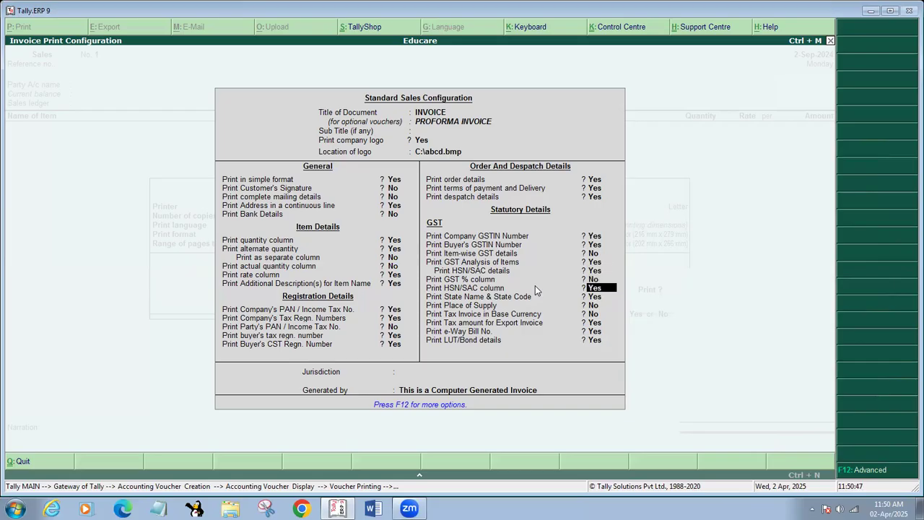
key(Return)
key(Return)
key(Return)
key(Return)
key(Return)
key(Return)
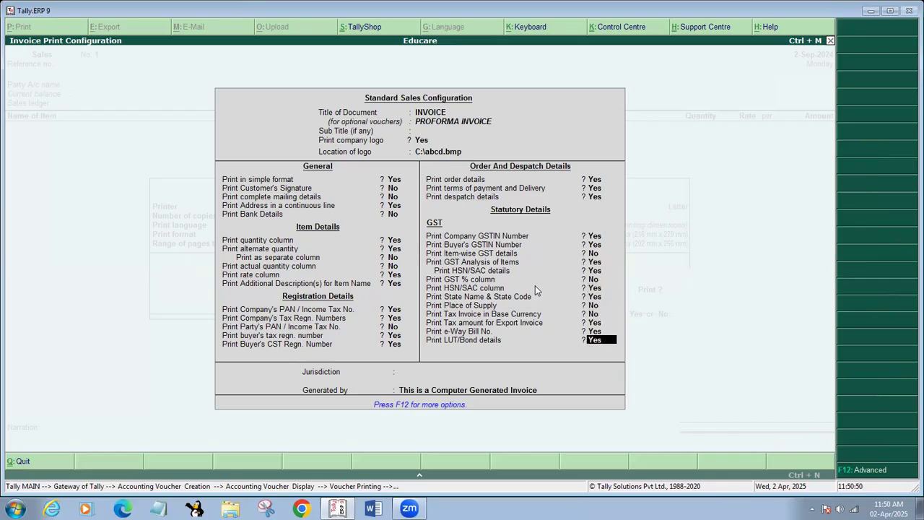
key(Return)
key(Return)
key(Return)
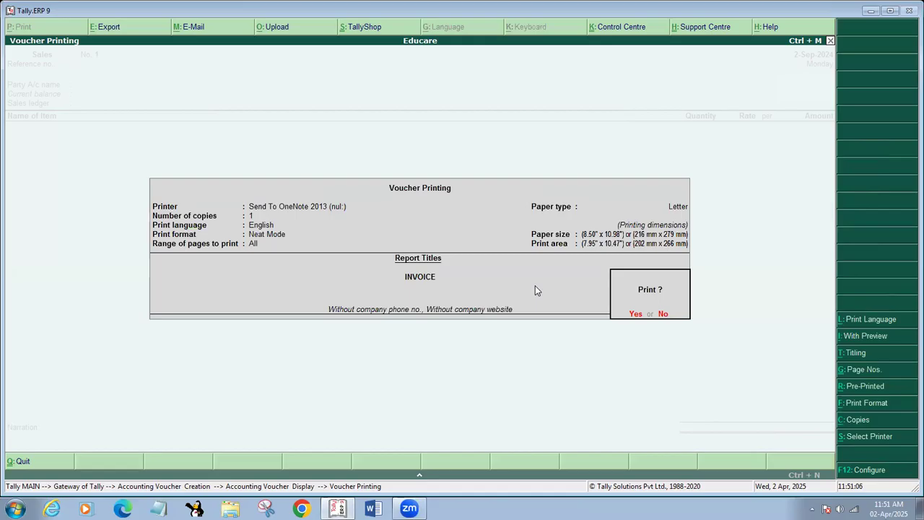
key(alt+s)
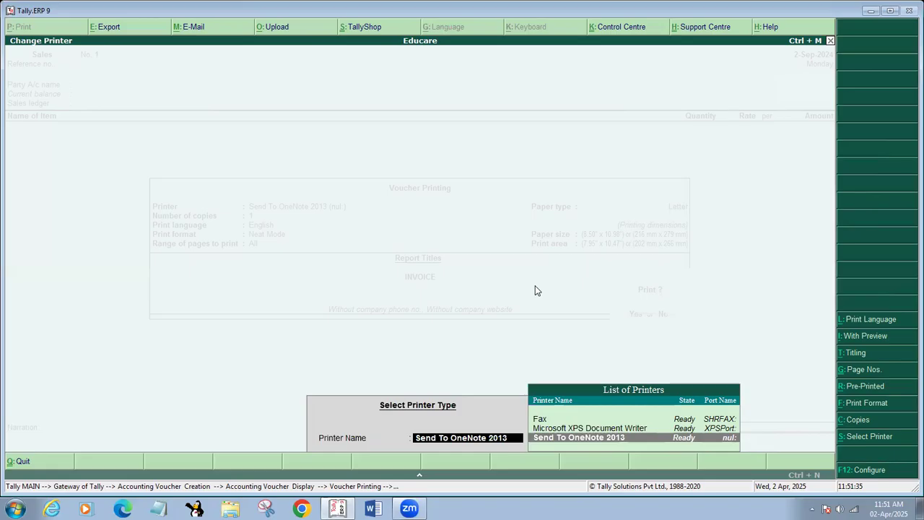
key(Up)
key(Up)
key(Down)
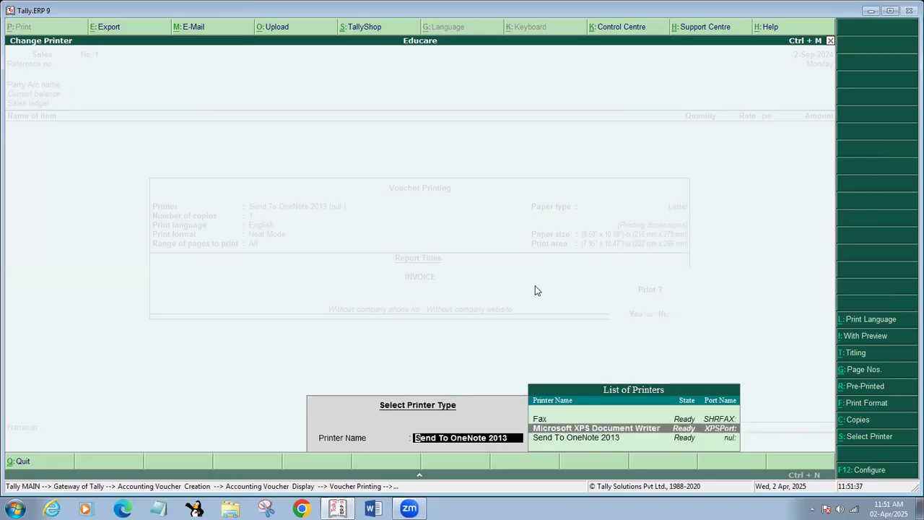
key(Down)
key(Up)
key(Up)
key(Down)
key(Down)
key(Up)
key(Up)
key(Down)
key(Down)
key(Up)
key(Up)
key(Down)
key(Up)
key(Down)
key(Down)
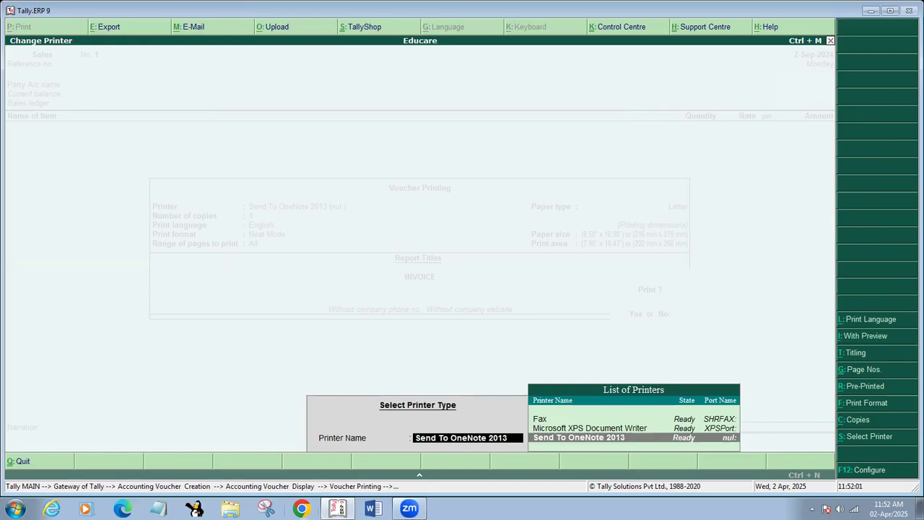
click(302, 508)
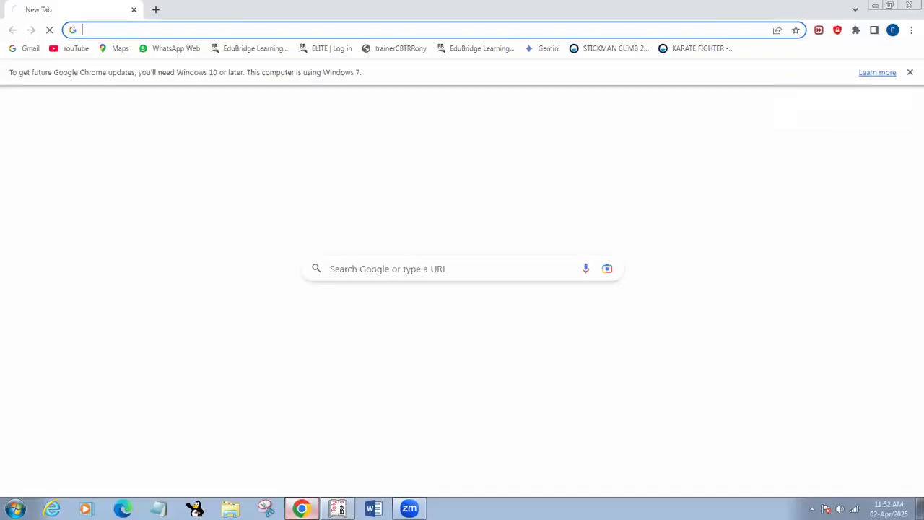
Search Google for 'ADOBE PDF READER' and look over the results
text(A)
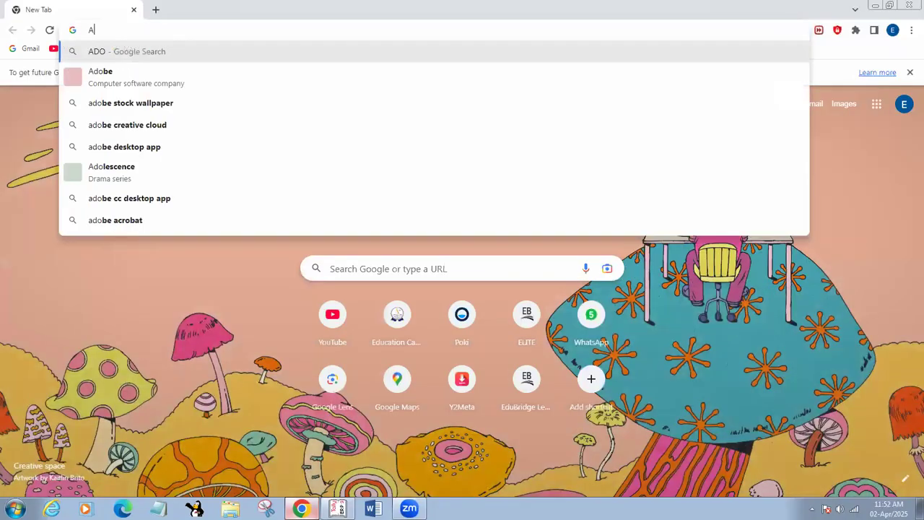
text(DOBE P)
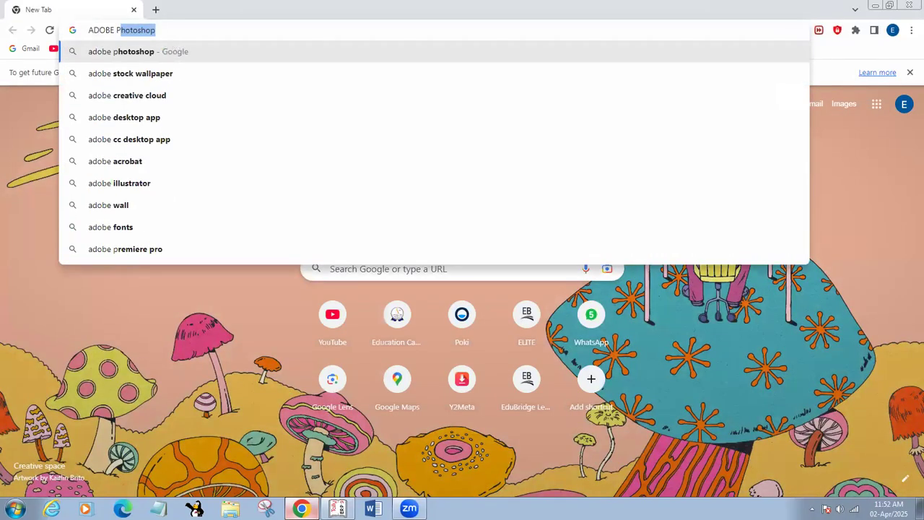
text(DF READER)
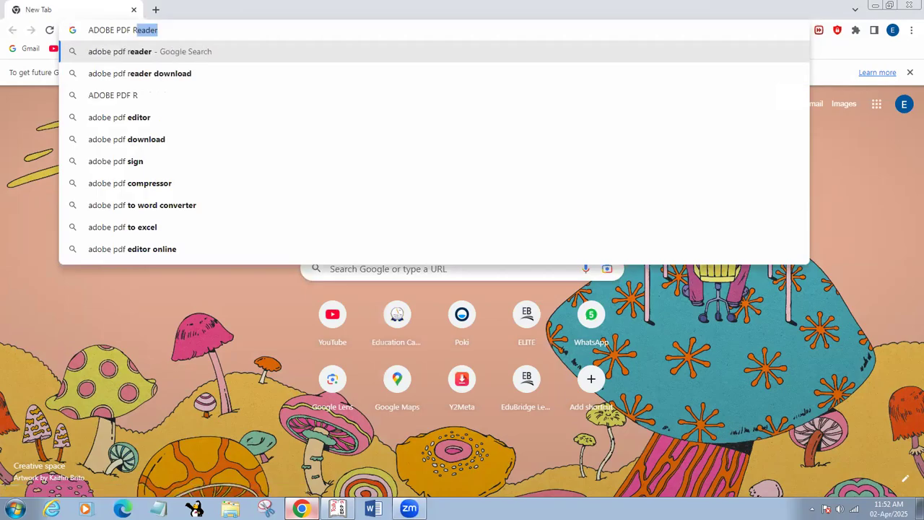
key(Return)
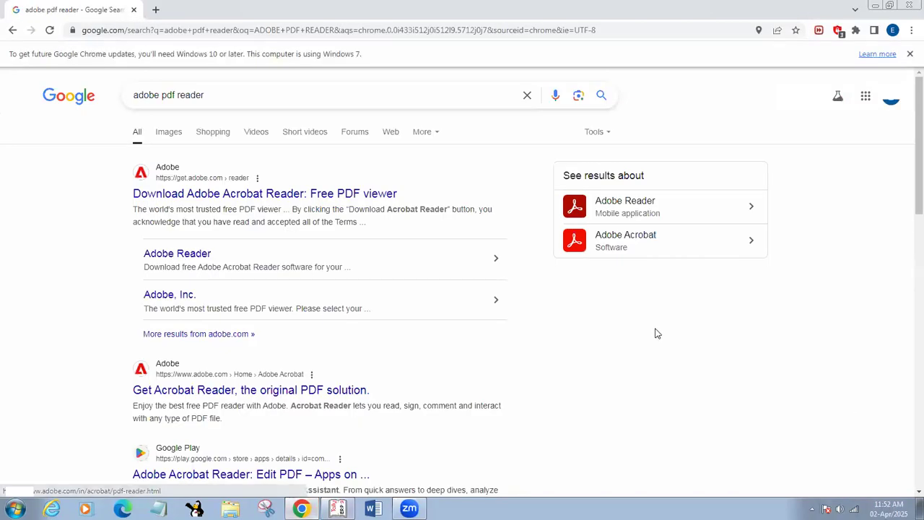
scroll(658, 333, down, 1)
scroll(658, 333, down, 1)
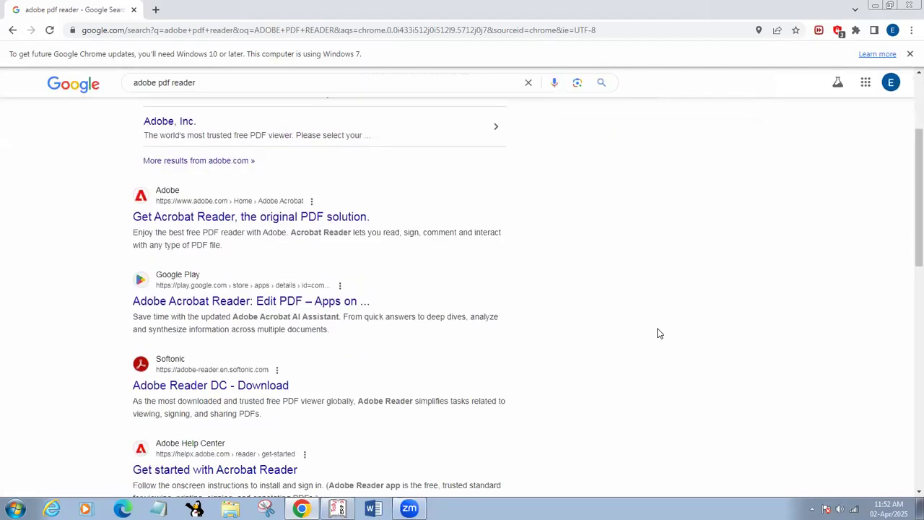
scroll(659, 333, up, 2)
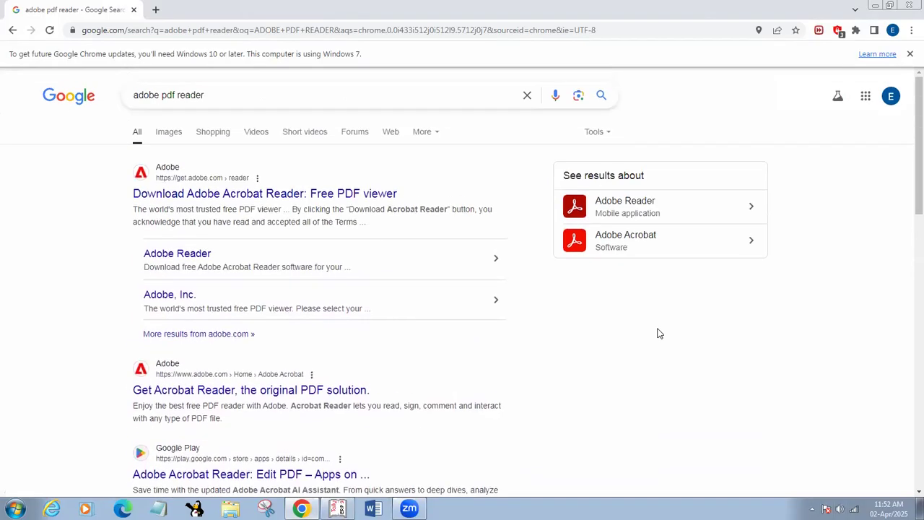
Download Reader_uk_install.exe from Adobe's Acrobat Reader page and open the installer
click(316, 193)
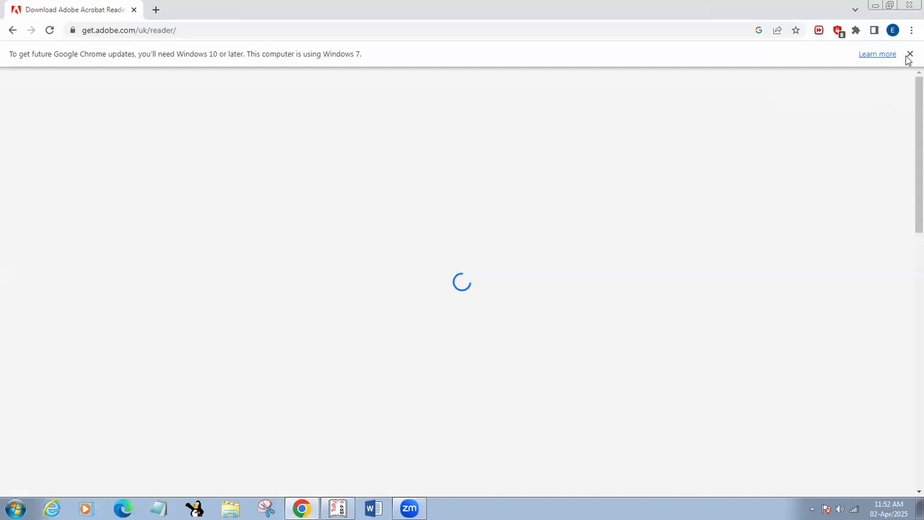
scroll(744, 251, down, 2)
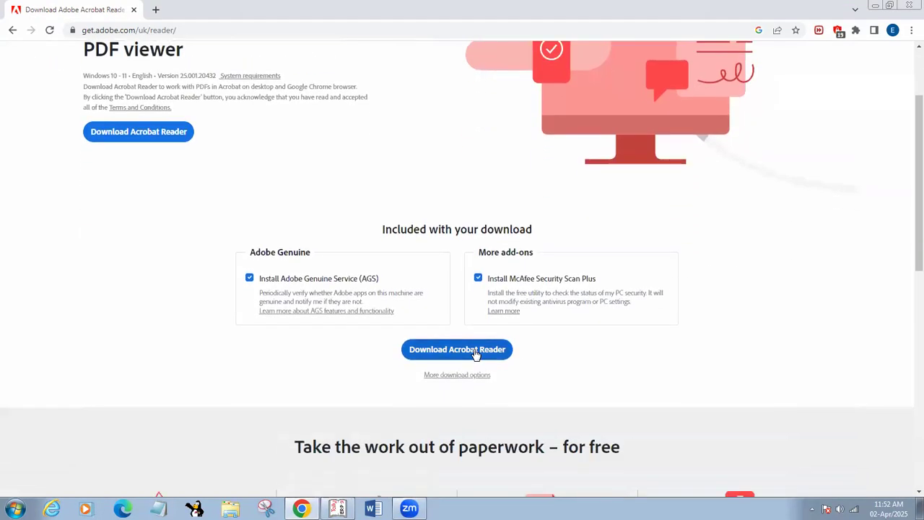
click(476, 351)
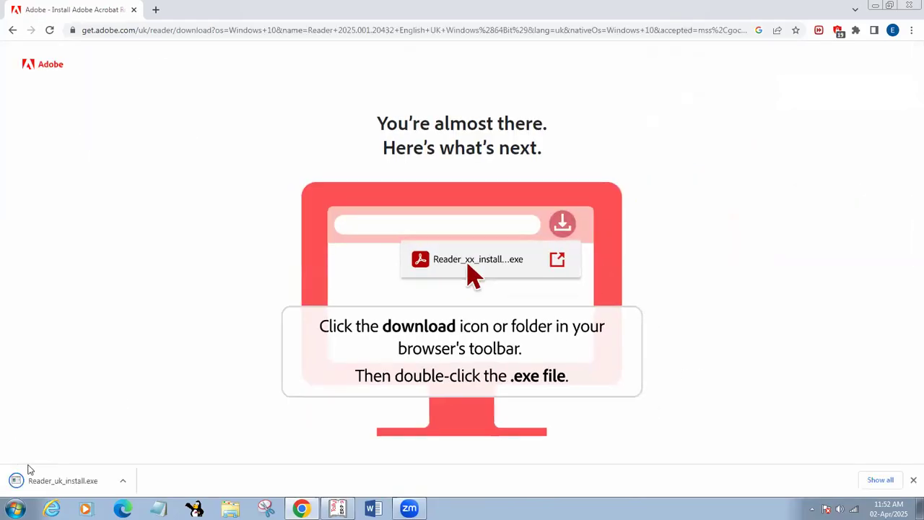
click(65, 484)
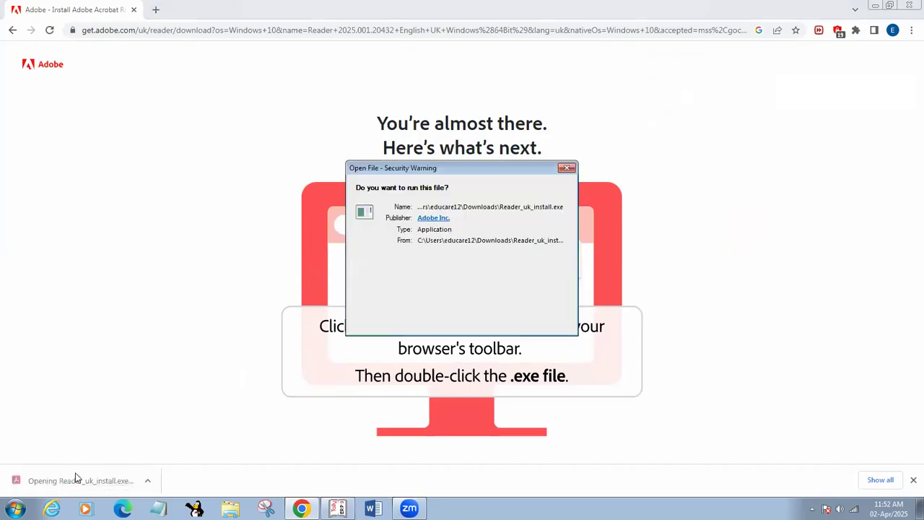
Run the Reader installer, then abandon it and close the failed-install page
click(494, 263)
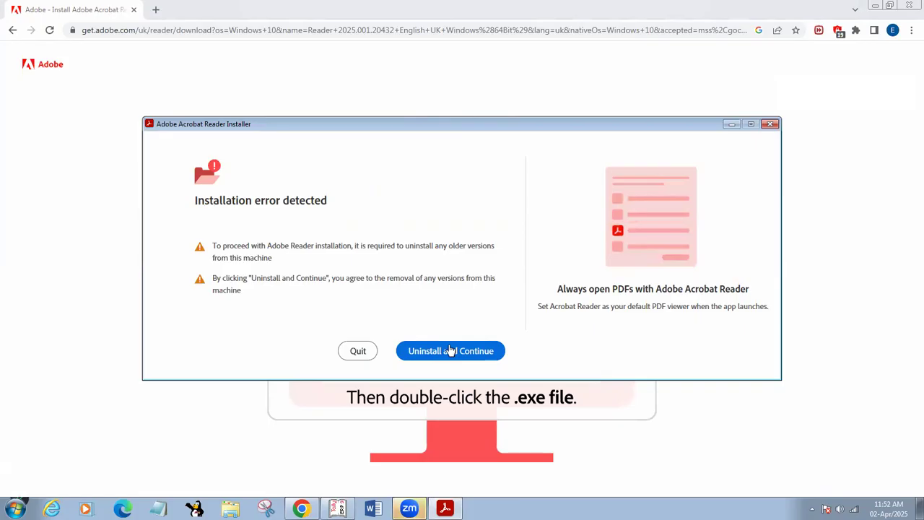
click(770, 124)
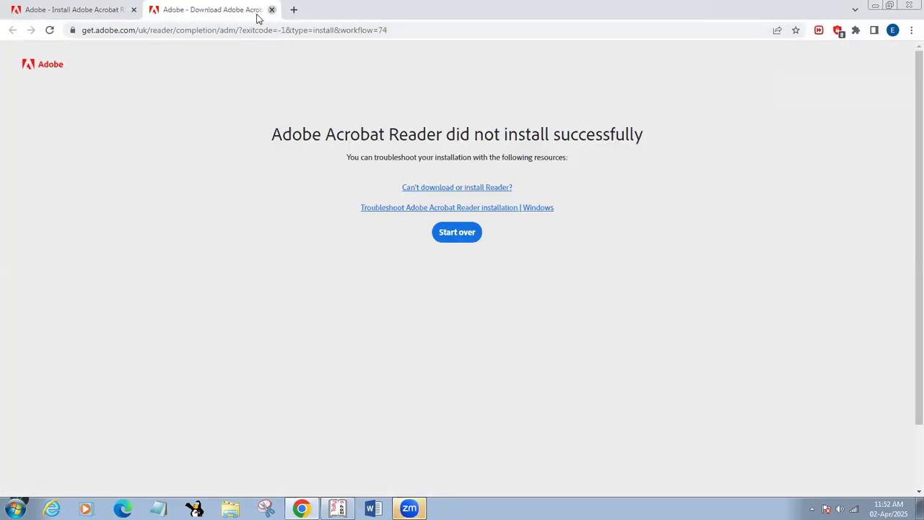
click(272, 9)
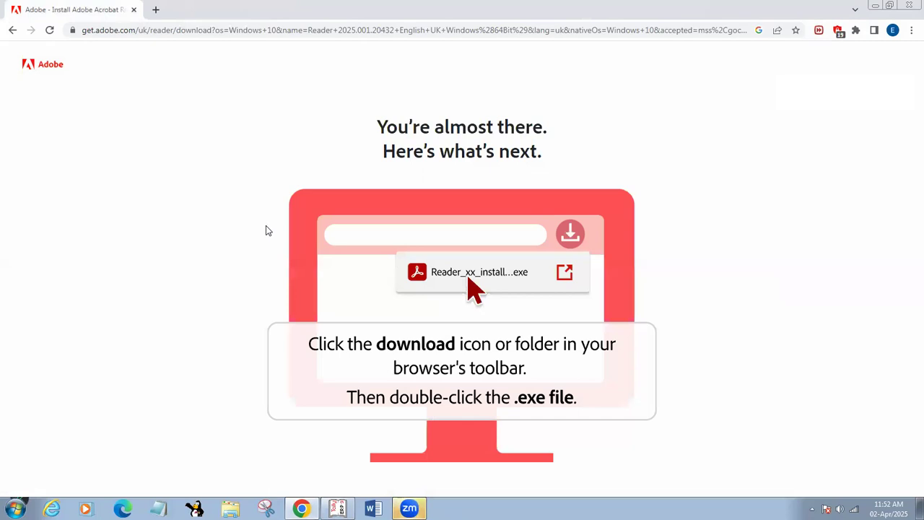
Go back to the Google results and open 'Get Acrobat Reader, the original PDF solution'
click(10, 30)
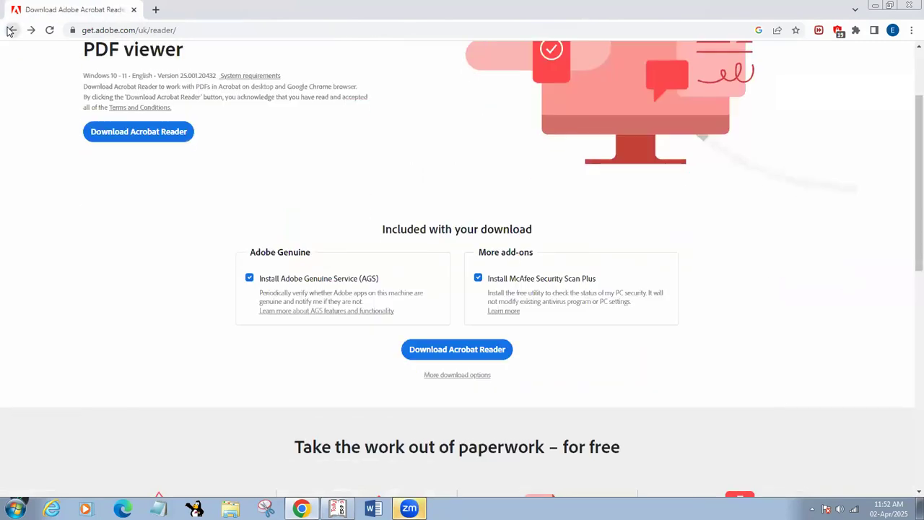
click(11, 30)
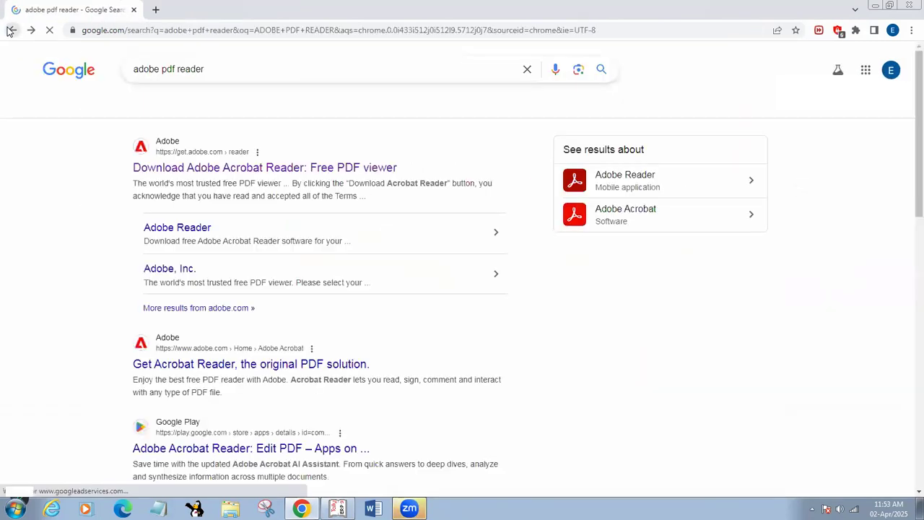
scroll(374, 317, down, 1)
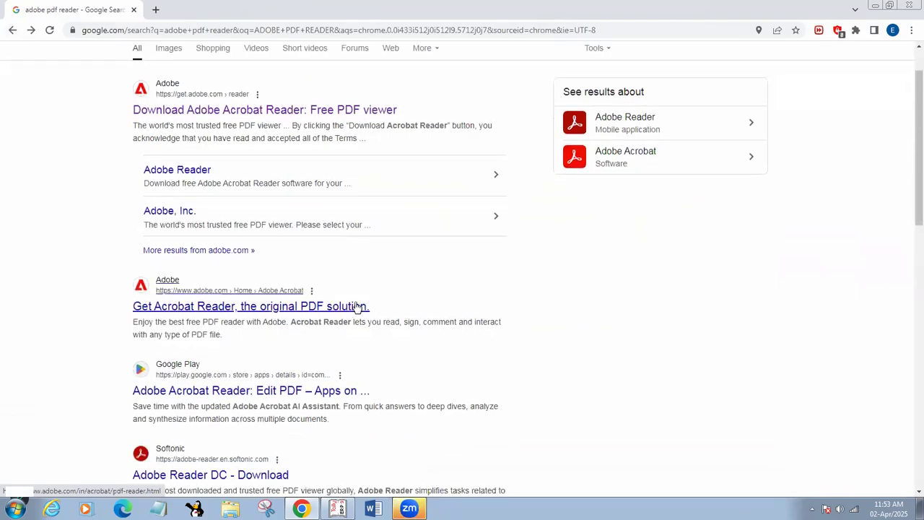
click(359, 306)
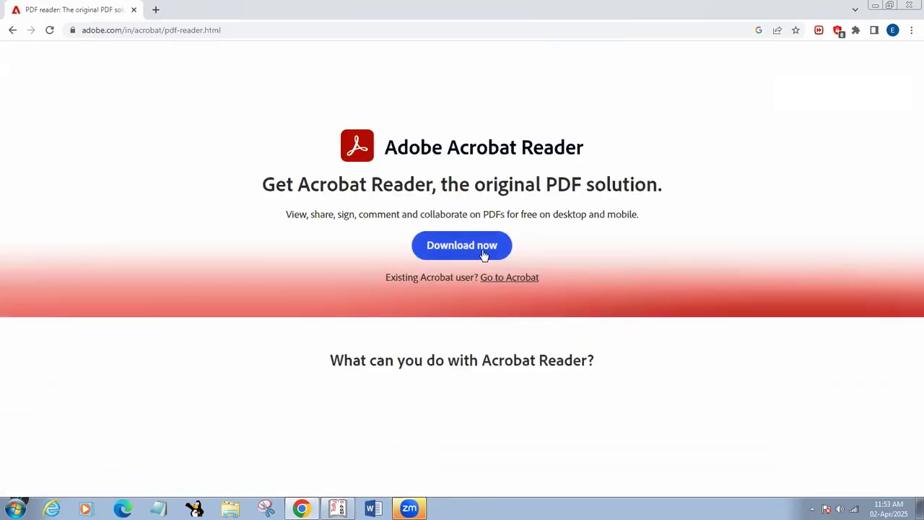
Download the Acrobat Reader installer again from Adobe's pdf-reader page
click(484, 253)
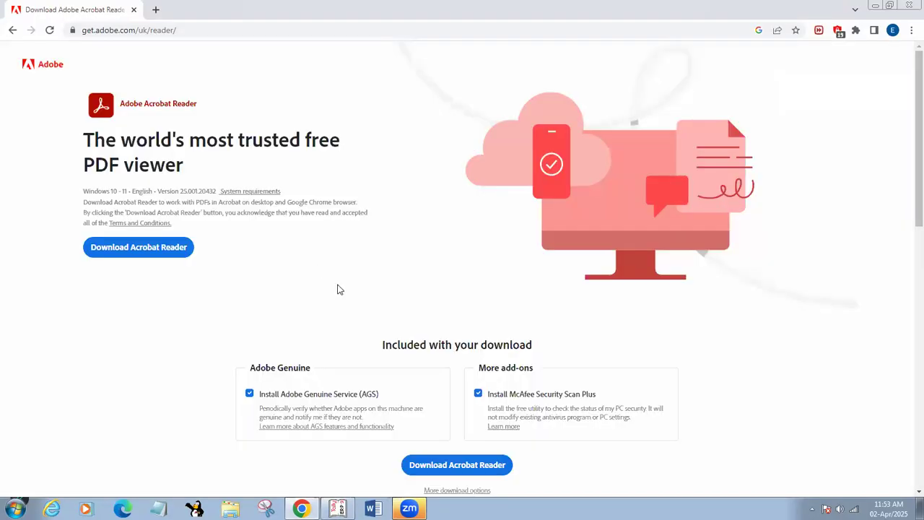
scroll(478, 374, down, 2)
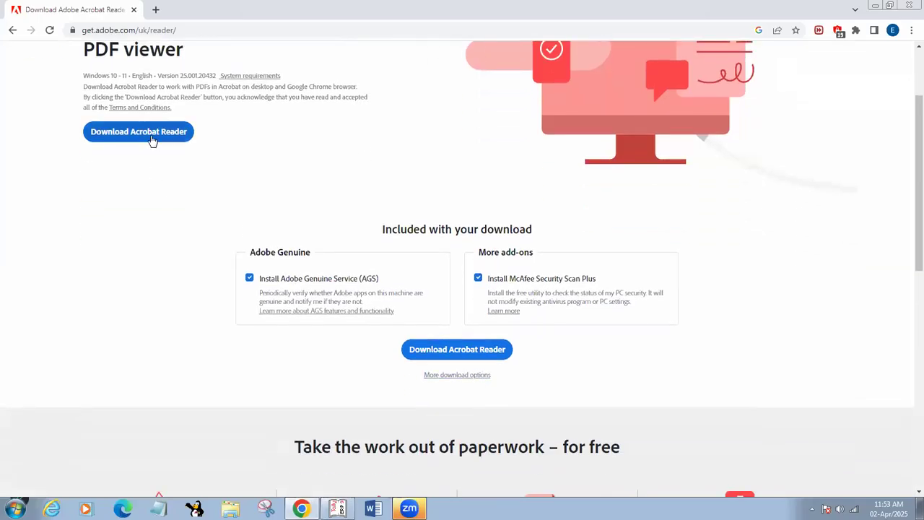
click(151, 134)
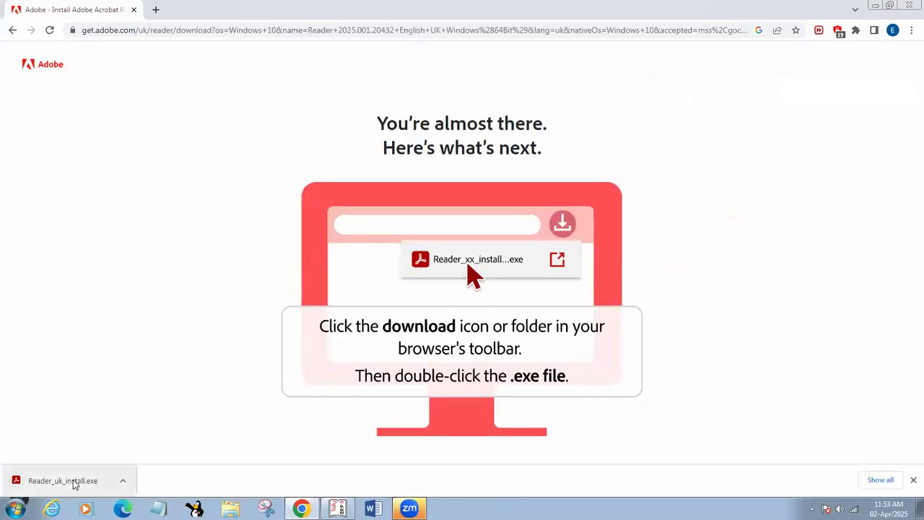
Run the installer, let it uninstall older versions, then return to Chrome's previous page
click(73, 484)
click(501, 261)
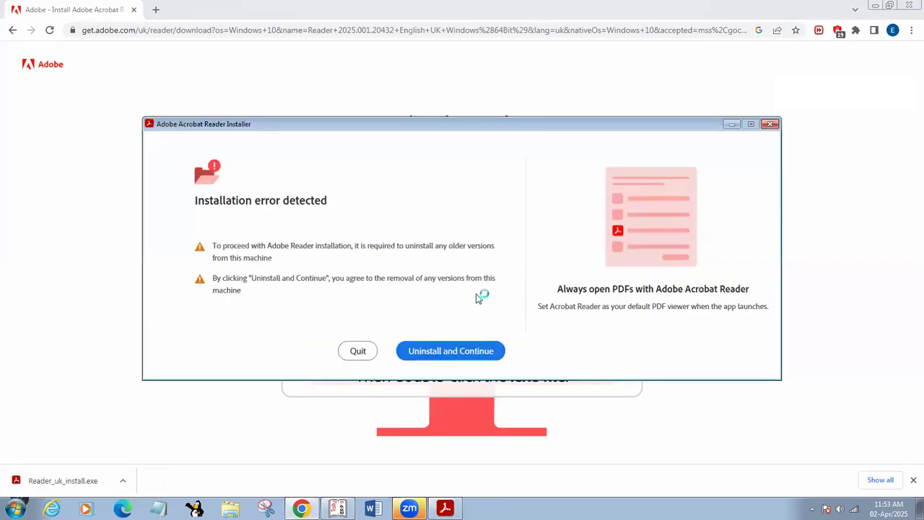
click(447, 348)
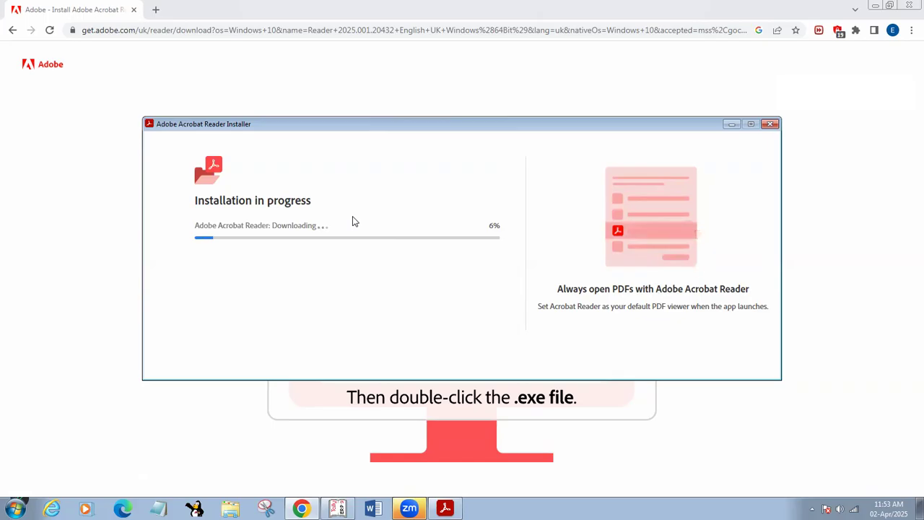
click(282, 18)
click(11, 31)
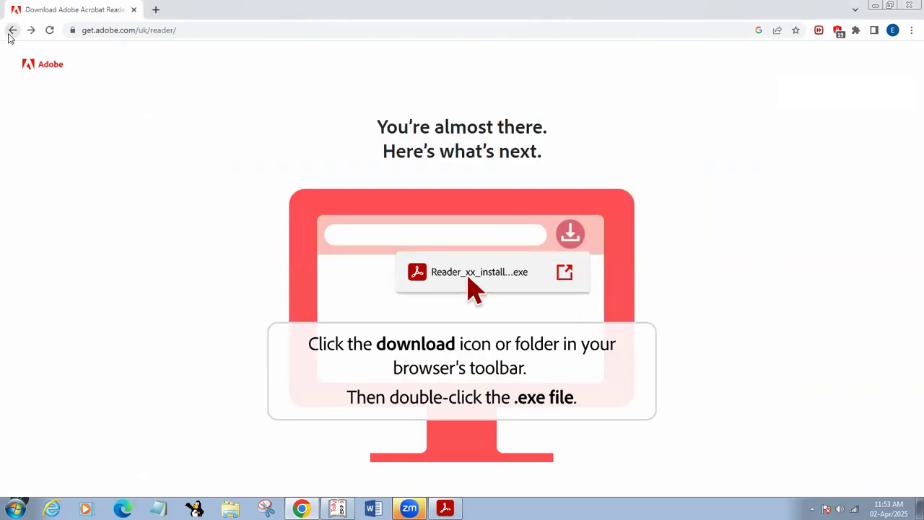
Go back to the Google results and check the Acrobat Reader mobile app result
click(12, 31)
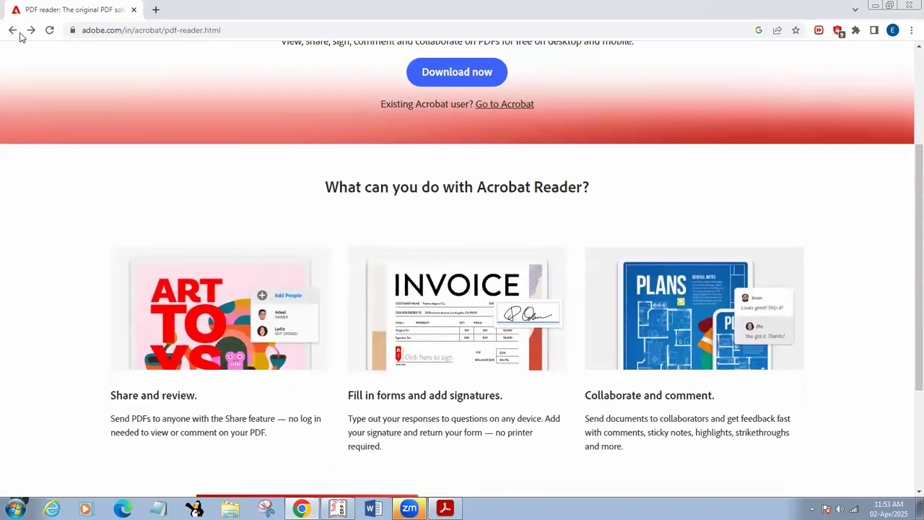
click(13, 31)
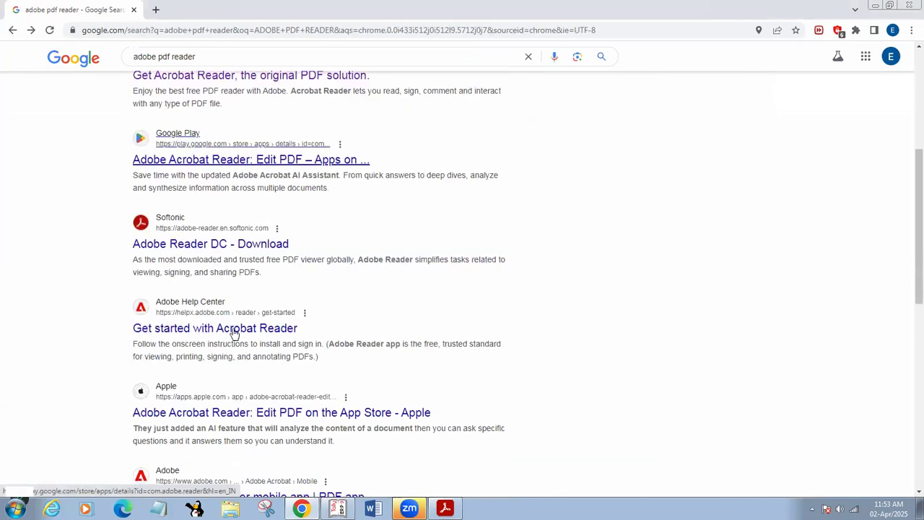
scroll(233, 330, down, 3)
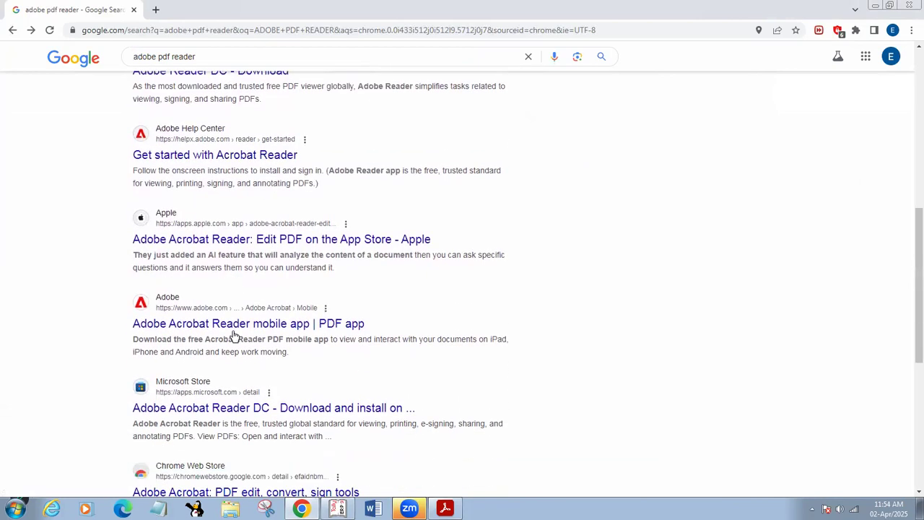
scroll(233, 336, down, 1)
click(233, 266)
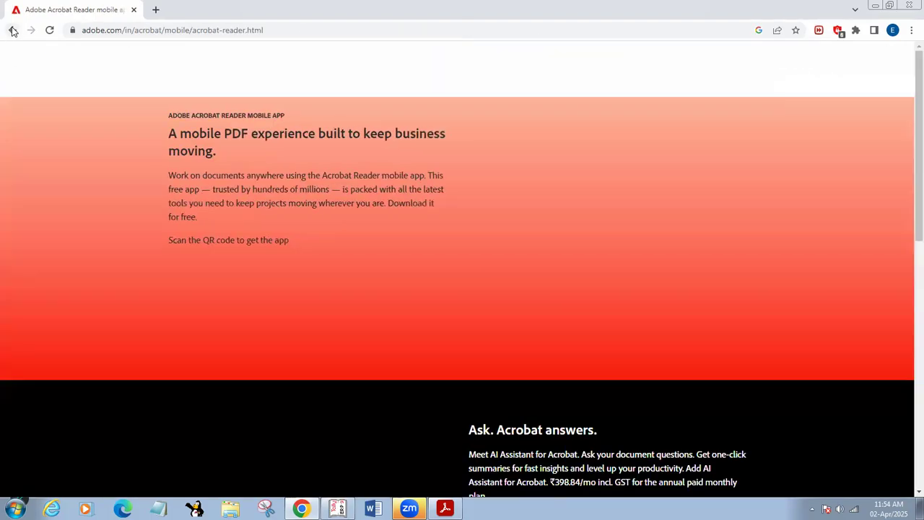
click(12, 31)
Visit 'Get started with Acrobat Reader', try its download link, then return to the Google results
scroll(238, 225, up, 2)
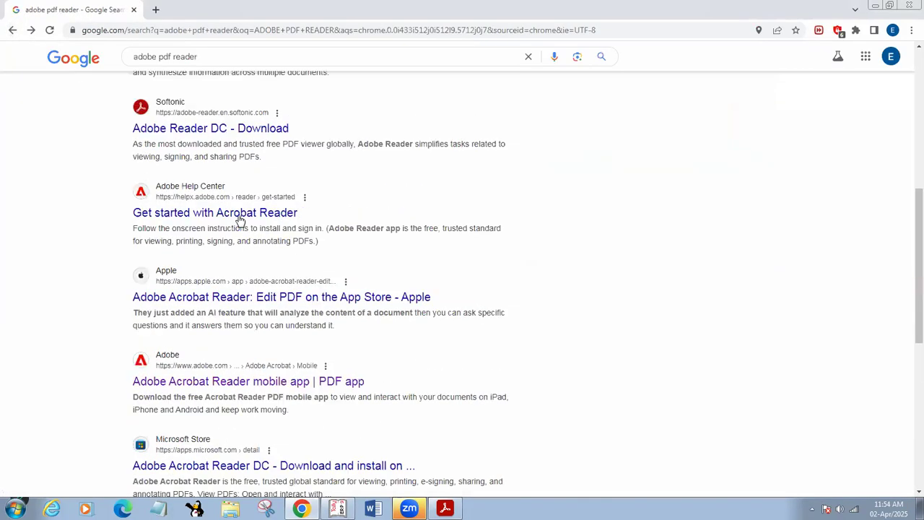
scroll(239, 221, up, 2)
scroll(238, 260, down, 1)
click(238, 271)
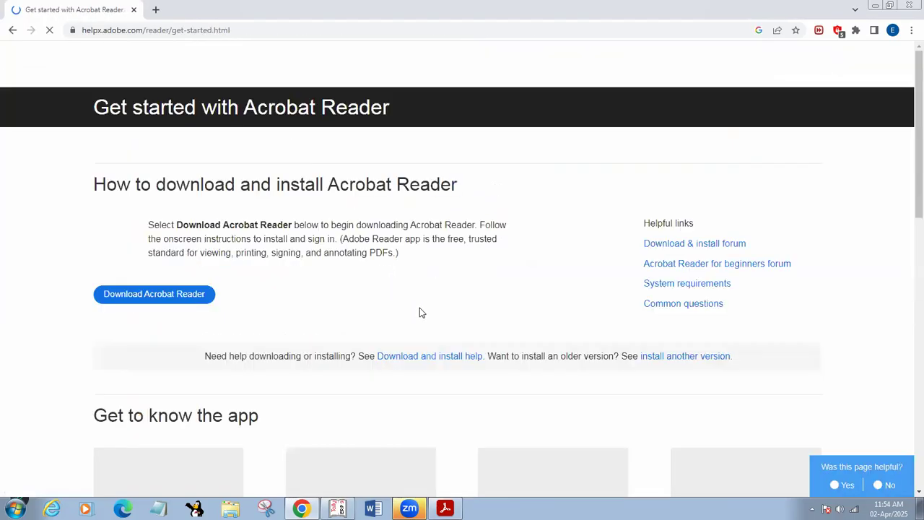
scroll(421, 313, down, 2)
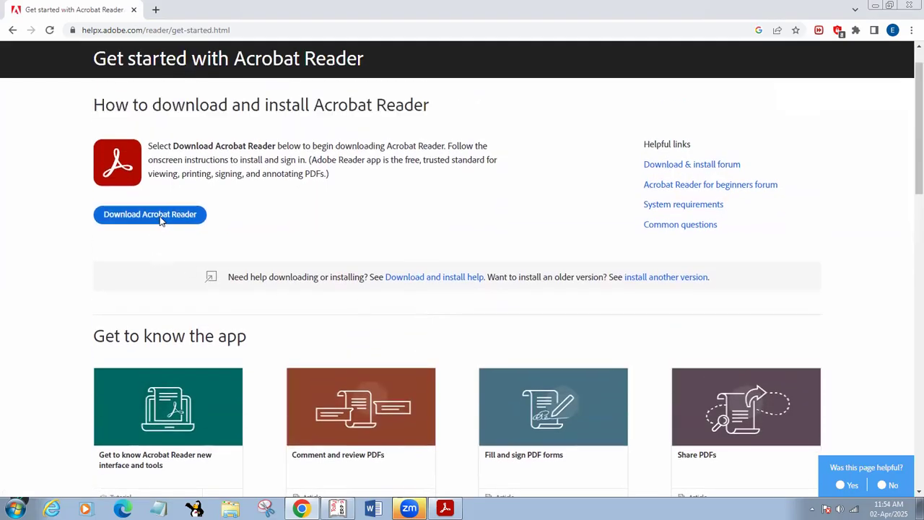
click(161, 219)
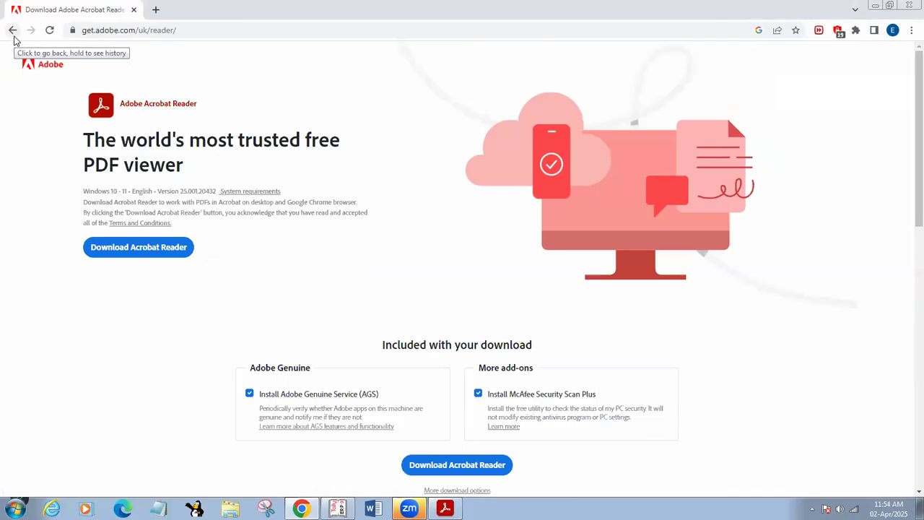
click(12, 30)
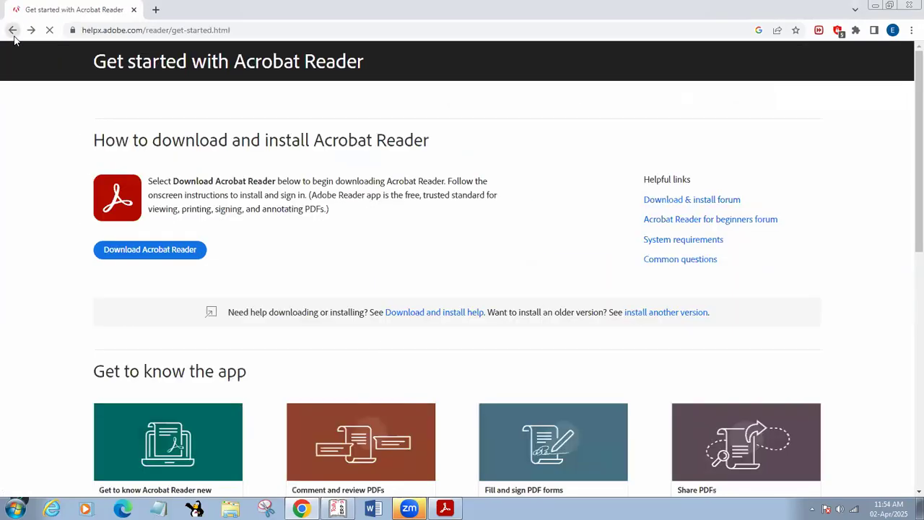
click(12, 30)
scroll(243, 365, down, 7)
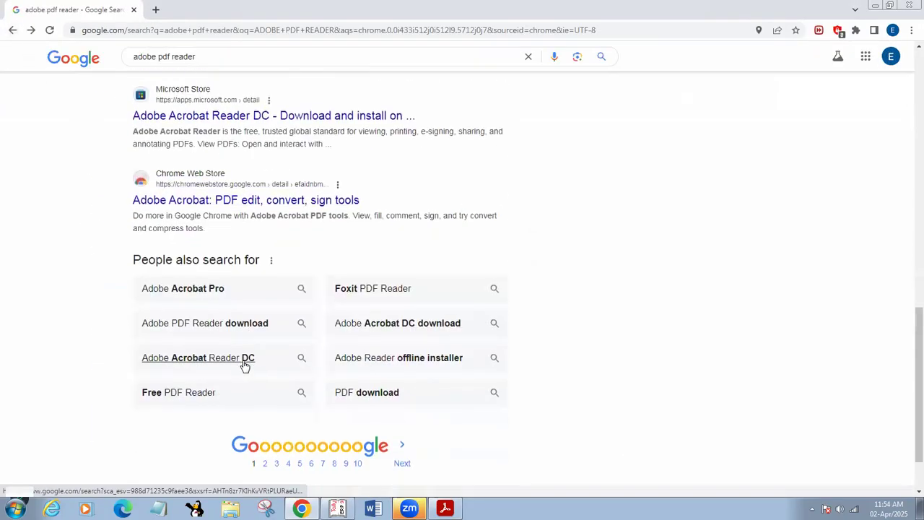
Search Google for 'adobe pdf reader FILEHIPPO' and open FileHippo's Adobe Reader for Windows page
click(264, 390)
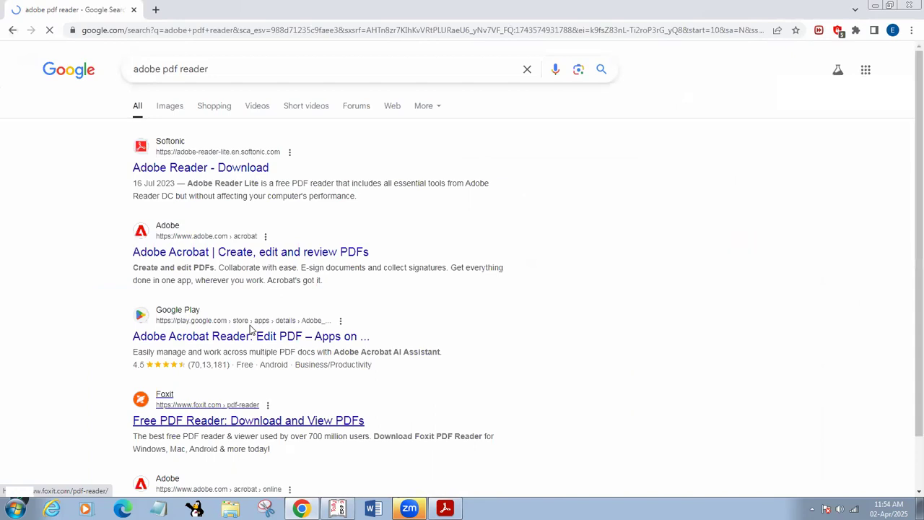
click(239, 75)
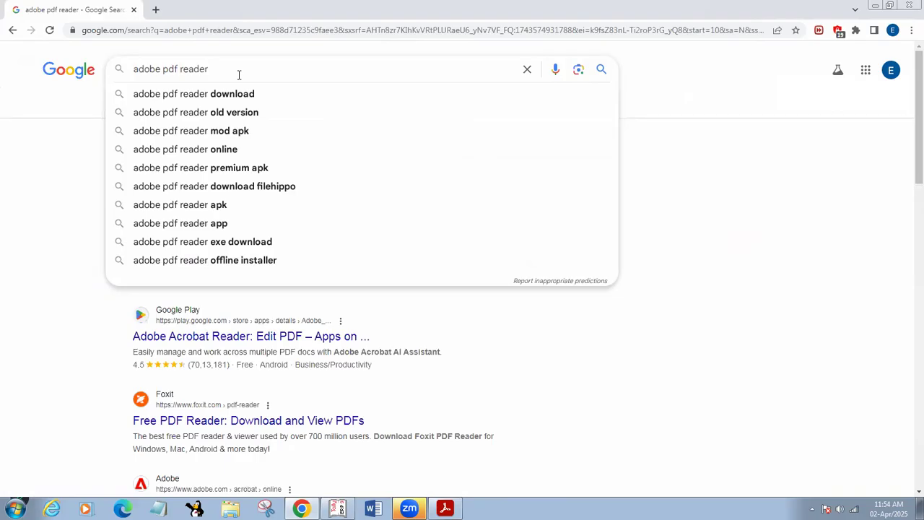
text(ILE)
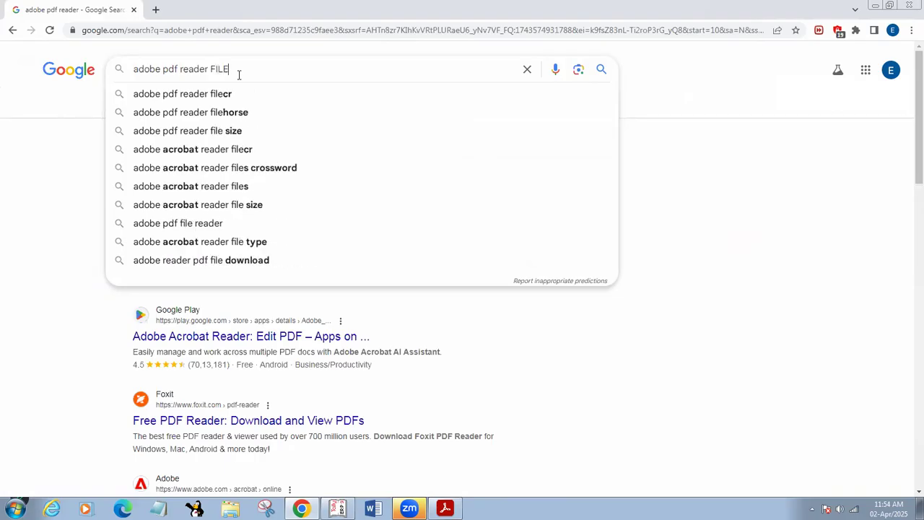
text(HIPPO)
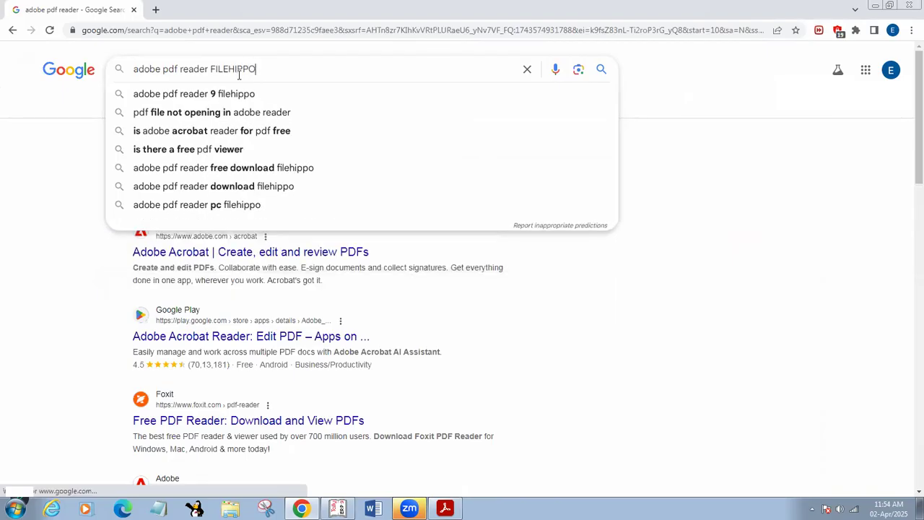
key(Return)
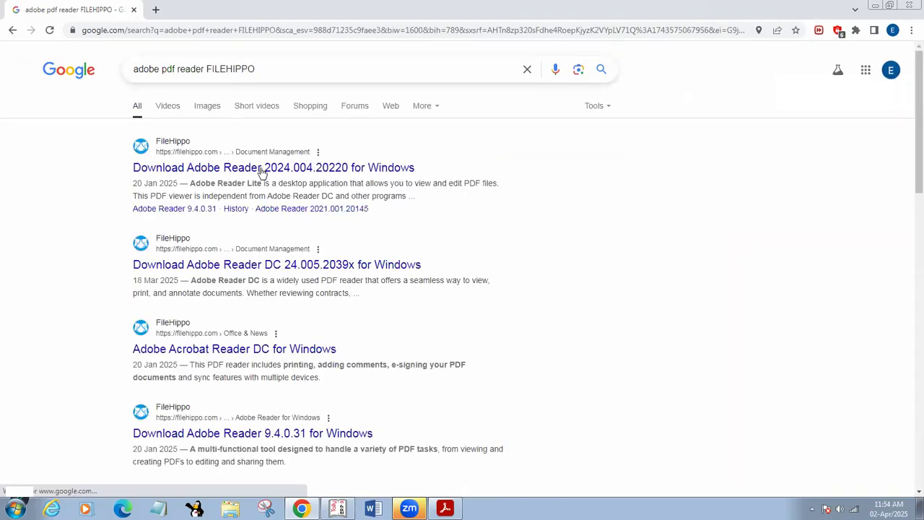
click(262, 170)
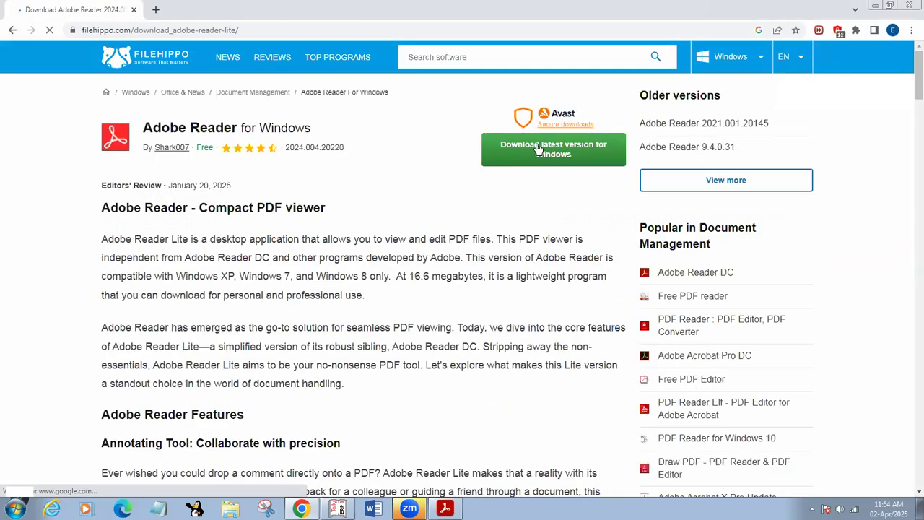
Start the latest Adobe Reader download from FileHippo, close the Adobe checkout tab and go back
click(537, 148)
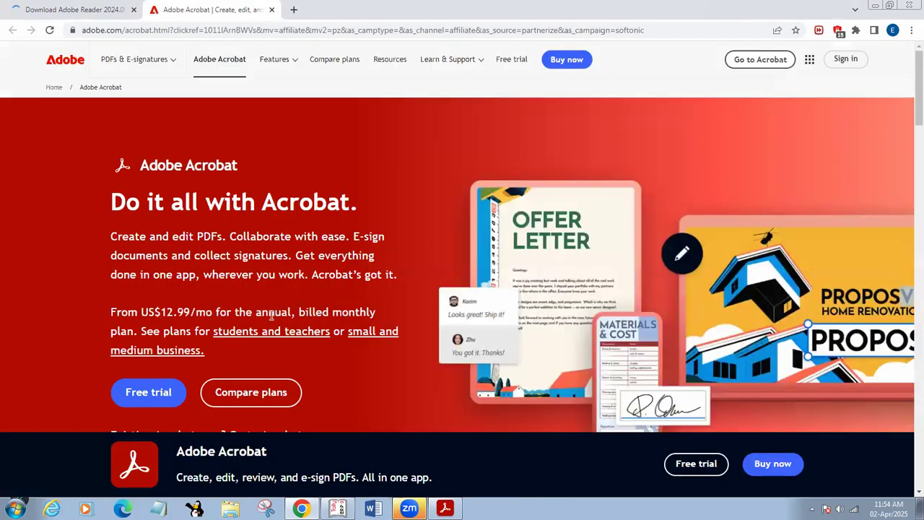
scroll(308, 319, down, 1)
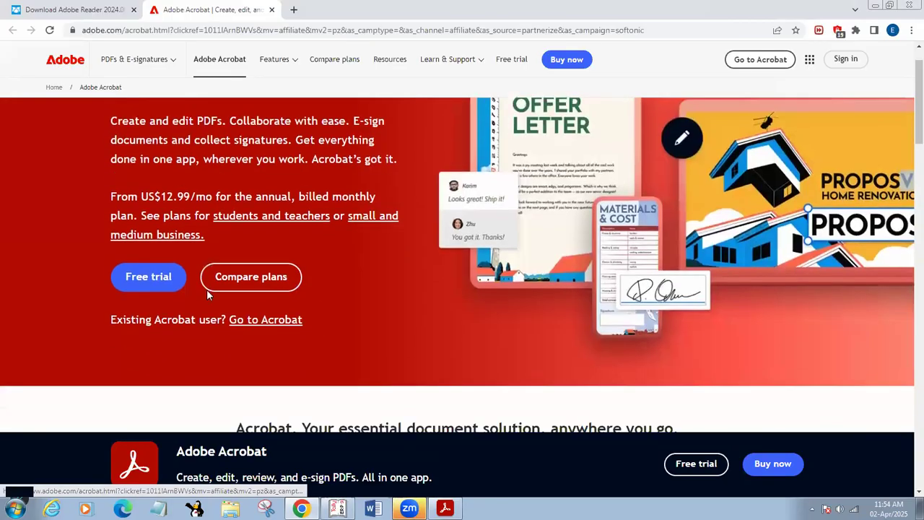
click(162, 280)
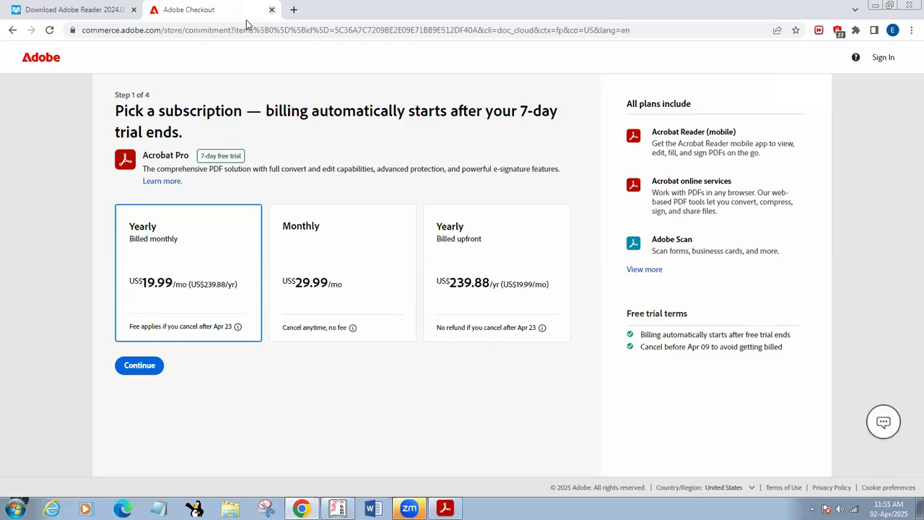
click(272, 9)
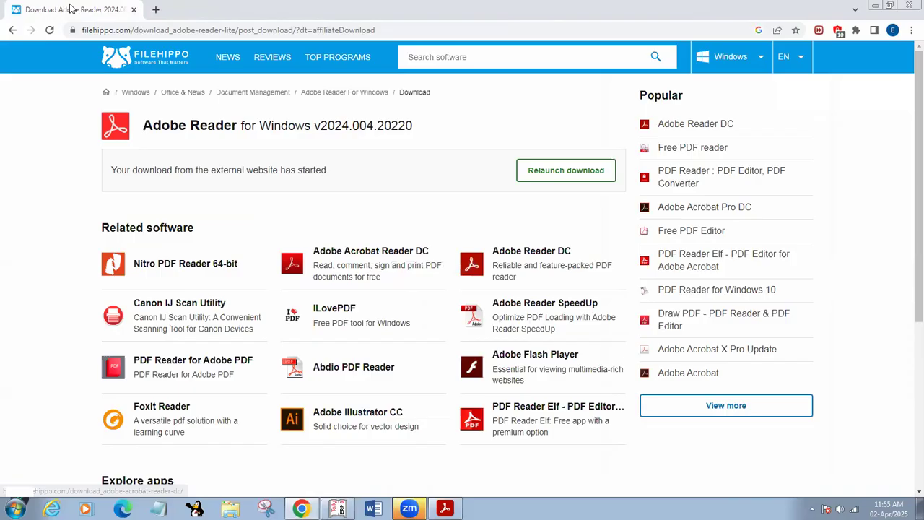
click(13, 30)
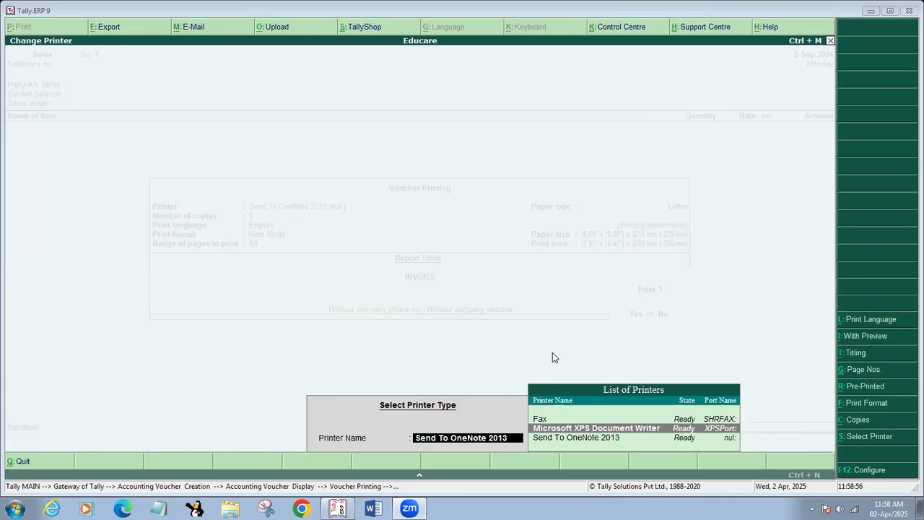
Choose Microsoft XPS Document Writer as the invoice printer after checking its layout properties
click(560, 430)
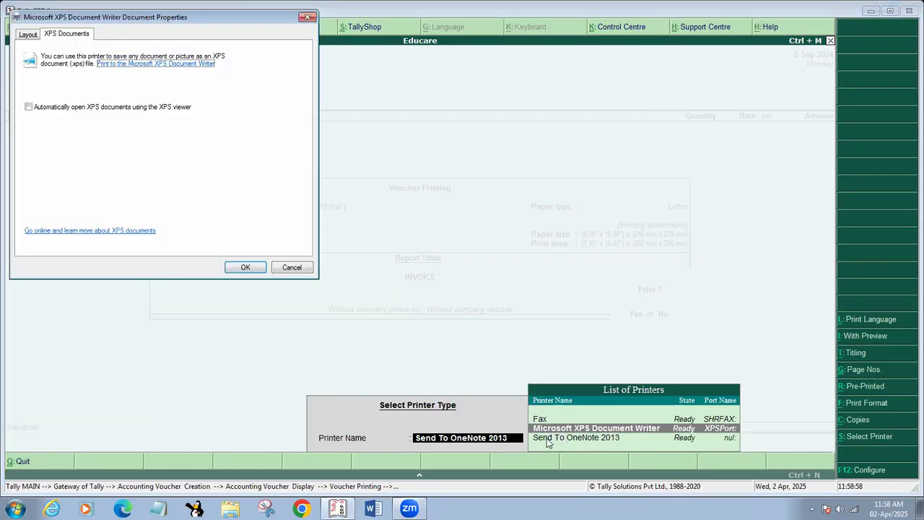
click(27, 35)
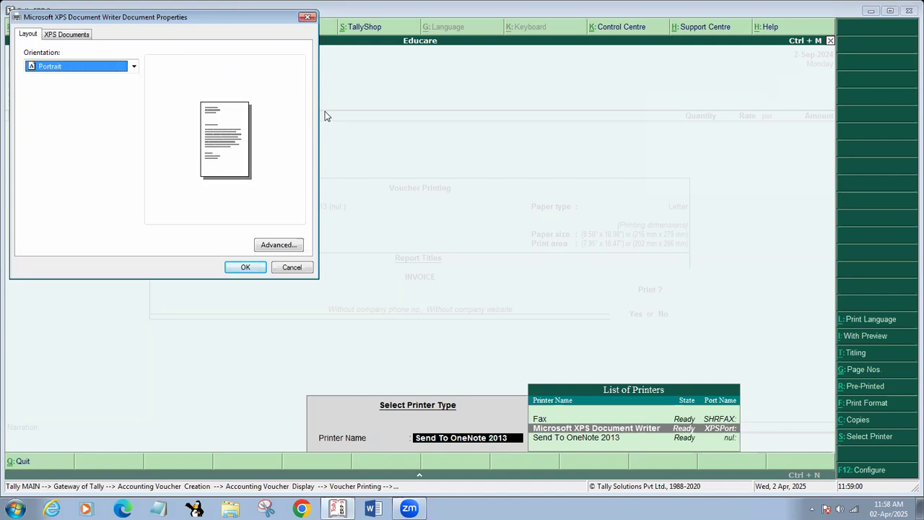
click(308, 17)
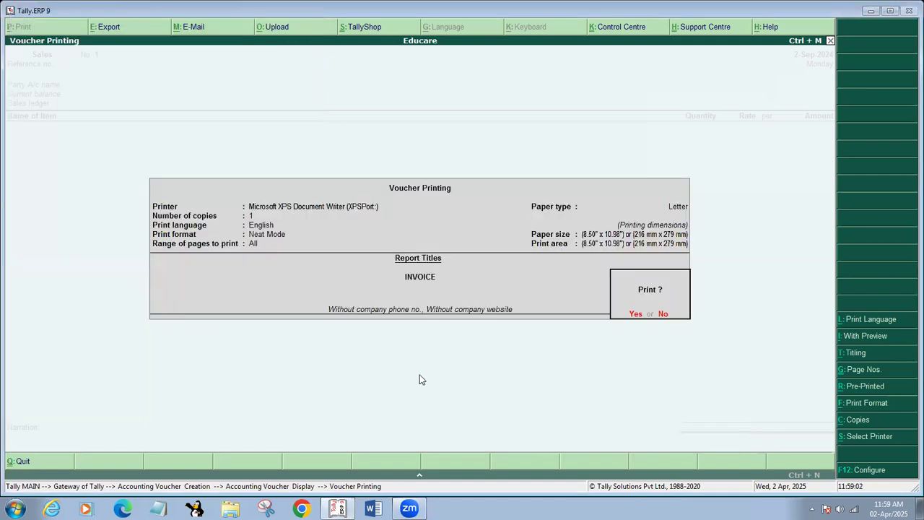
key(alt+s)
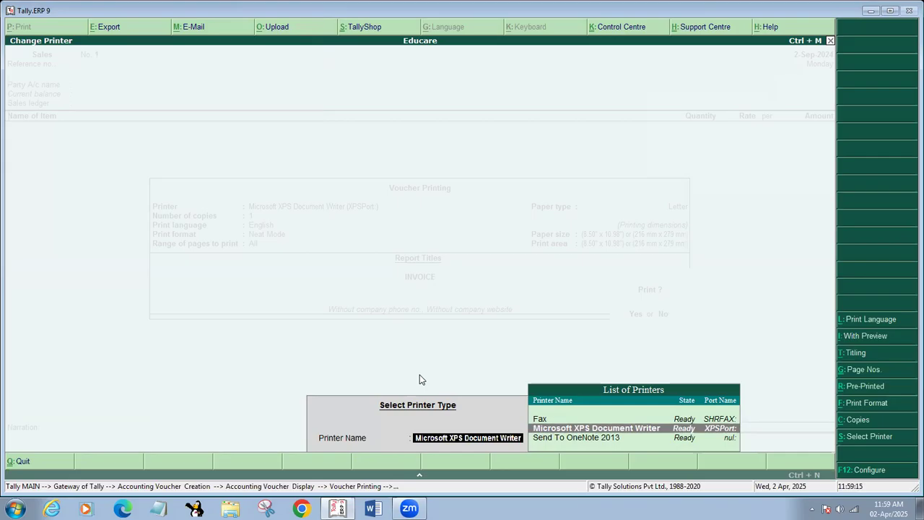
key(Return)
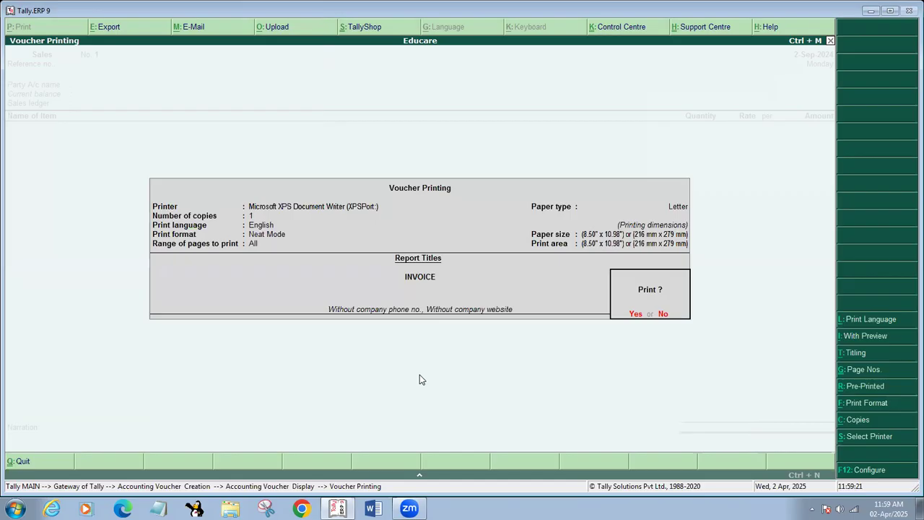
key(alt+t)
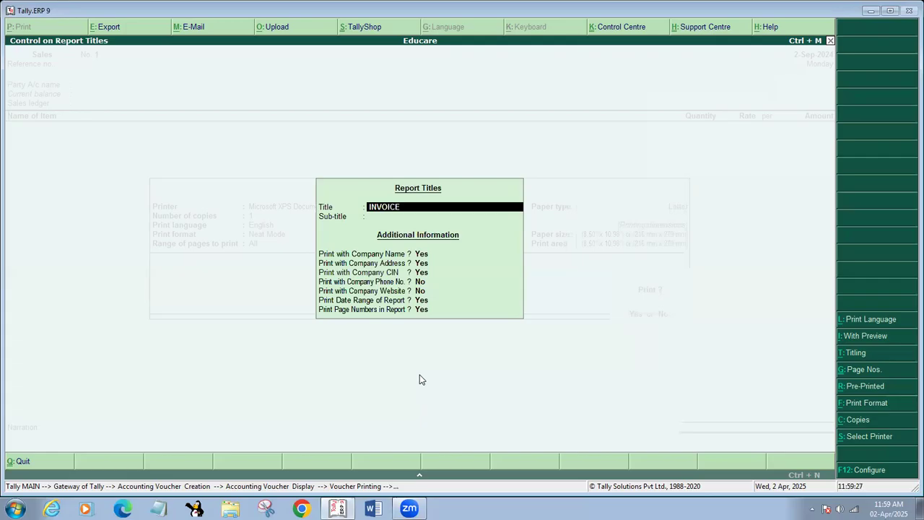
Add 'EDUCARE COMPUTER CENTER' as the sub-title under INVOICE and accept the report titles
key(Return)
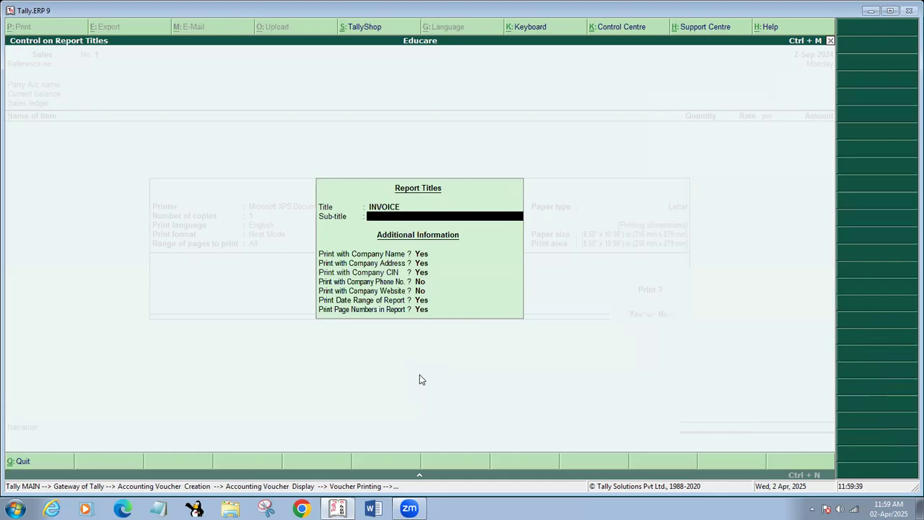
text(EDUCARE COMPUTER CENTER)
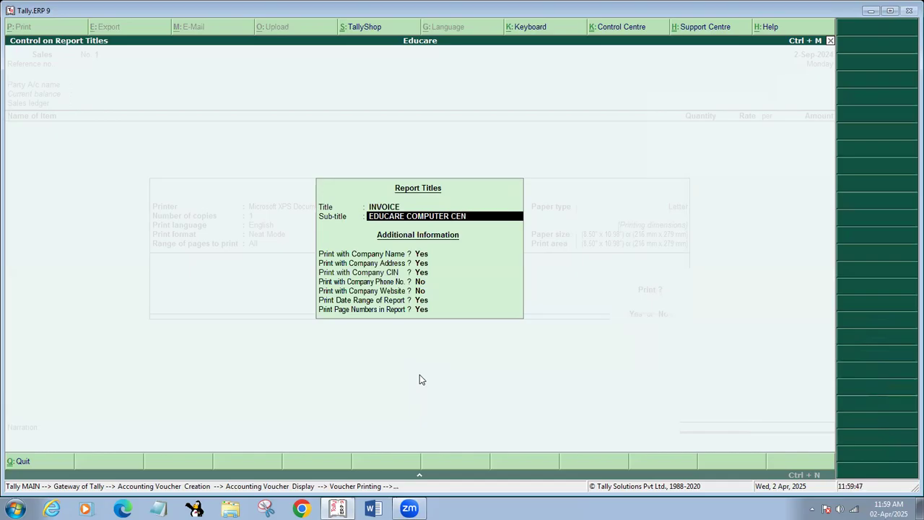
key(Return)
key(Return)
key(Return)
key(Return)
key(Return)
key(Return)
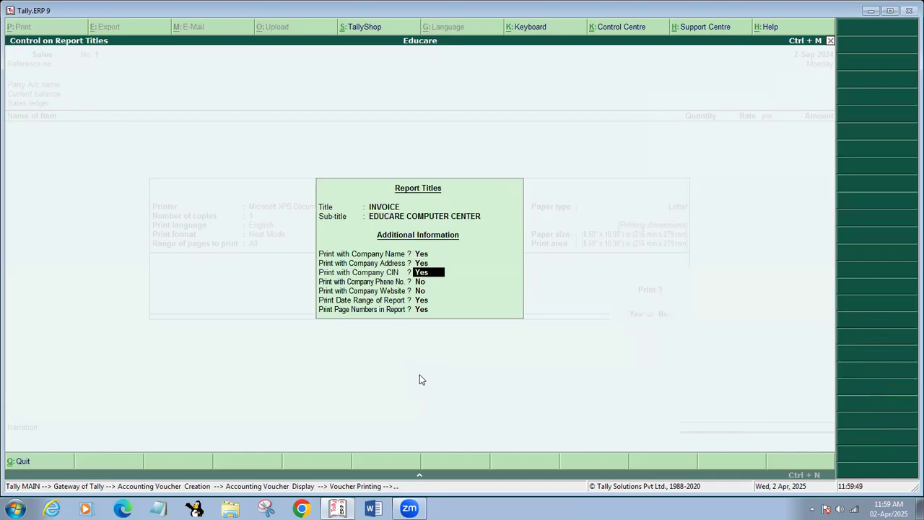
key(Return)
key(Return)
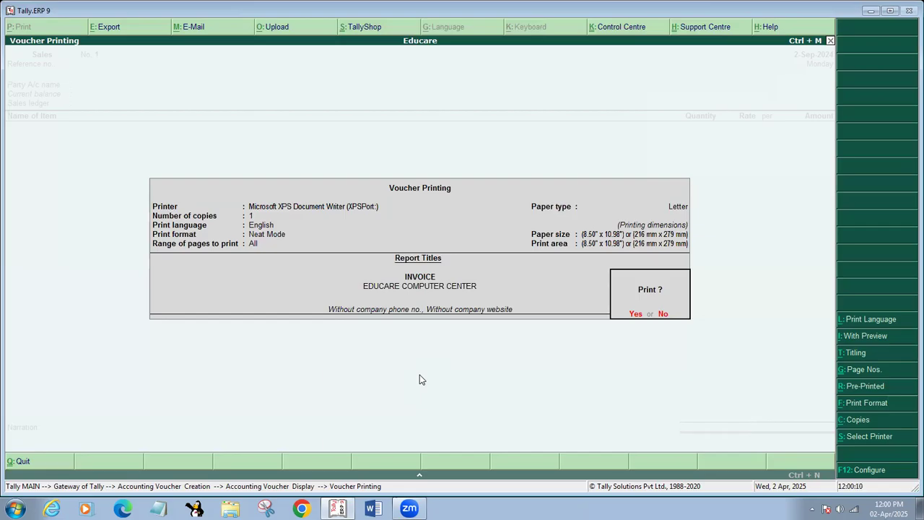
Keep Neat Mode print format, turn print preview on, and exit to a blank Sales voucher
key(f)
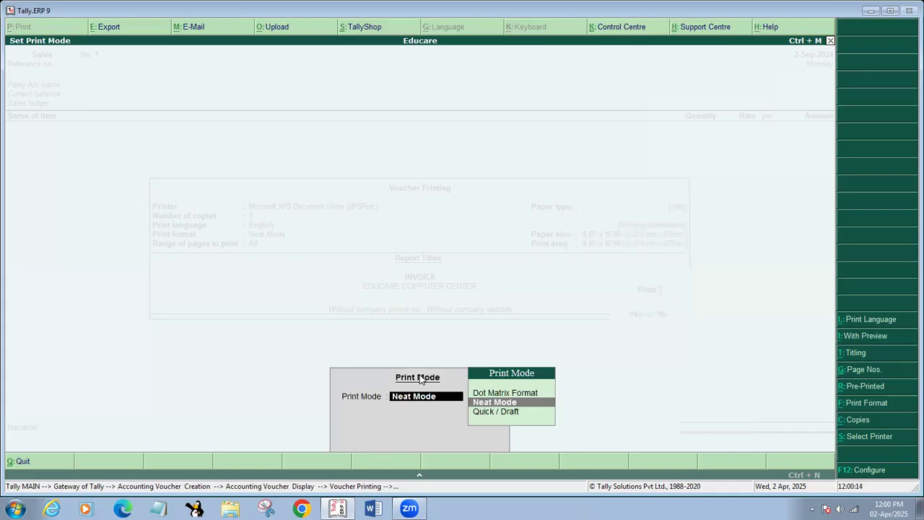
key(Return)
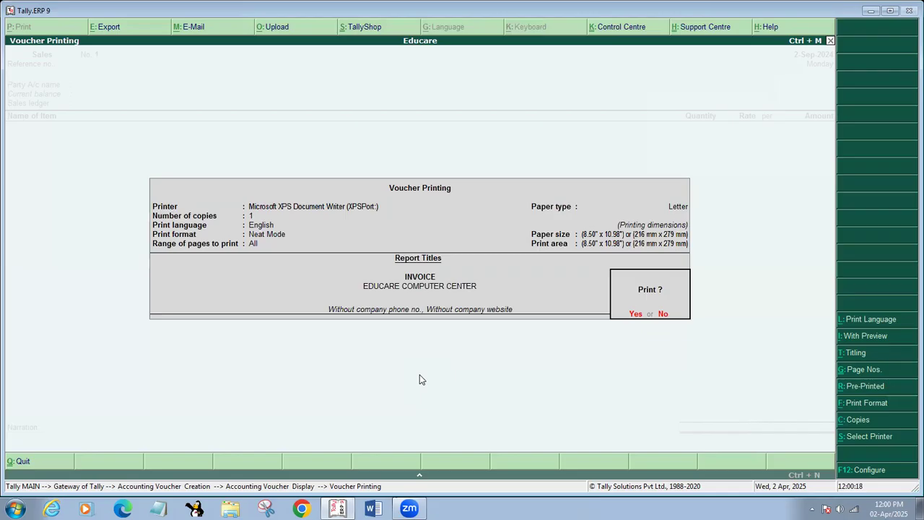
key(alt+i)
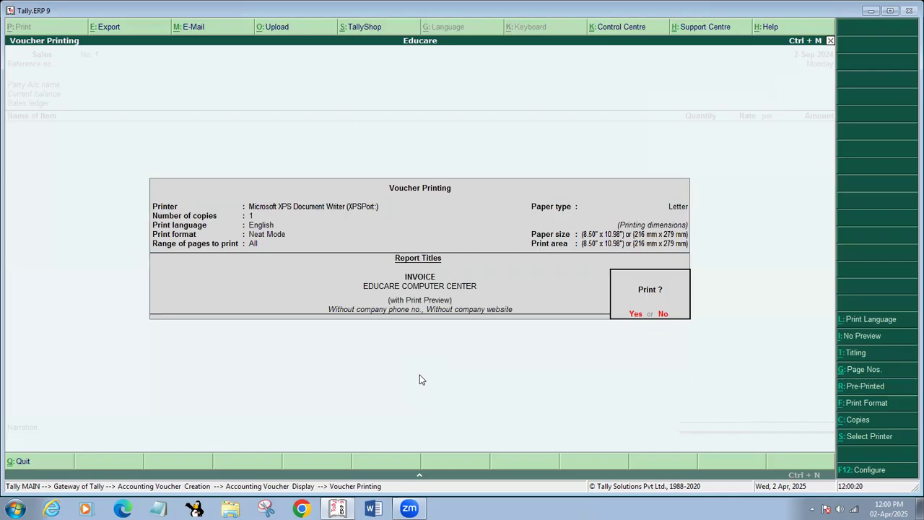
key(alt+i)
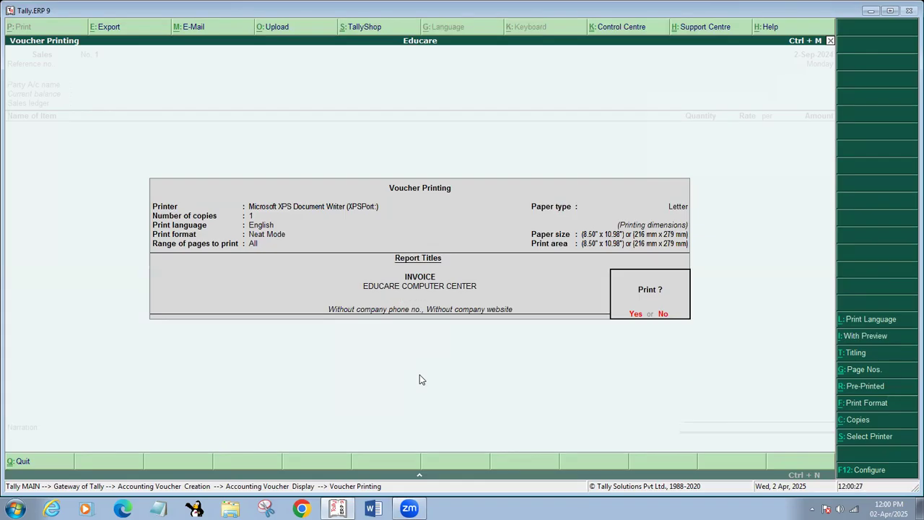
key(alt+i)
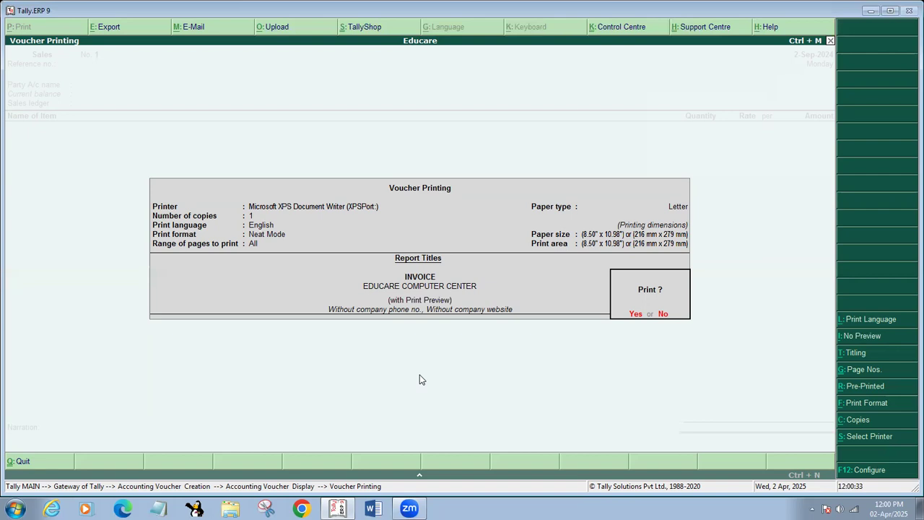
key(Escape)
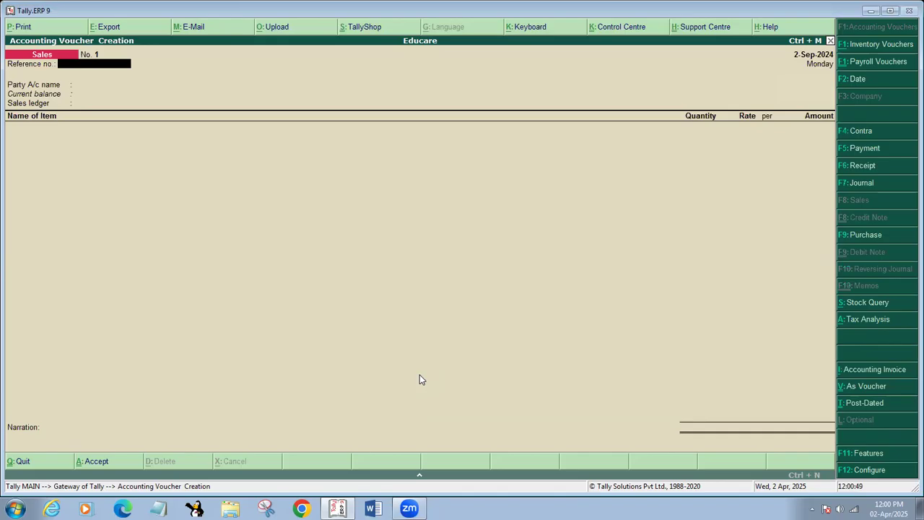
Enter A01 as the Sales voucher's reference number
text(010)
text(A)
key(Left)
key(BackSpace)
text(01)
key(Return)
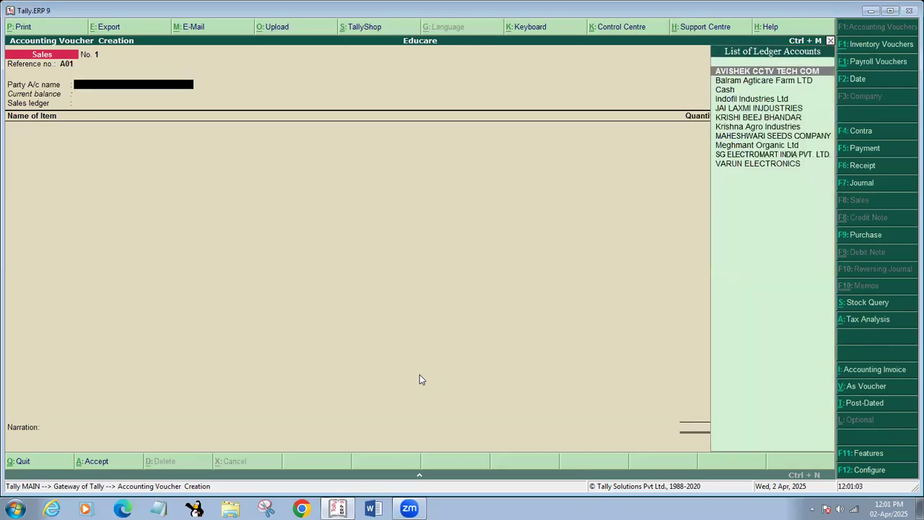
Change the voucher date to 2-4-2024, correcting the mistyped 2025 year
key(F2)
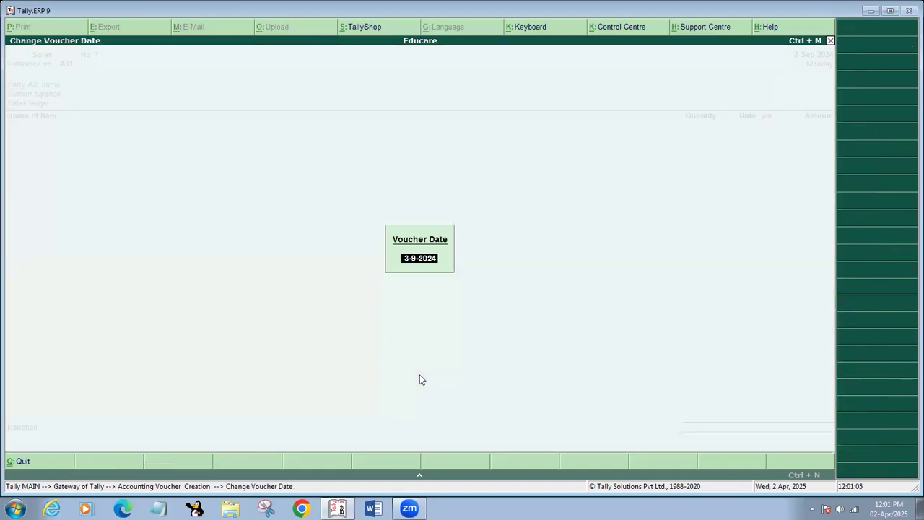
key(BackSpace)
text(2-4-2025)
key(Return)
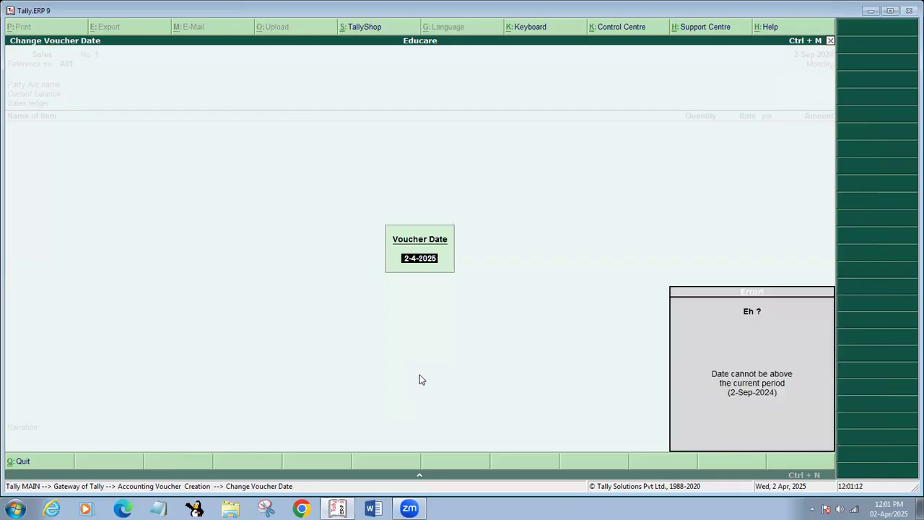
key(BackSpace)
text(2-4-2024)
key(Return)
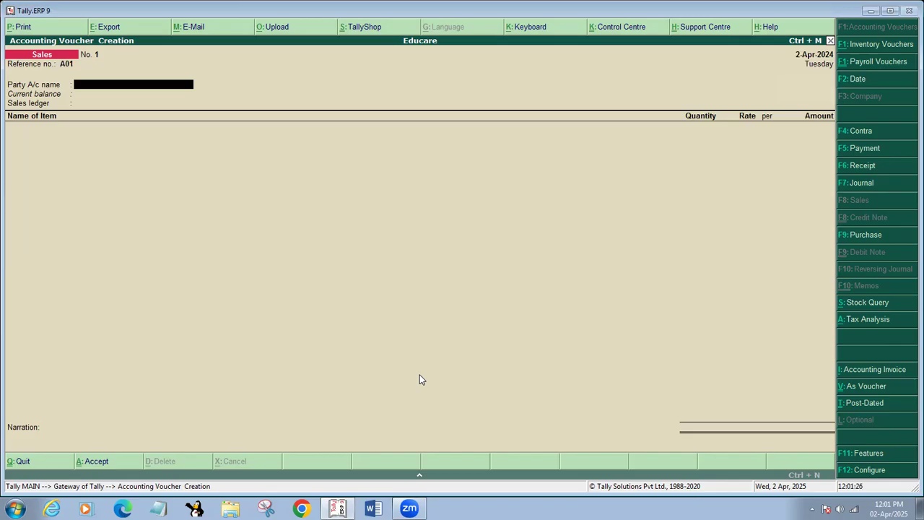
Try creating a CASH ledger from the party field, then abandon it after the error
key(alt+c)
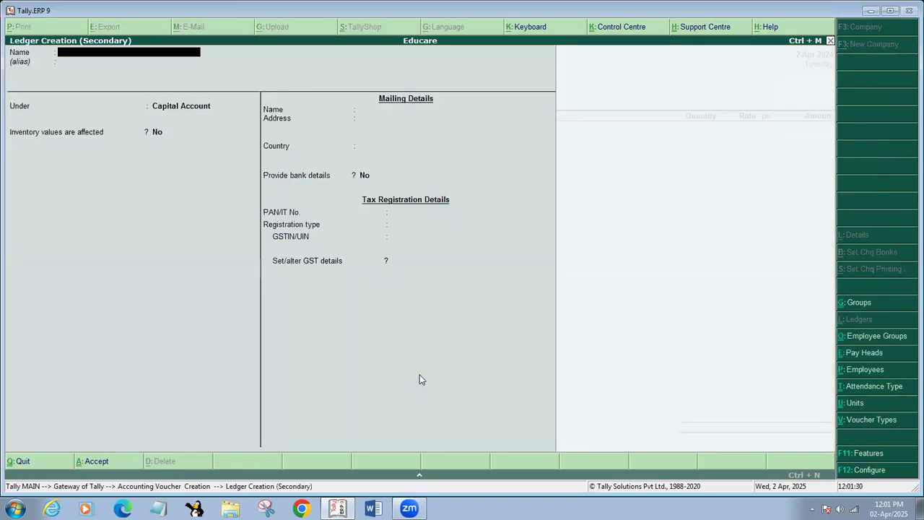
text(CASH)
key(Return)
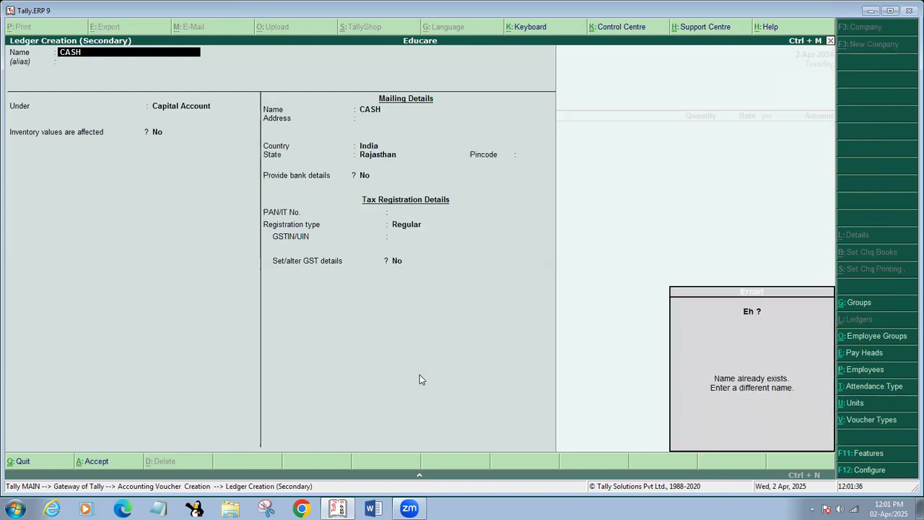
key(Escape)
key(Escape)
Pick Cash as the party account, then quit the Sales voucher to the Gateway of Tally
text(y)
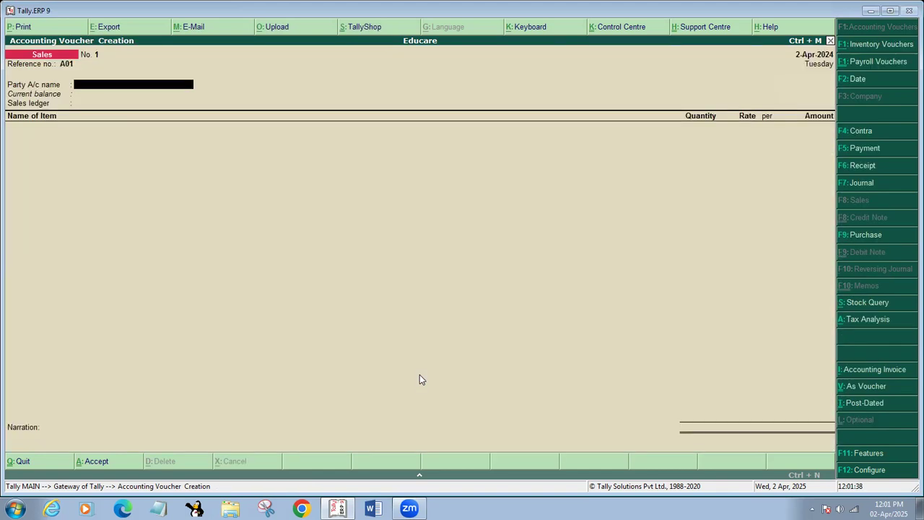
text(C)
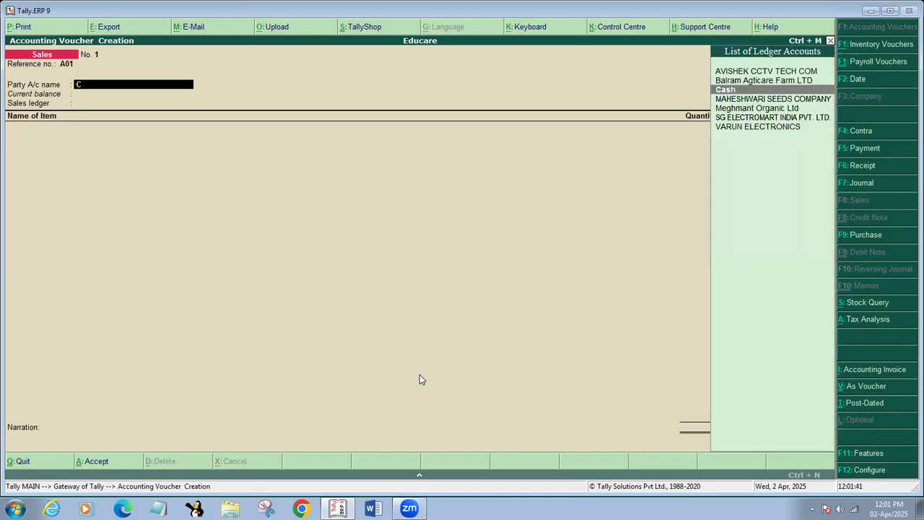
key(Return)
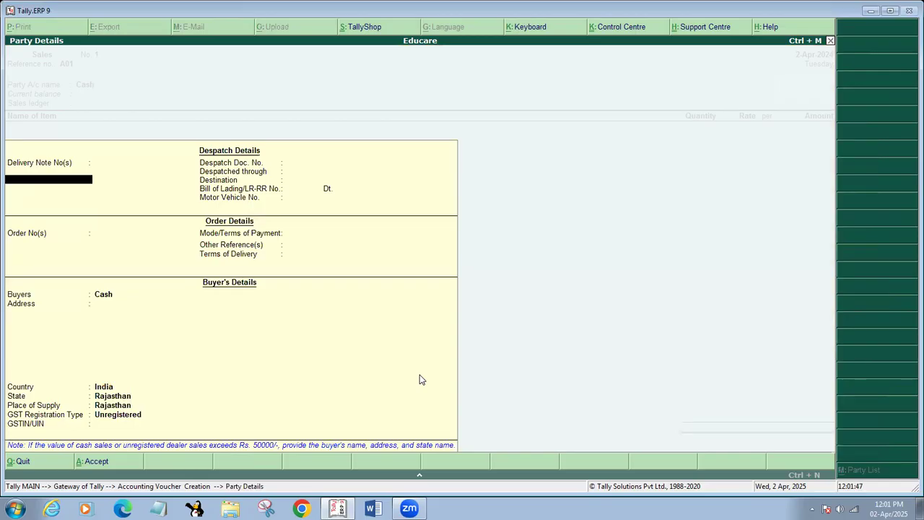
key(Escape)
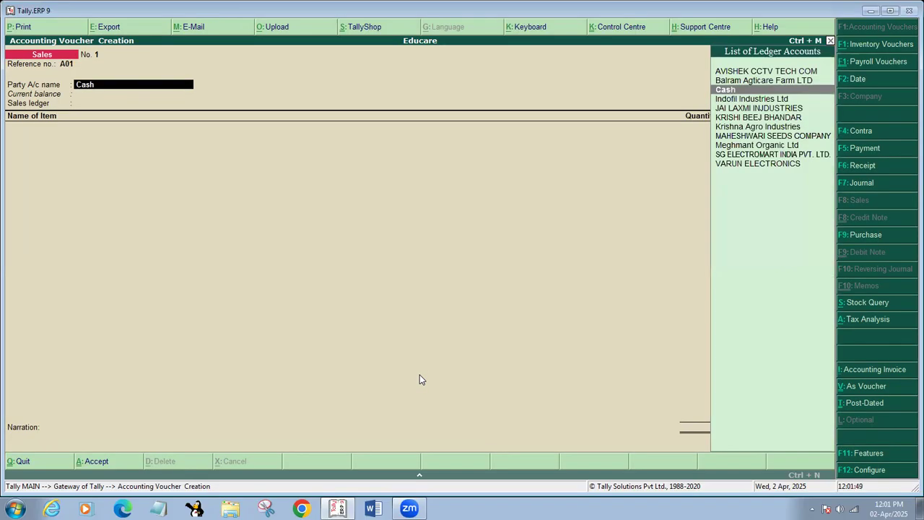
key(Escape)
key(Return)
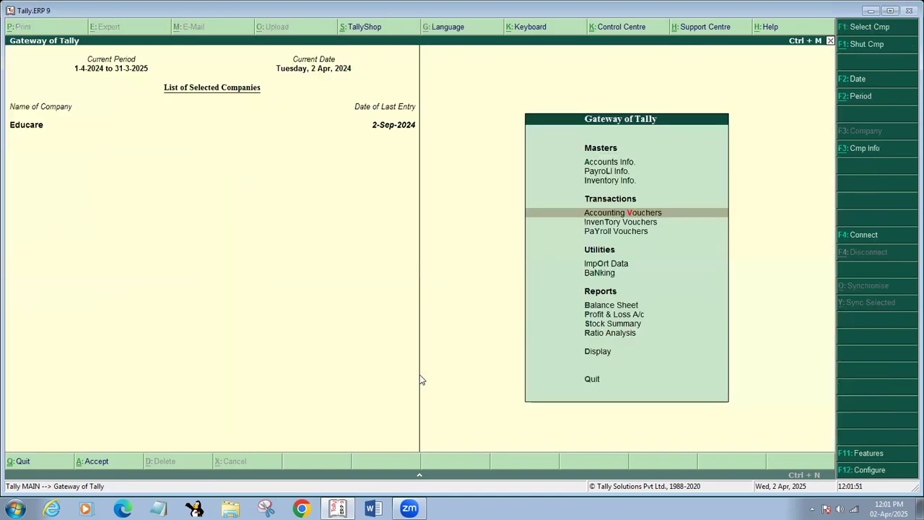
Delete the Cash ledger through Accounts Info > Ledgers > Alter
key(i)
key(Escape)
key(a)
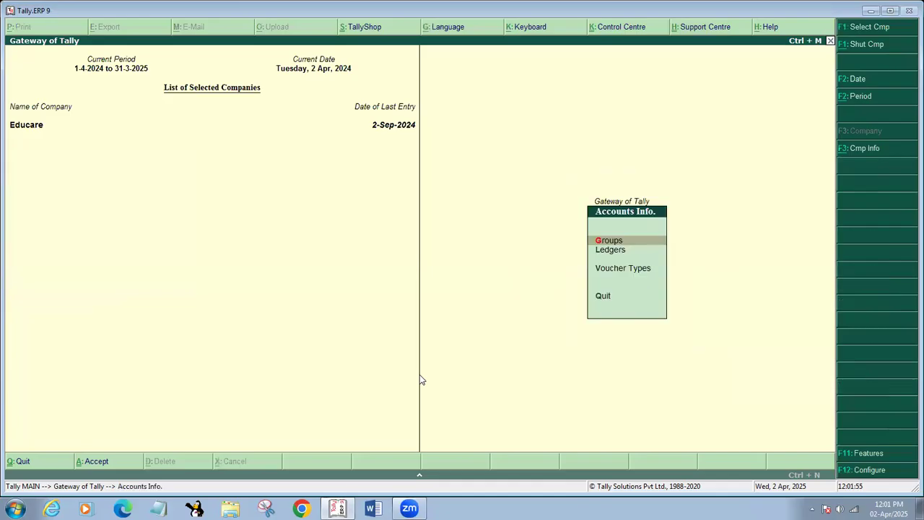
key(l)
key(a)
key(Down)
key(Down)
key(Return)
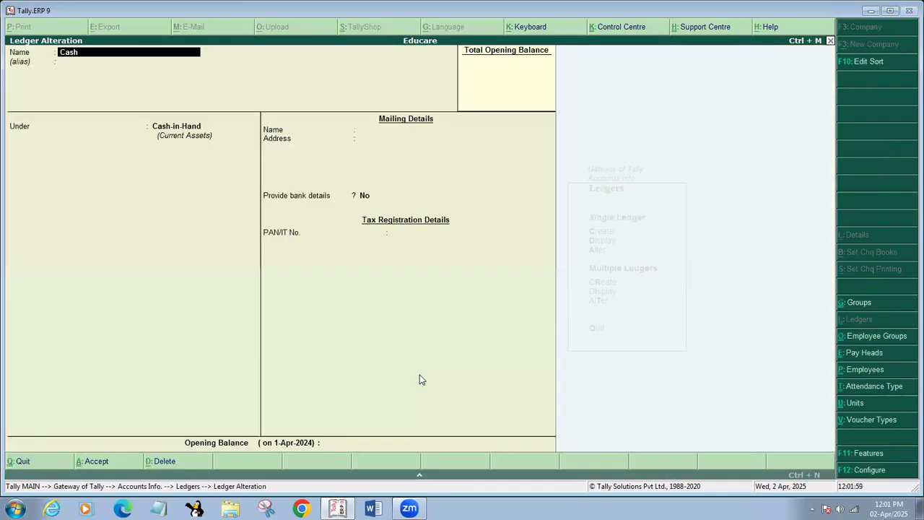
key(alt+d)
key(Return)
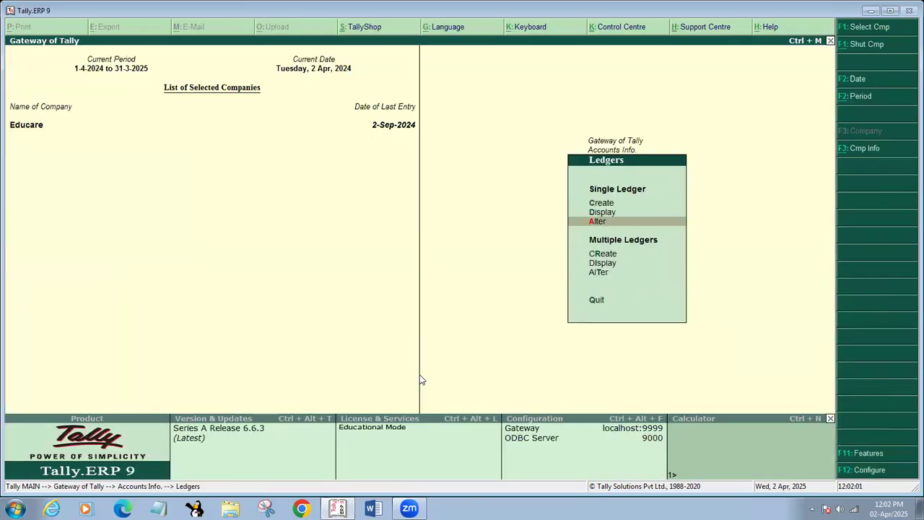
key(Escape)
key(Escape)
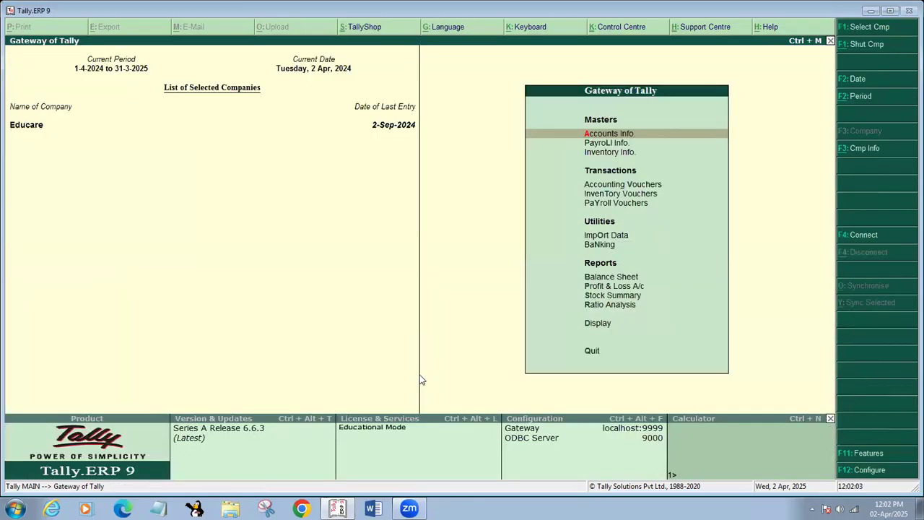
Start a new Sales voucher with reference number 01
key(v)
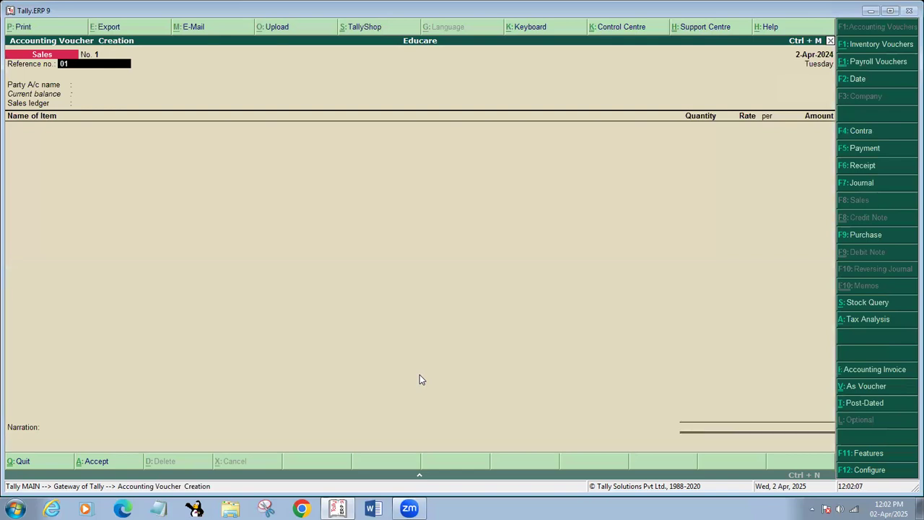
text(01)
key(Return)
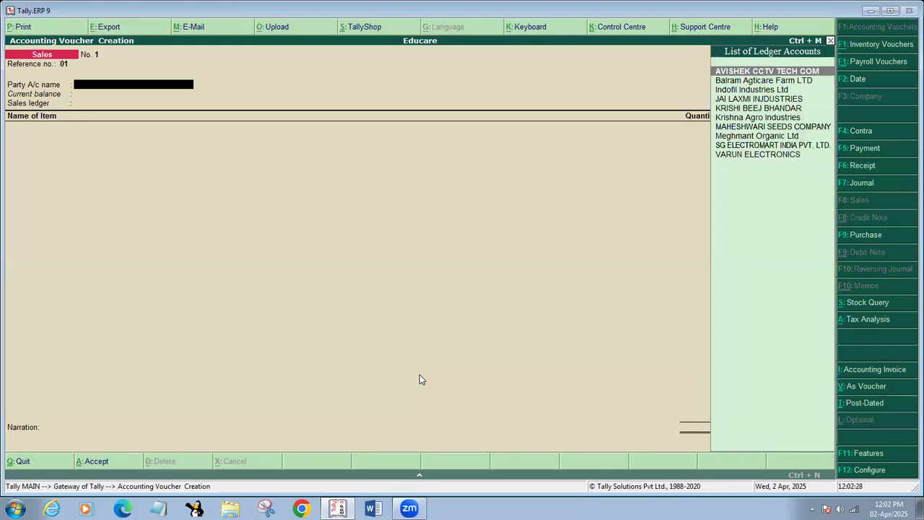
Create the party ledger CASH under Sundry Debtors, accepting the default mailing details
key(alt+c)
text(CASH)
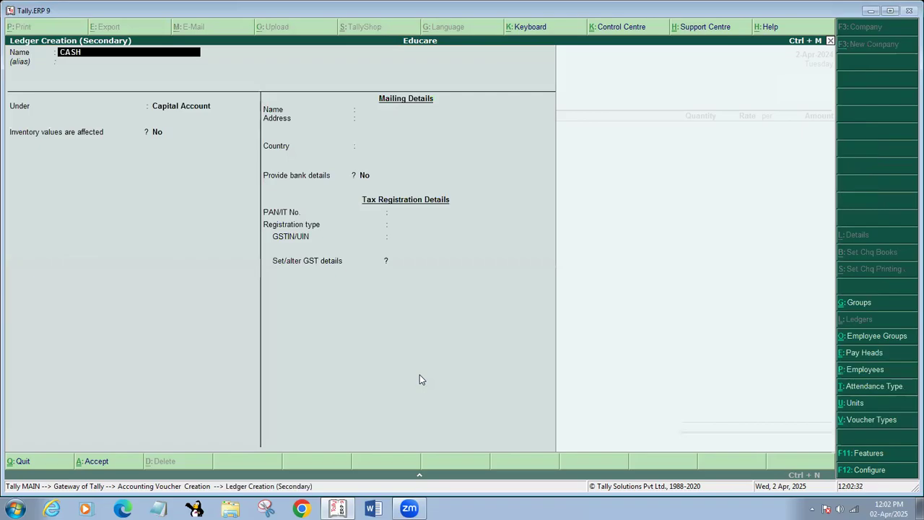
key(Return)
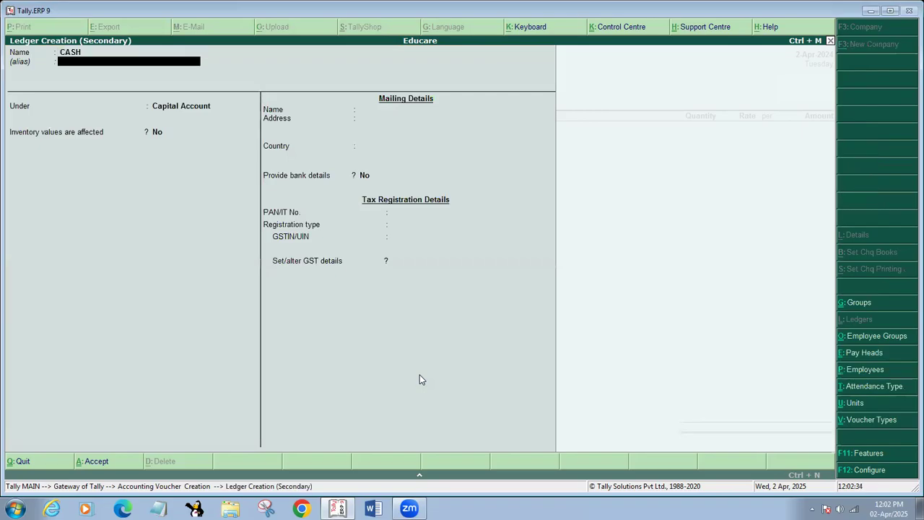
text(SU)
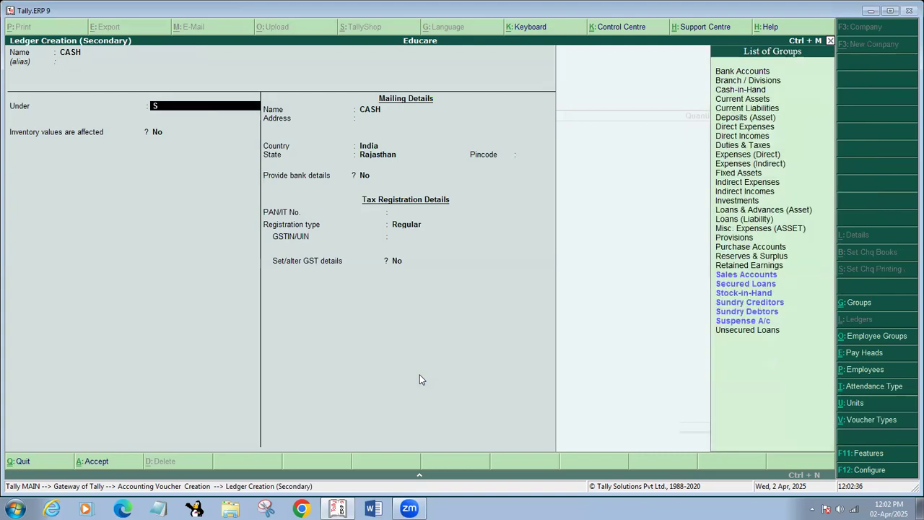
key(Down)
key(Down)
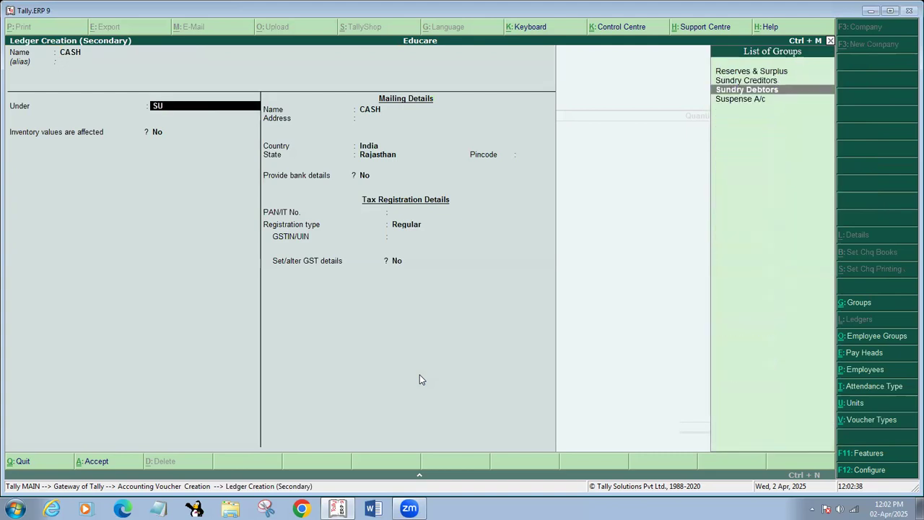
key(Return)
key(Return)
key(Return)
key(Return)
key(Return)
key(Return)
key(Return)
key(Return)
key(Return)
key(Return)
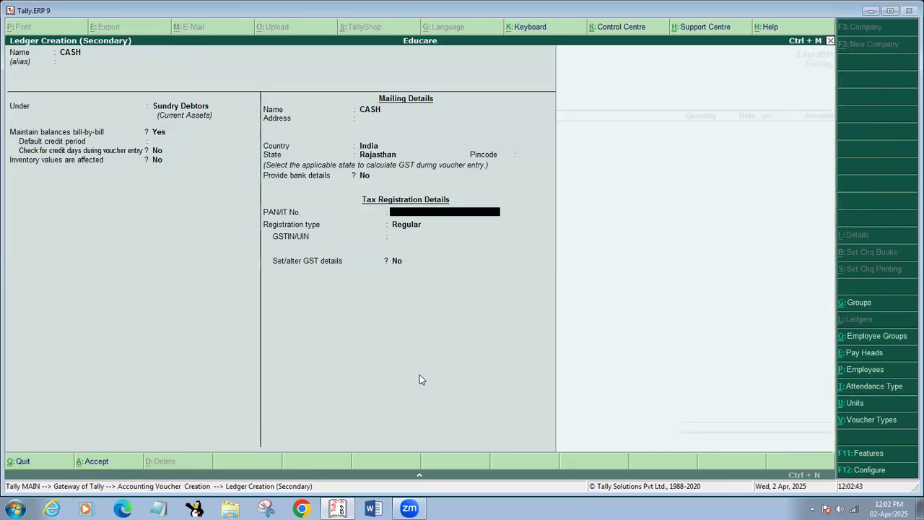
key(Return)
key(Return)
key(Return)
key(Return)
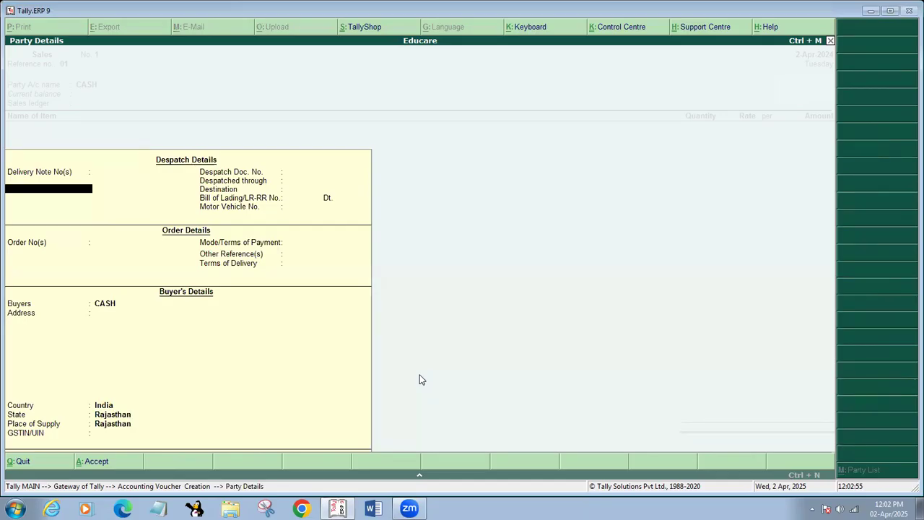
Enter the buyer's name and first address line in Party Details
key(Return)
key(Return)
key(Return)
key(Return)
key(Return)
key(Return)
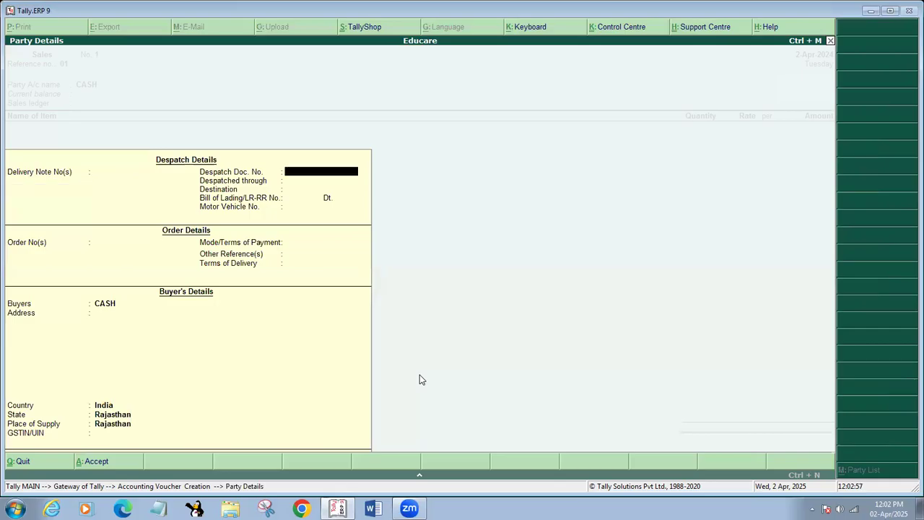
key(Return)
key(Return)
key(Return)
key(Return)
key(Return)
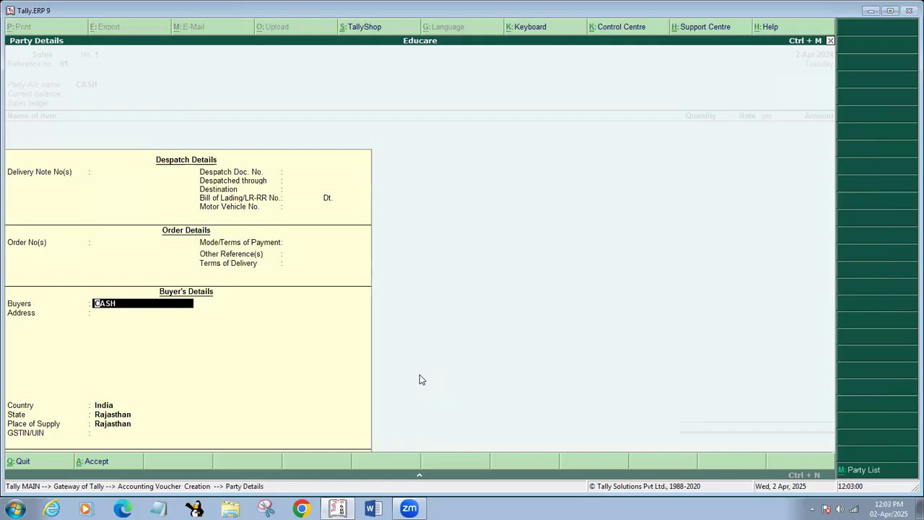
key(Return)
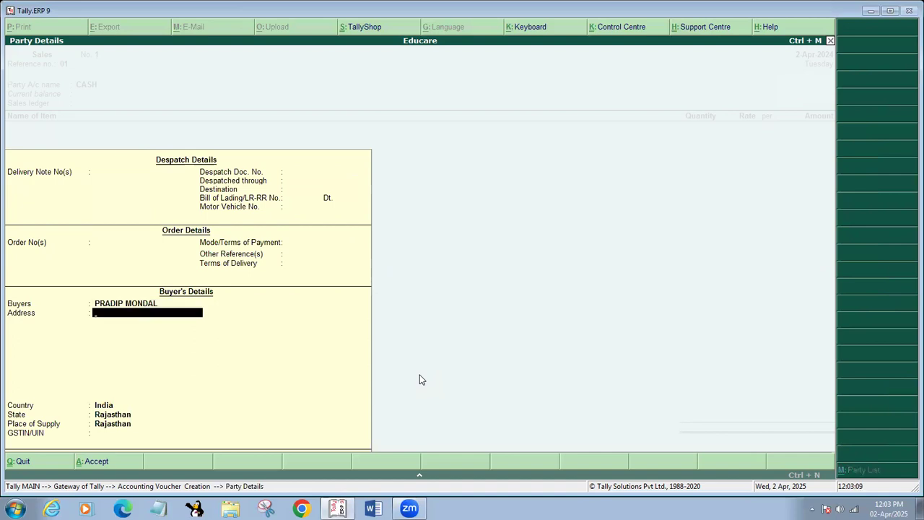
text(POLENITE MAJER PARA)
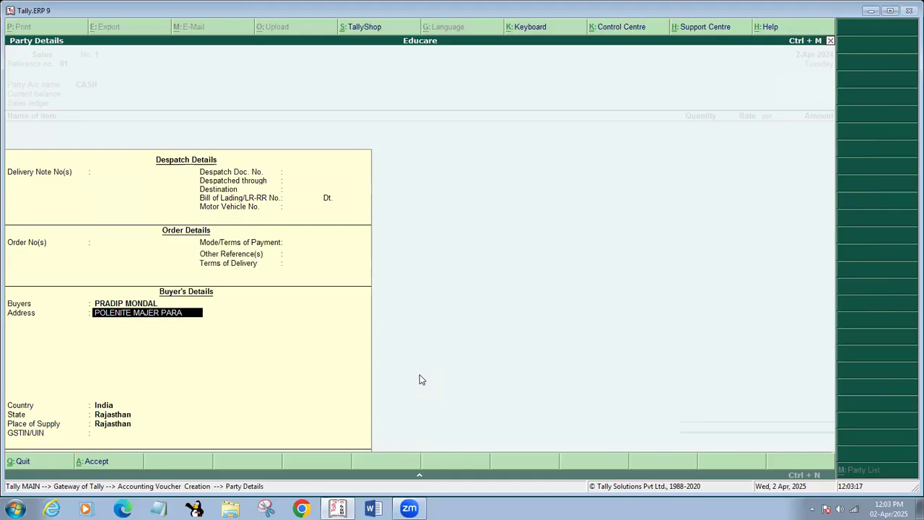
text(, BIDG)
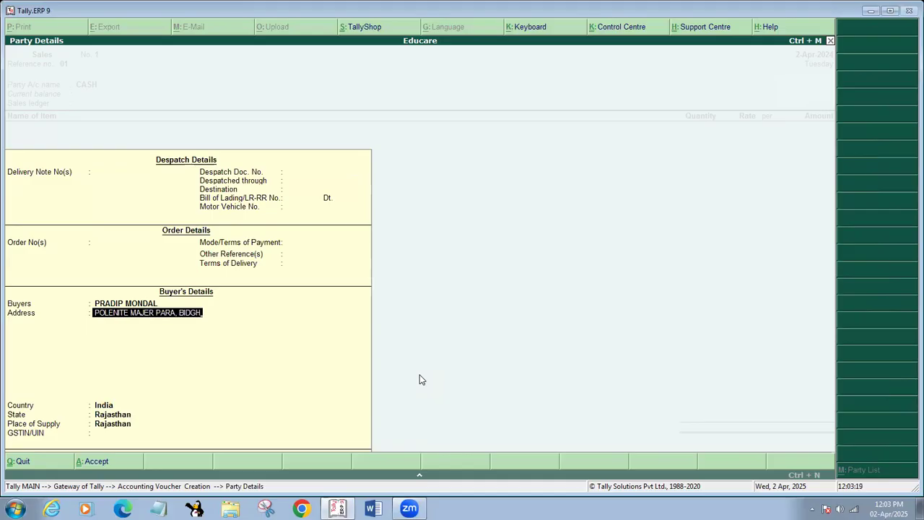
key(BackSpace)
text(HANNA)
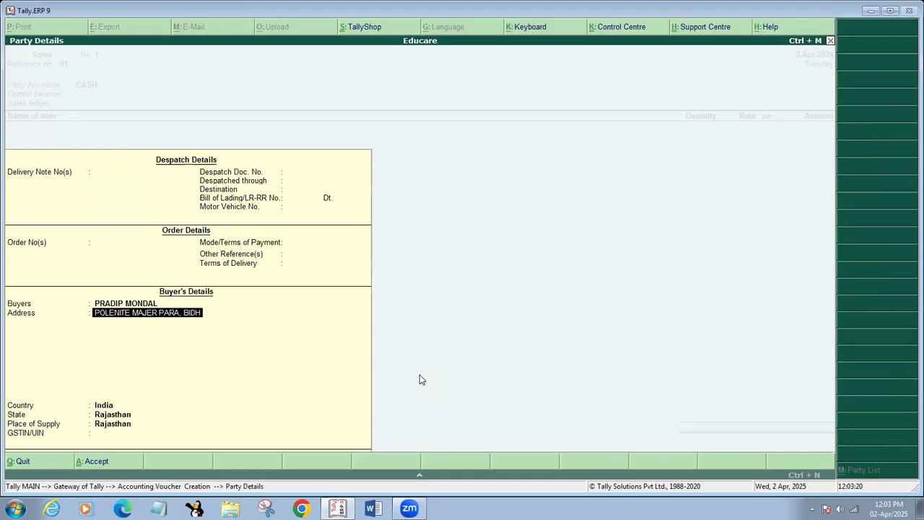
text(GAR,)
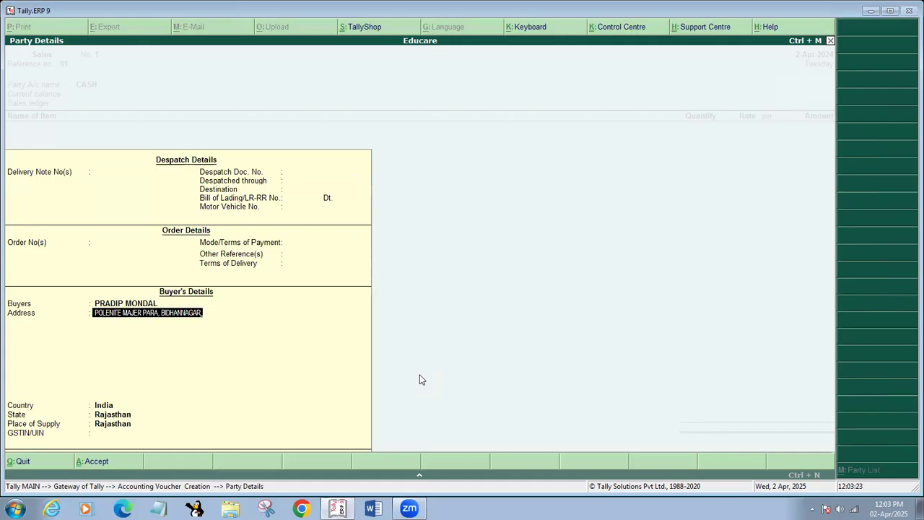
key(Return)
Add the buyer's district and pincode line and phone number, keeping India as country
text(NORTH 24 PARGANAS)
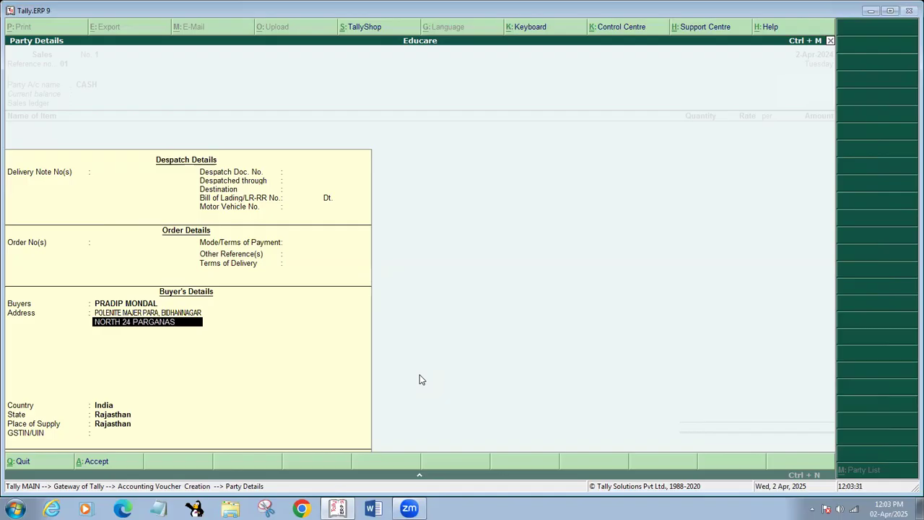
text(, 700102)
key(Return)
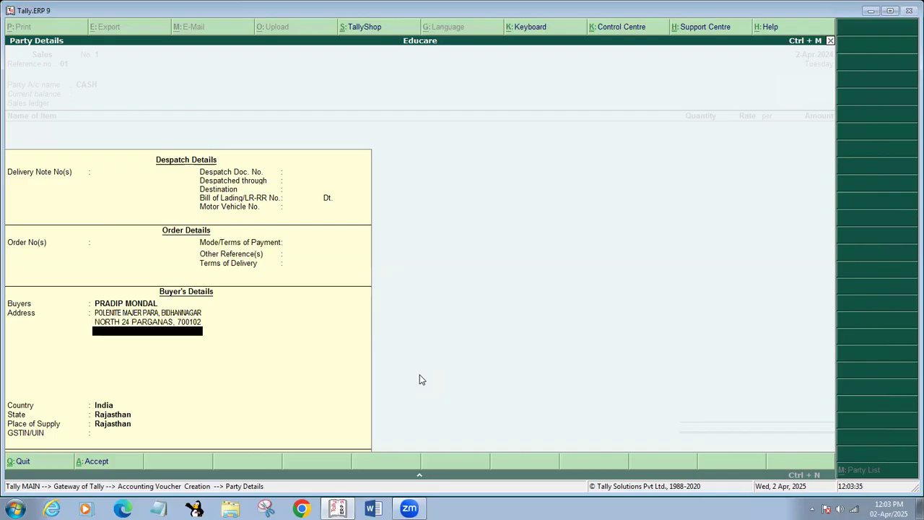
text(9876543210)
key(Return)
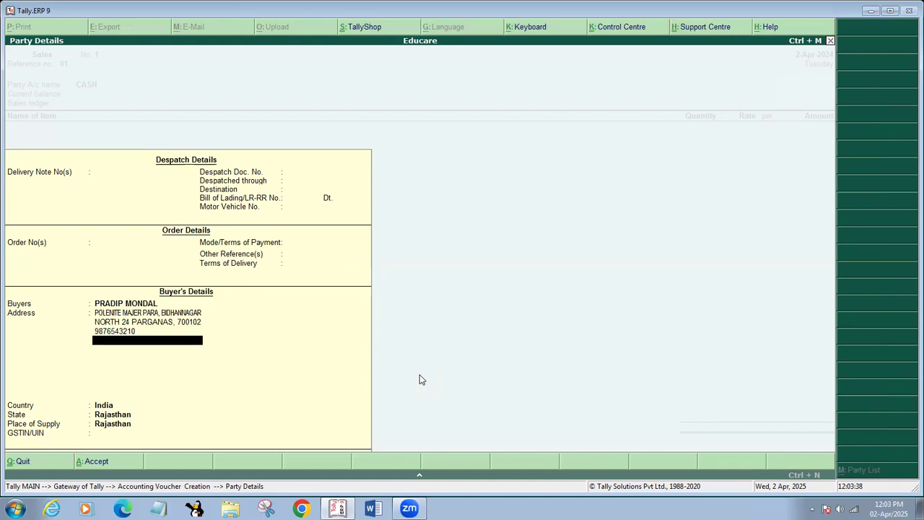
key(Return)
key(Return)
key(Return)
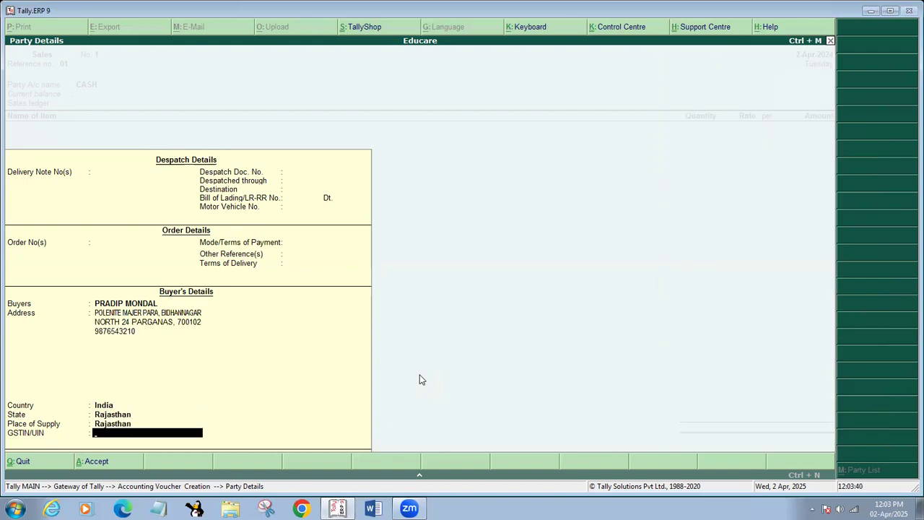
key(Return)
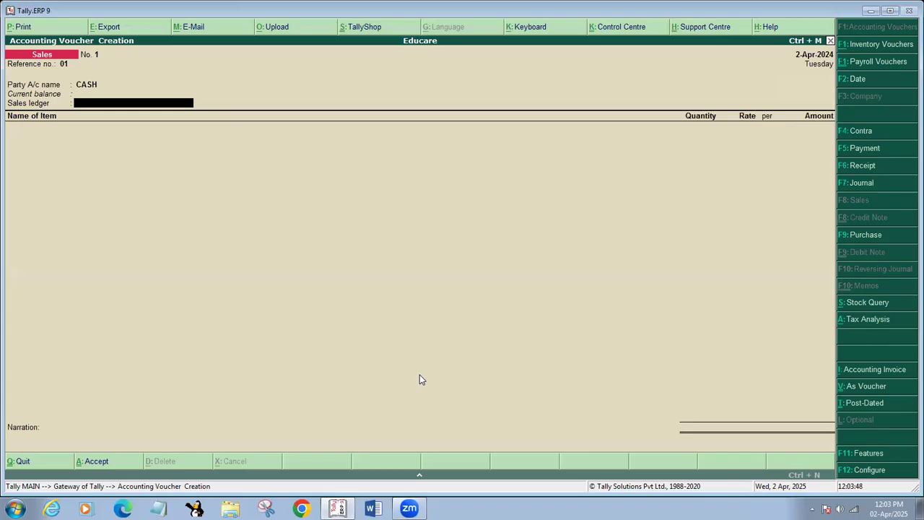
Create ledger SALE EXEMPTED under Sales Accounts, GST applicable with Goods supply, and save it
key(alt+c)
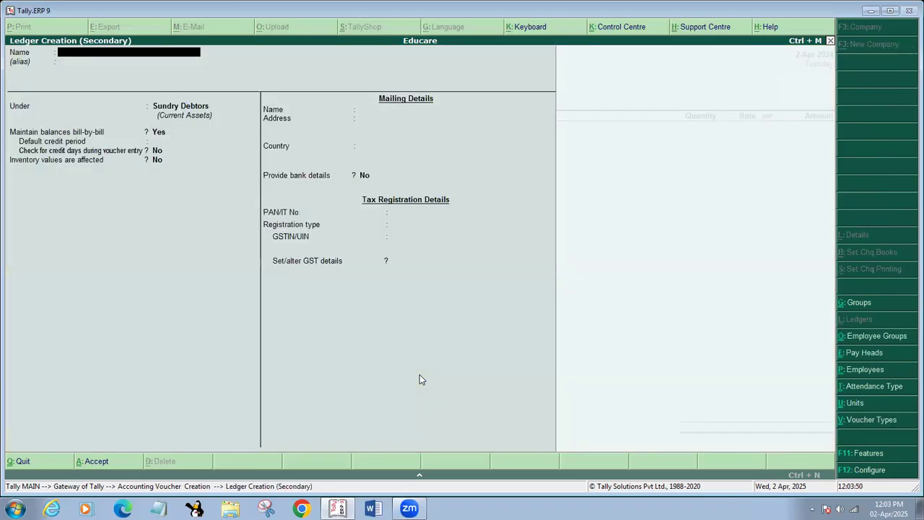
text(SALE EXEMPTED)
key(Return)
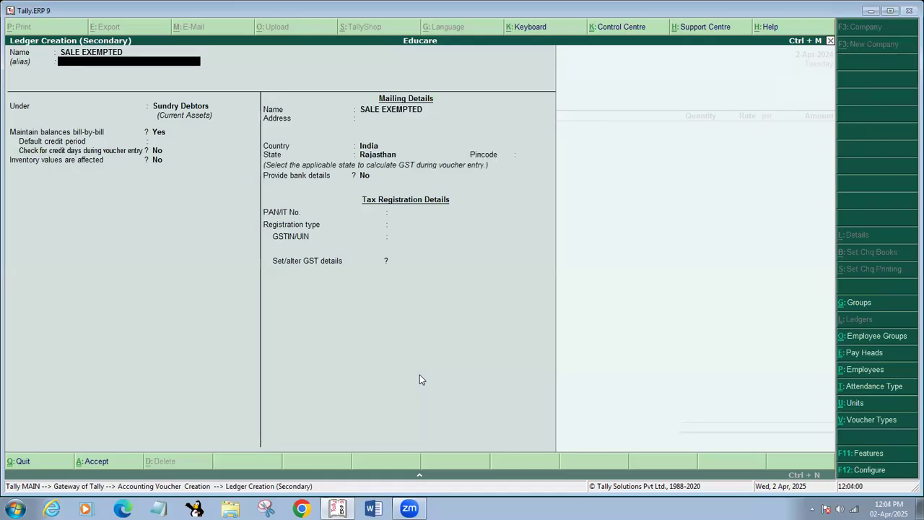
key(Return)
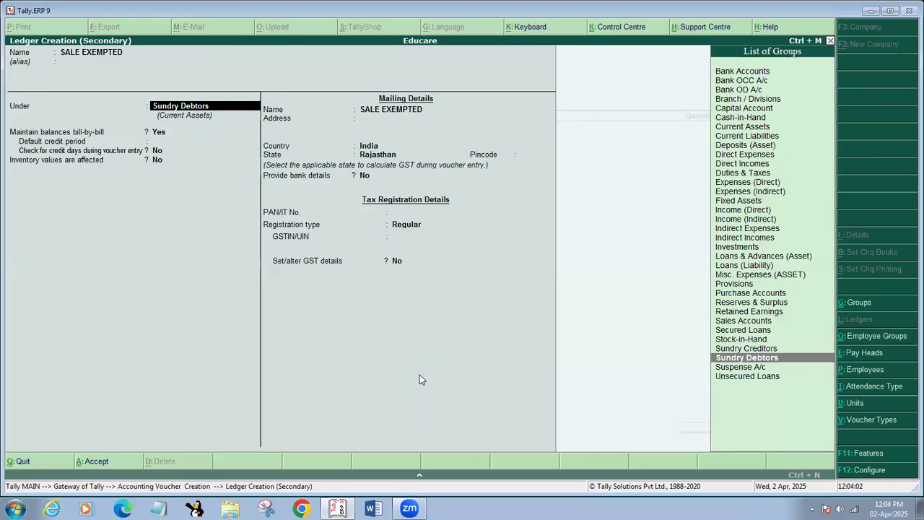
text(SE)
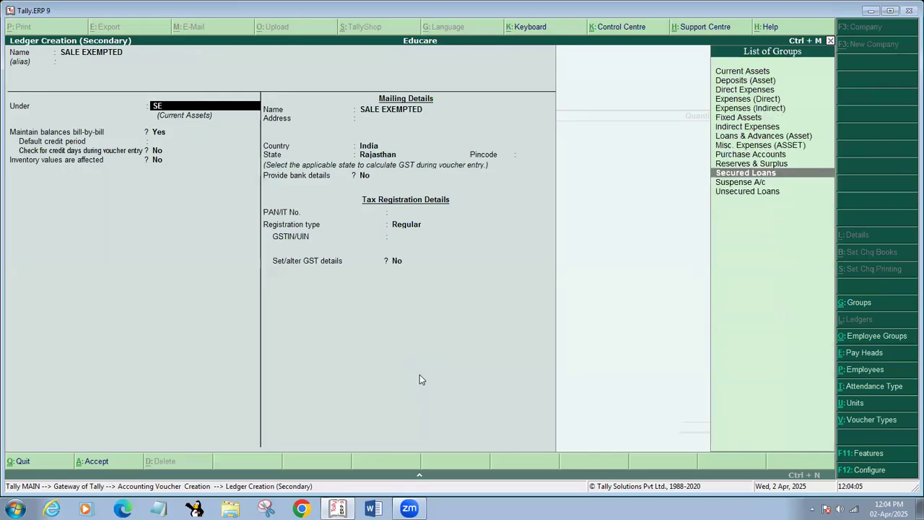
key(BackSpace)
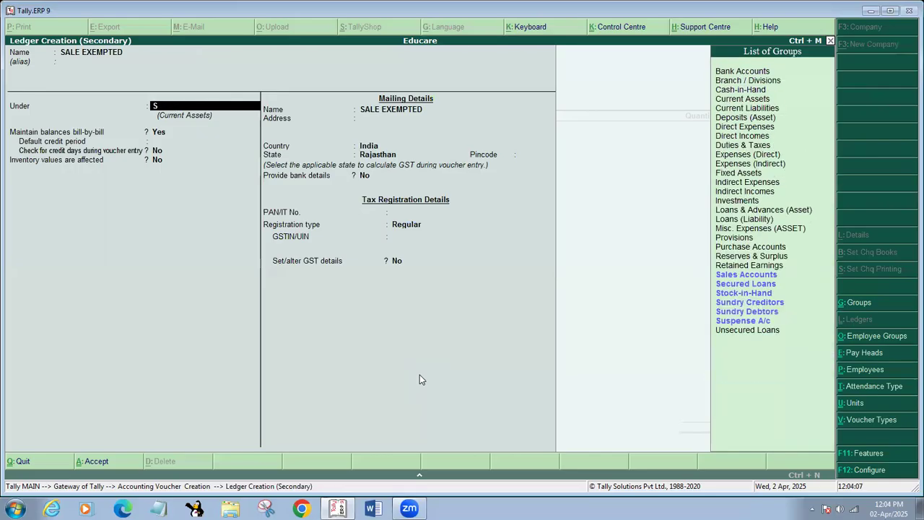
text(AL)
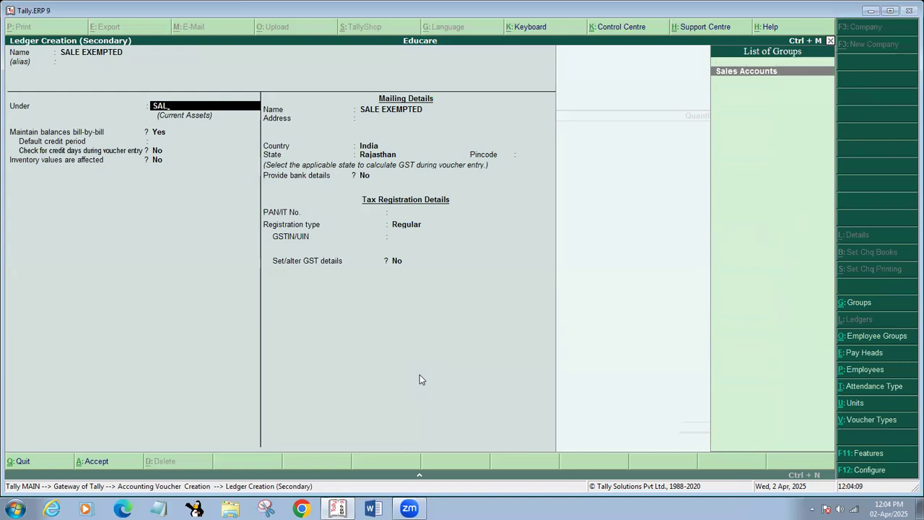
key(Return)
key(Return)
key(Return)
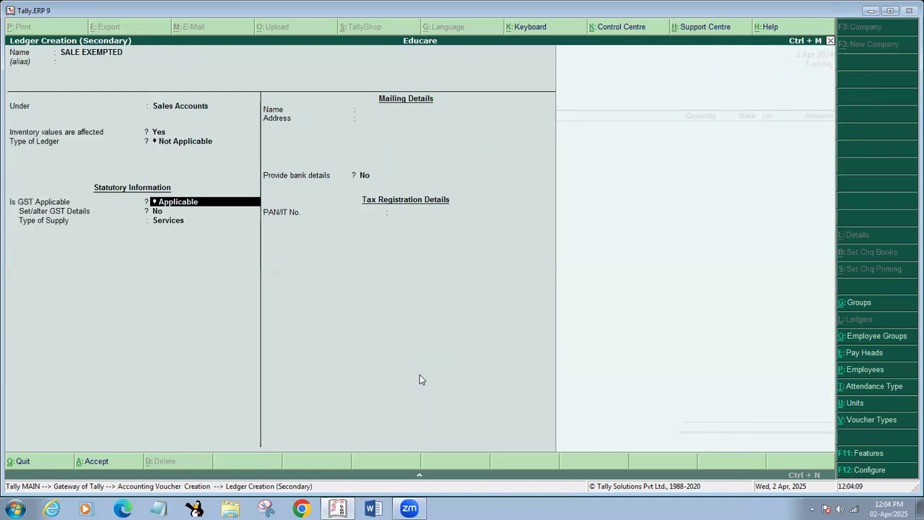
key(Return)
key(Return)
text(G)
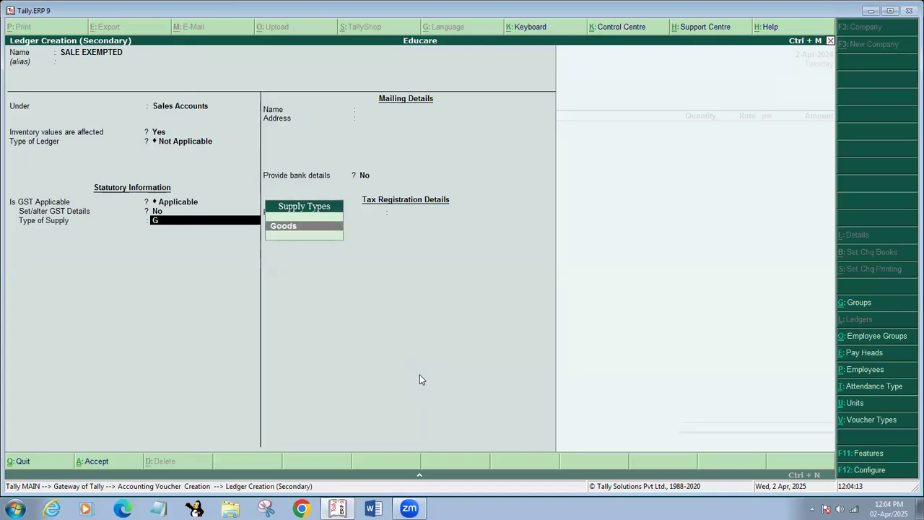
key(Return)
key(ctrl+a)
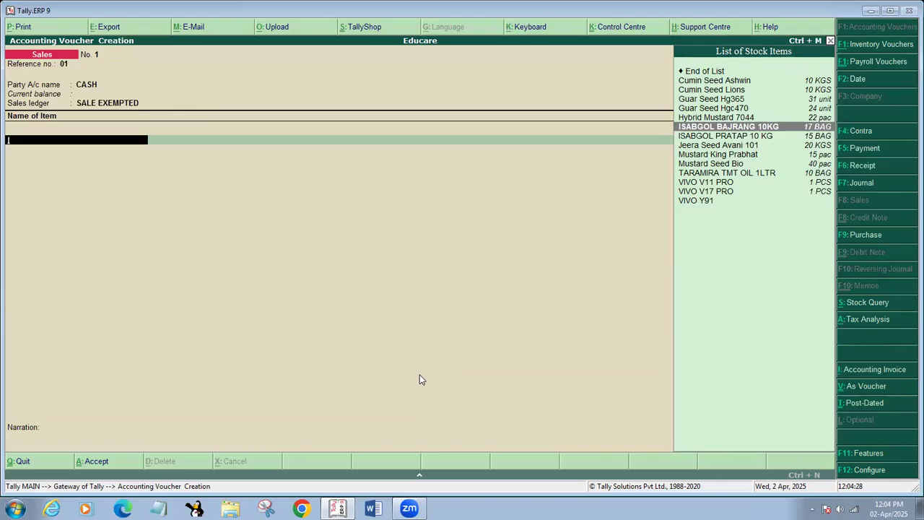
Add ISABGOL PRATAP 10 KG as 2 BAG at 800.00 per BAG, amounting to 1,600.00
key(Down)
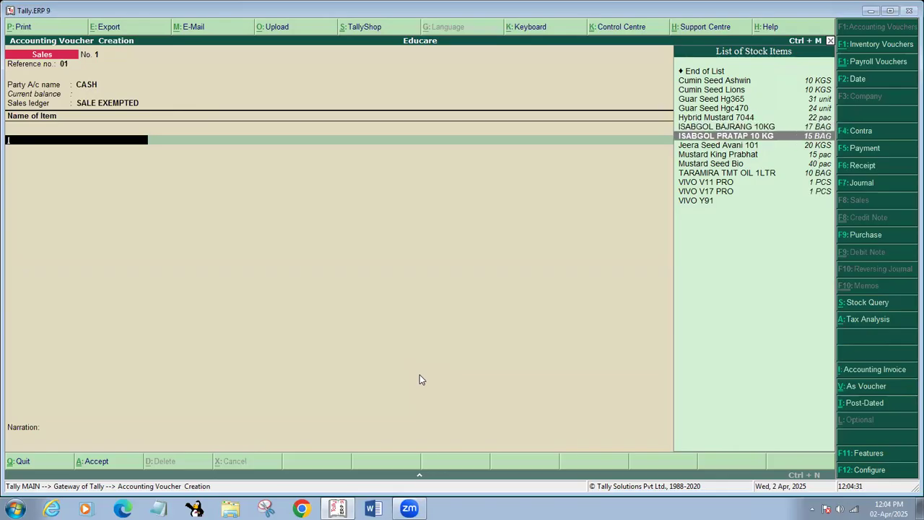
key(Return)
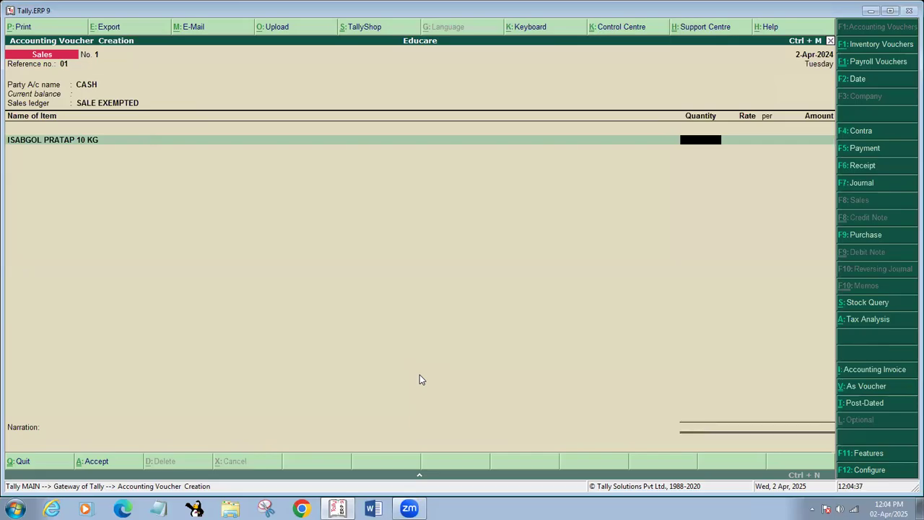
text(2)
key(Return)
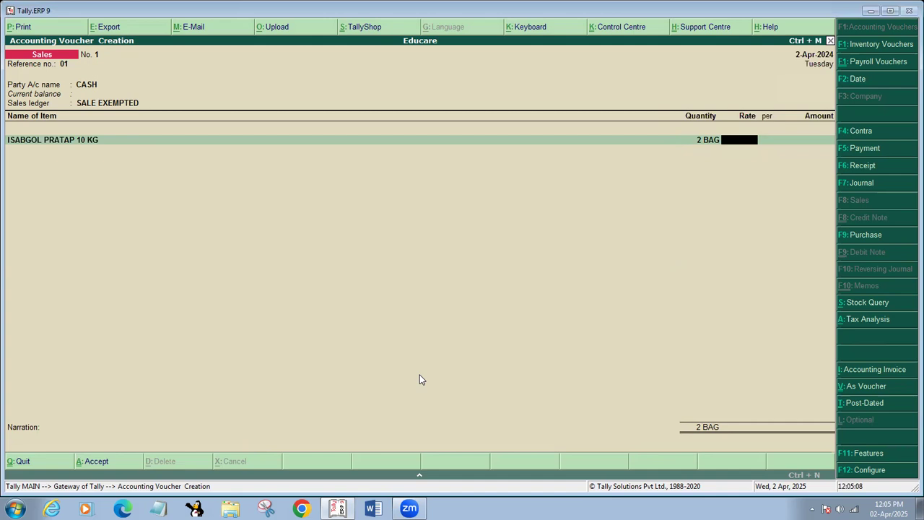
text(800)
key(Return)
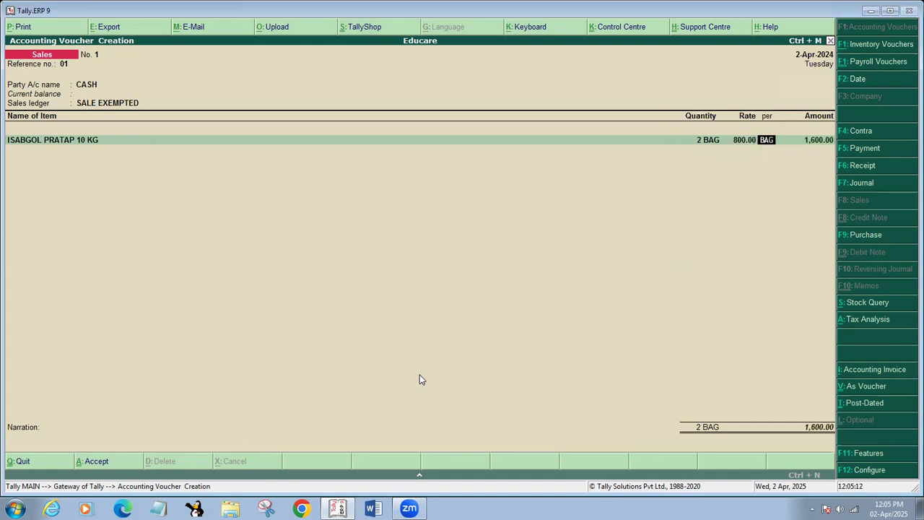
key(Return)
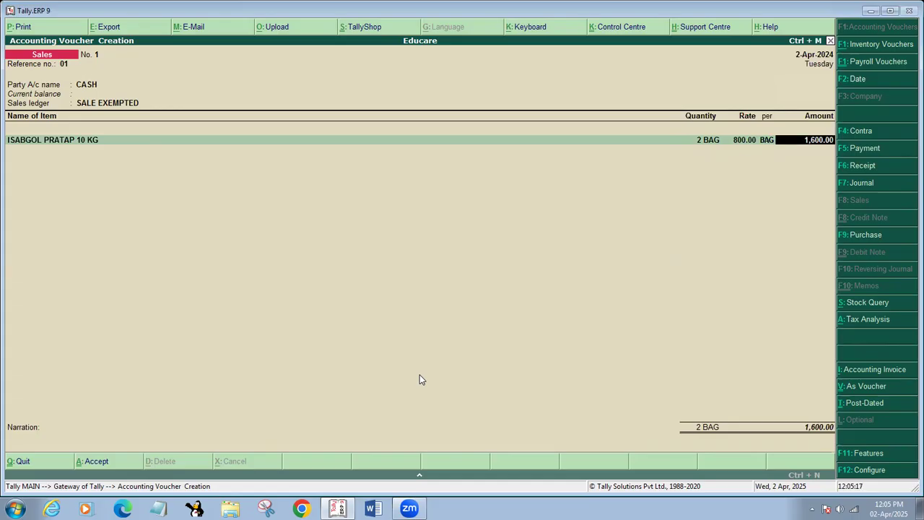
key(Return)
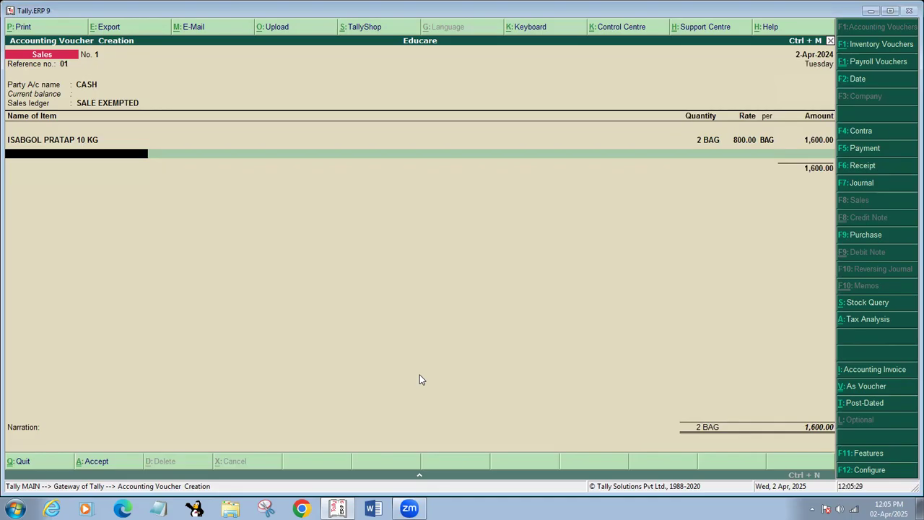
text(J)
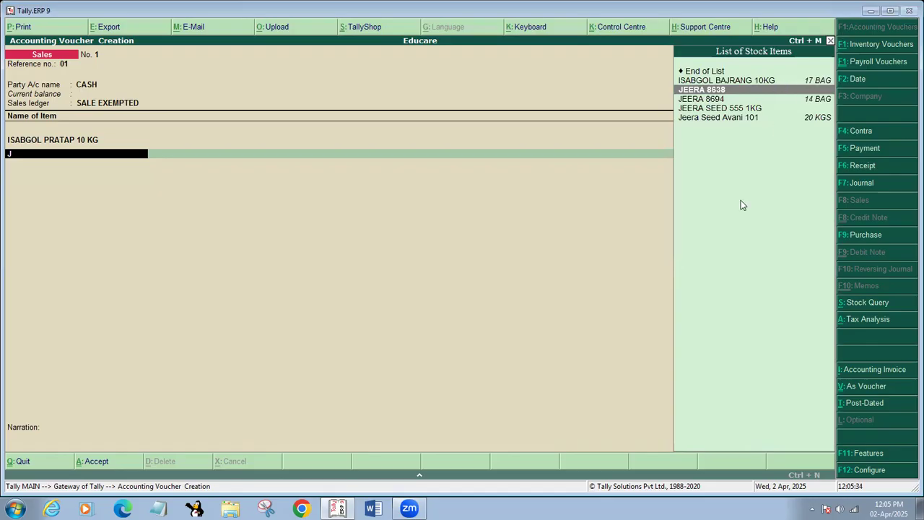
Add Jeera Seed Avani 101, correcting its quantity to 1 KGS, at rate 280.00 per KGS
key(Down)
key(Down)
key(Down)
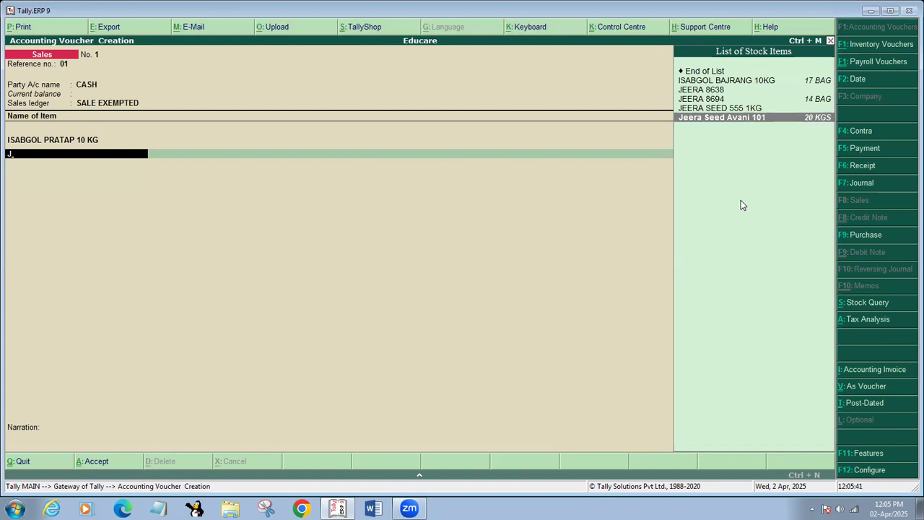
key(Return)
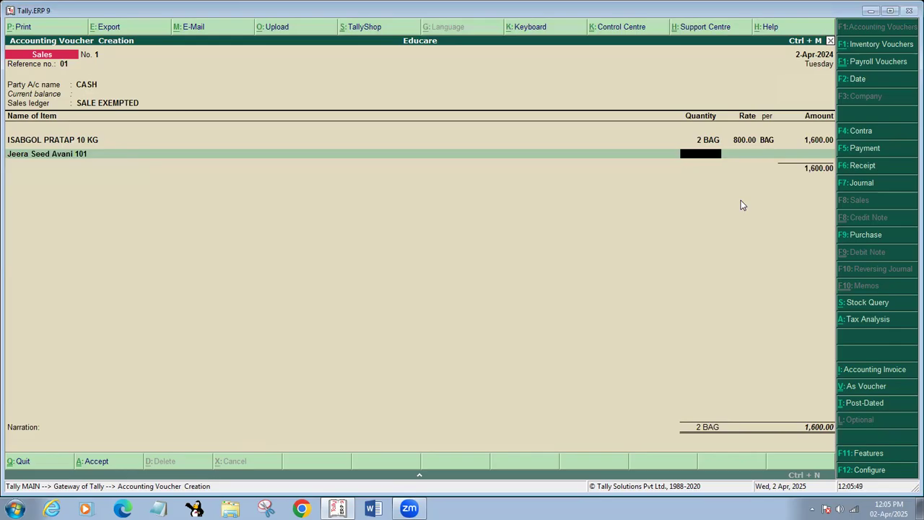
text(2)
key(Return)
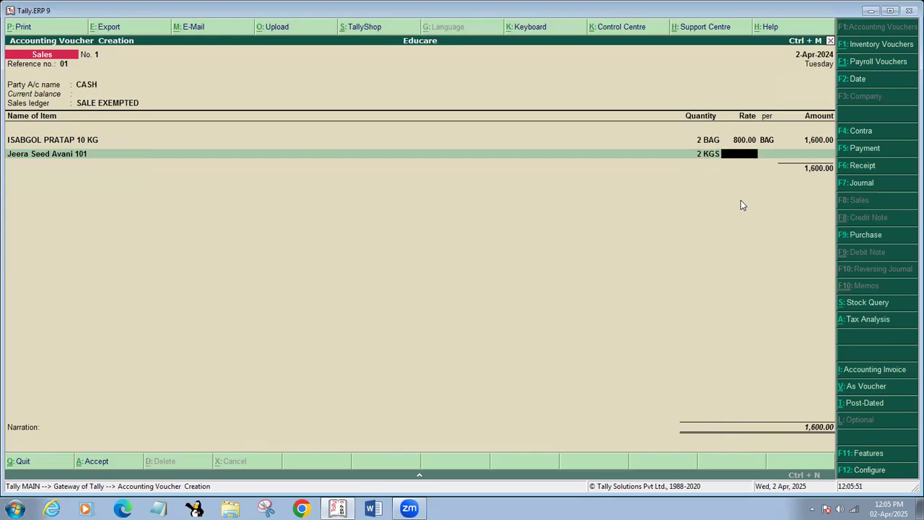
key(BackSpace)
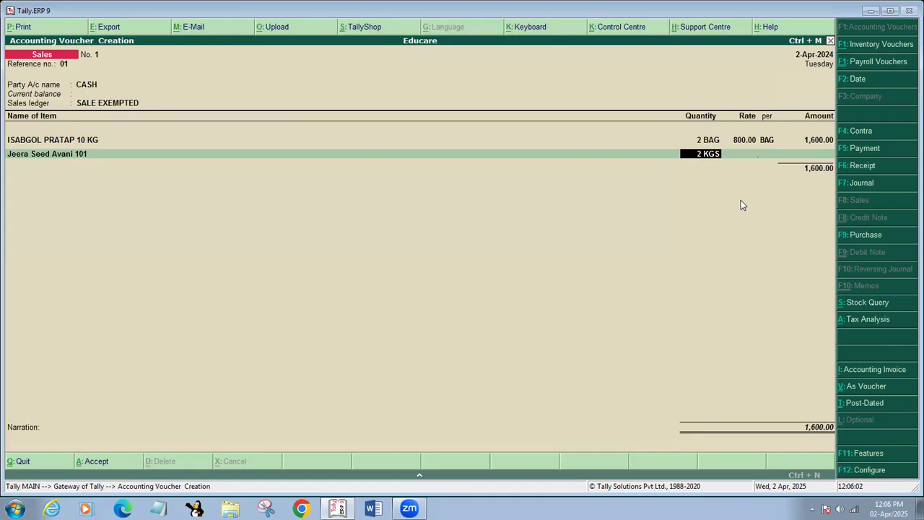
text(.5)
key(Return)
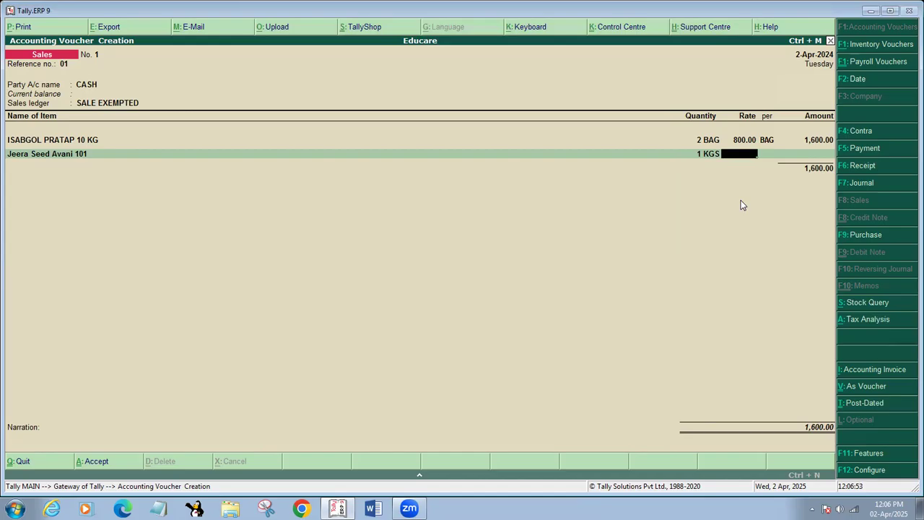
text(280)
key(Return)
key(Return)
key(Return)
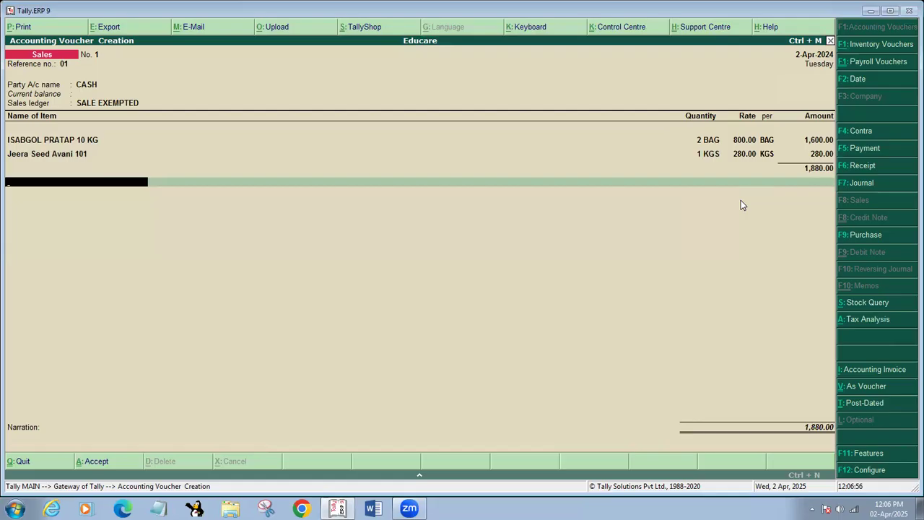
key(Return)
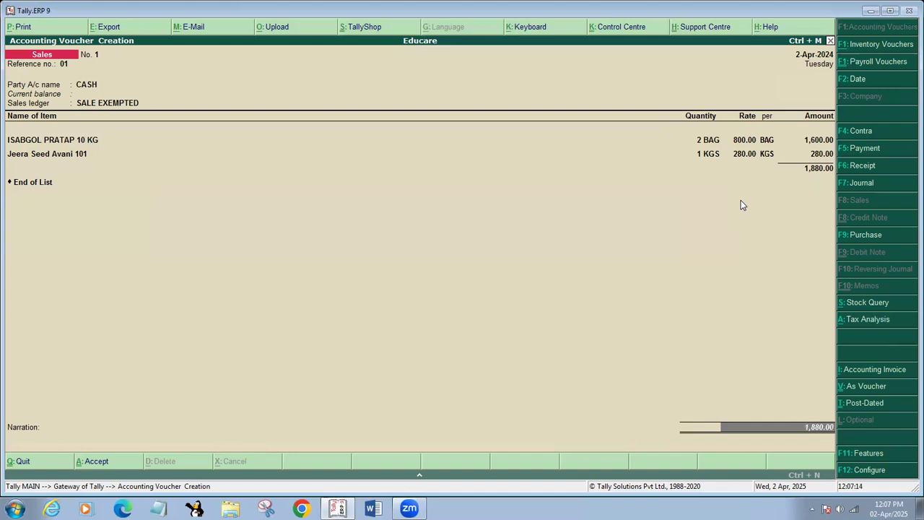
Enter the narration 'DUE 880 RS' and accept the sales voucher
key(Return)
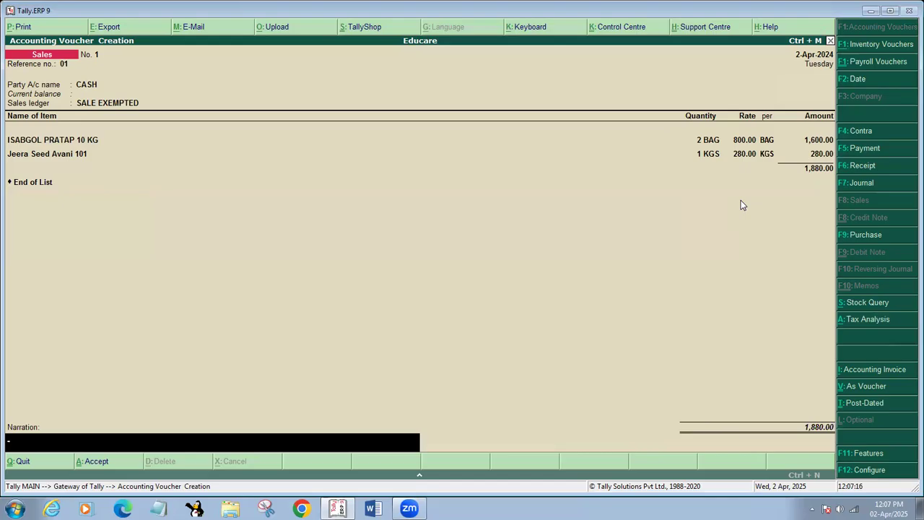
text(DUE 880RS)
key(BackSpace)
key(BackSpace)
text(RS)
key(Return)
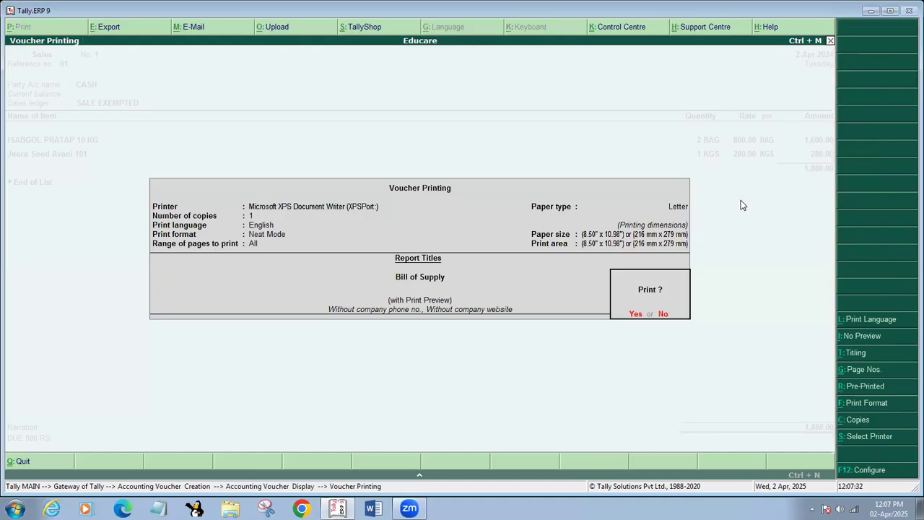
Preview the 1,880.00 Bill of Supply, then accept voucher No. 1 so a blank Sales No. 2 opens
key(Return)
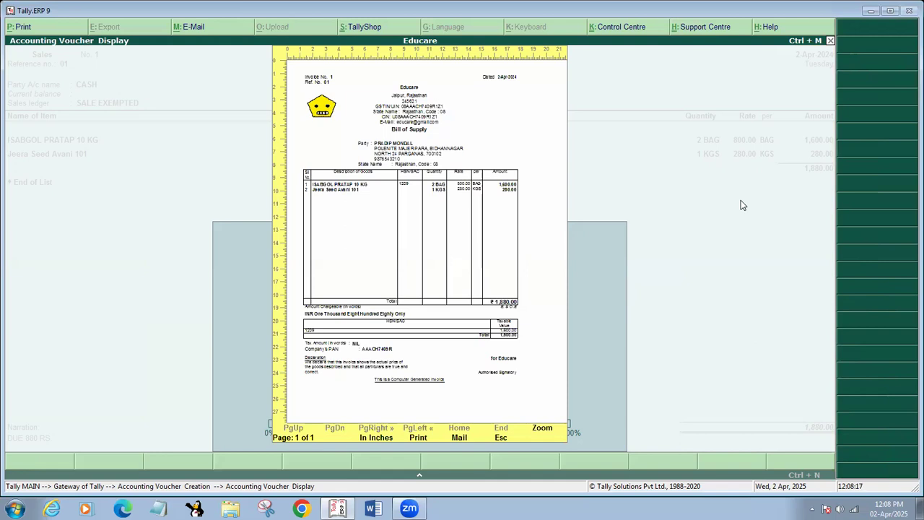
key(Escape)
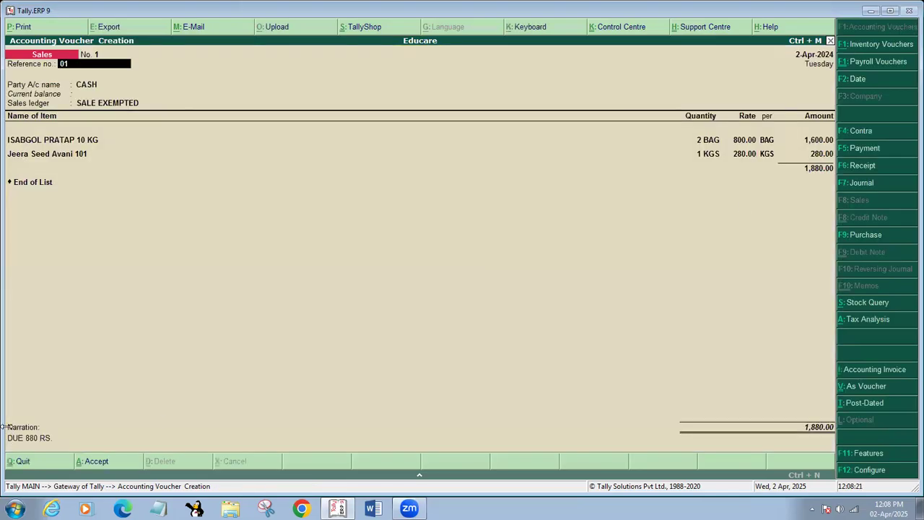
click(31, 438)
click(32, 442)
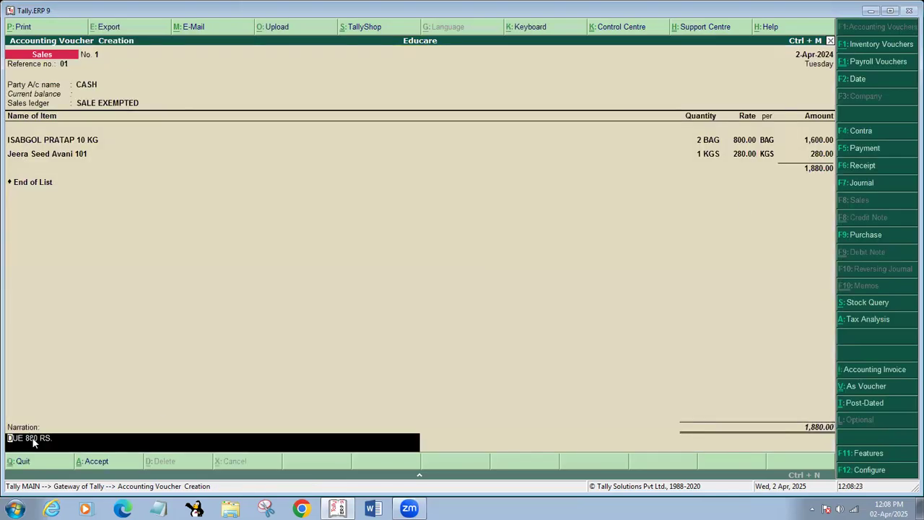
key(Return)
key(Return)
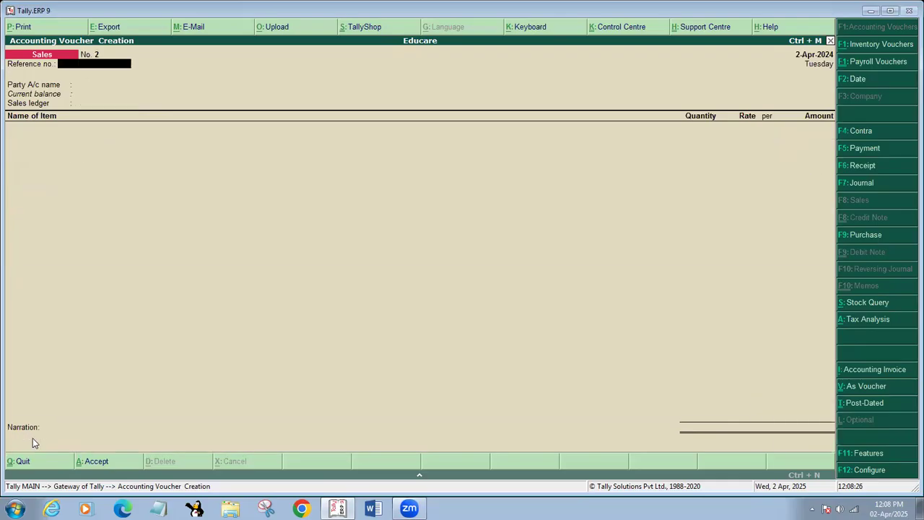
Leave voucher entry and open the Sales Register under Display > Account Books
key(Escape)
key(Return)
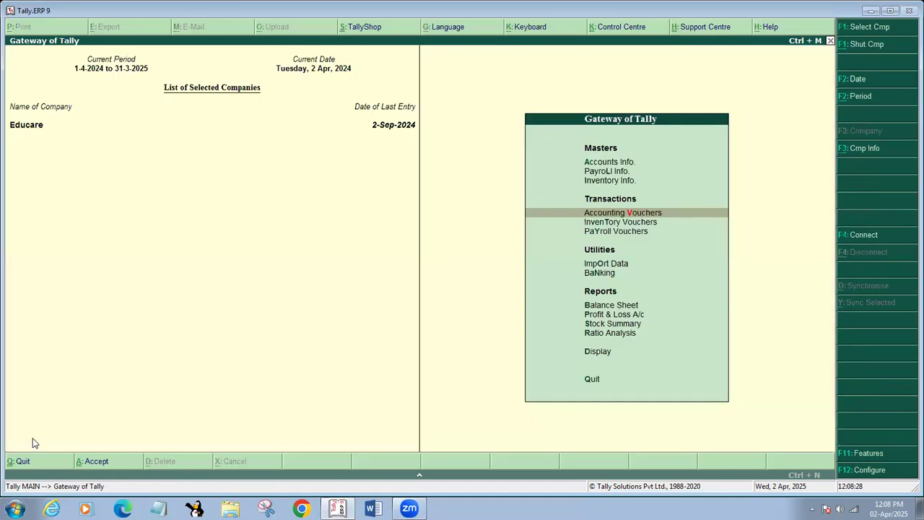
key(d)
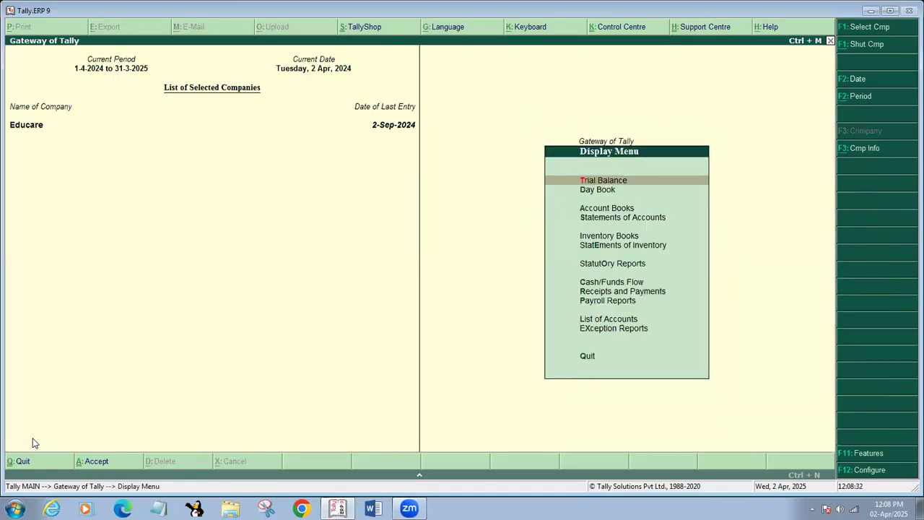
key(a)
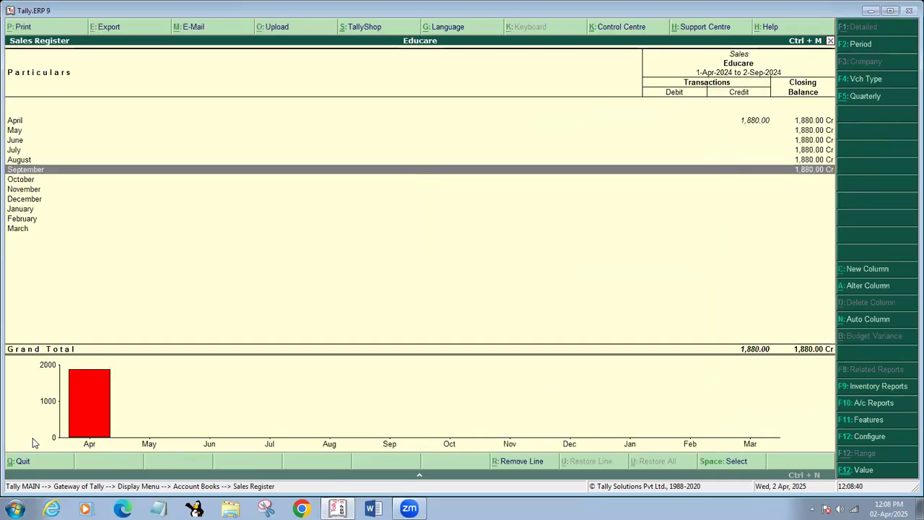
View the April 1,880.00 sales voucher to CASH, then back out to Gateway of Tally
key(Up)
key(Up)
key(Up)
key(Up)
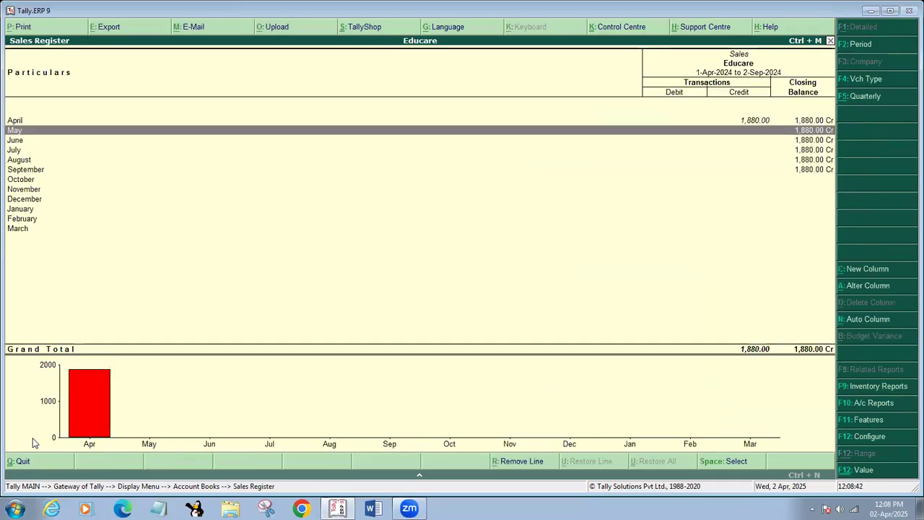
key(Up)
key(Return)
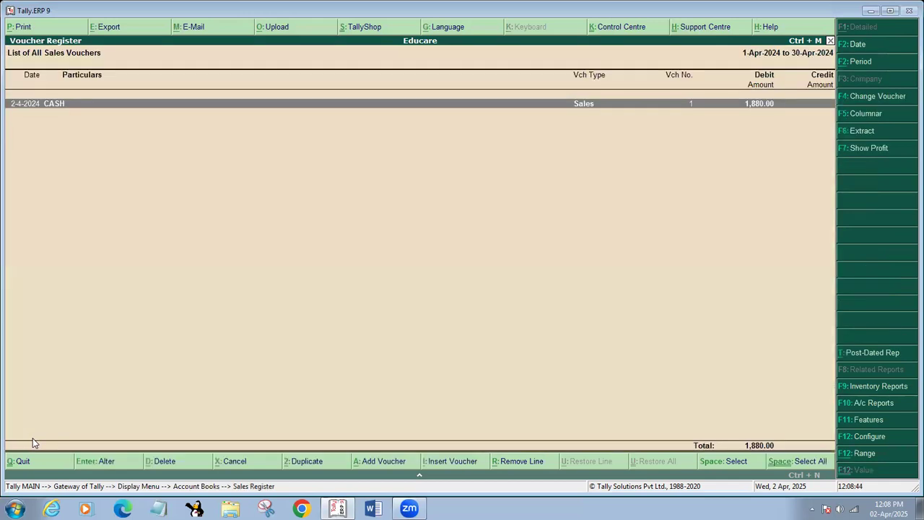
key(Return)
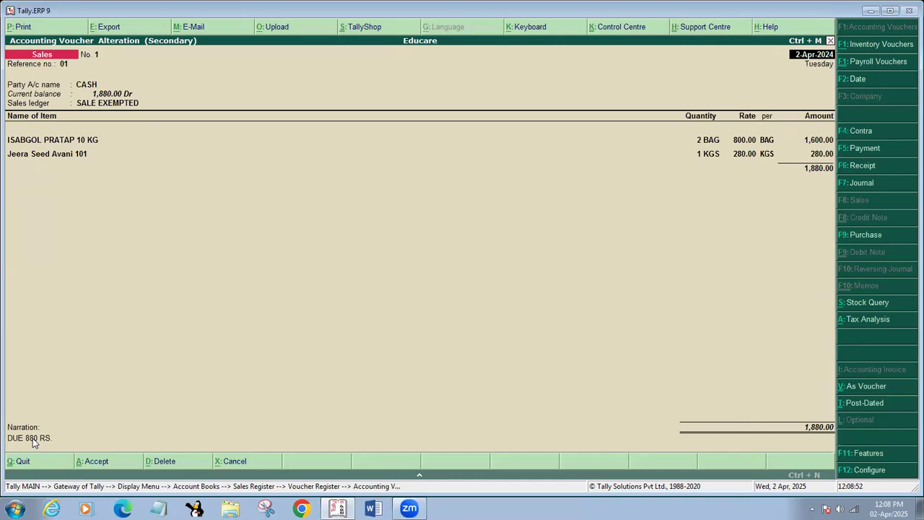
key(Escape)
key(Return)
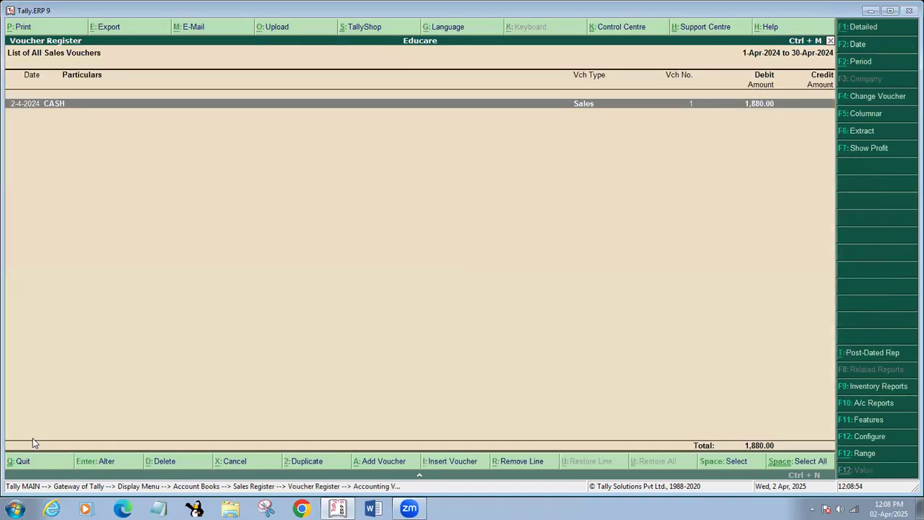
key(Escape)
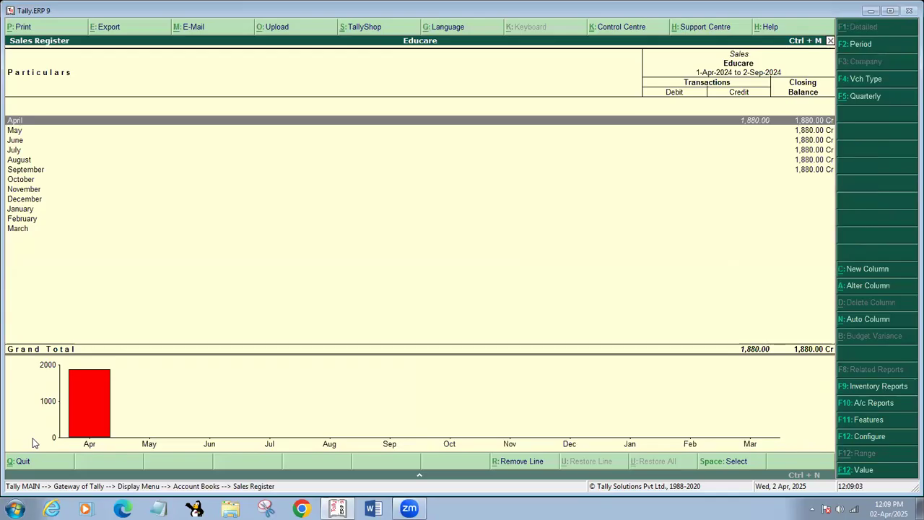
key(Escape)
key(Escape)
key(Escape)
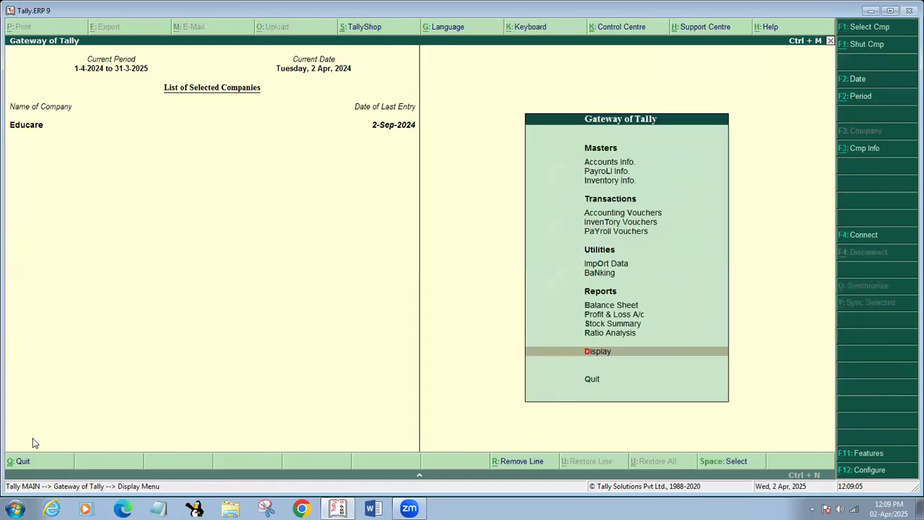
Start a Sales voucher with reference 15 and begin creating a new party ledger with Alt+C
key(v)
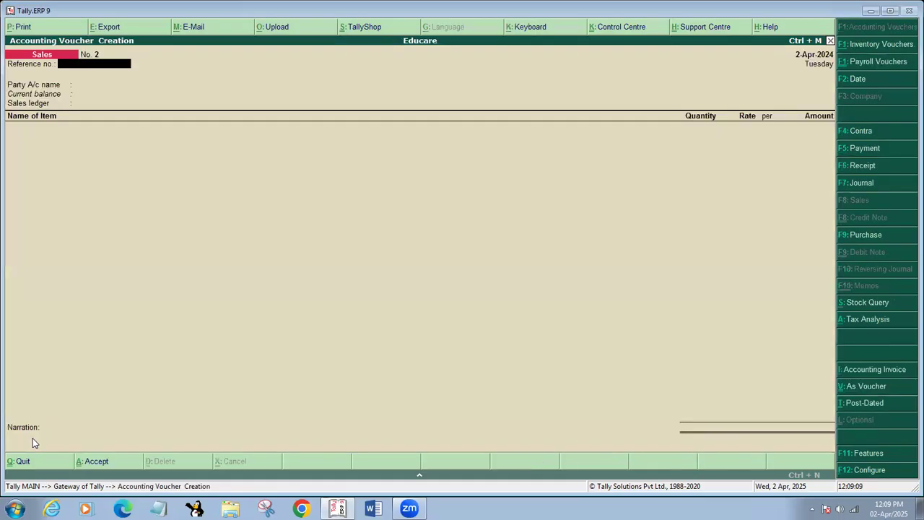
text(15)
key(Return)
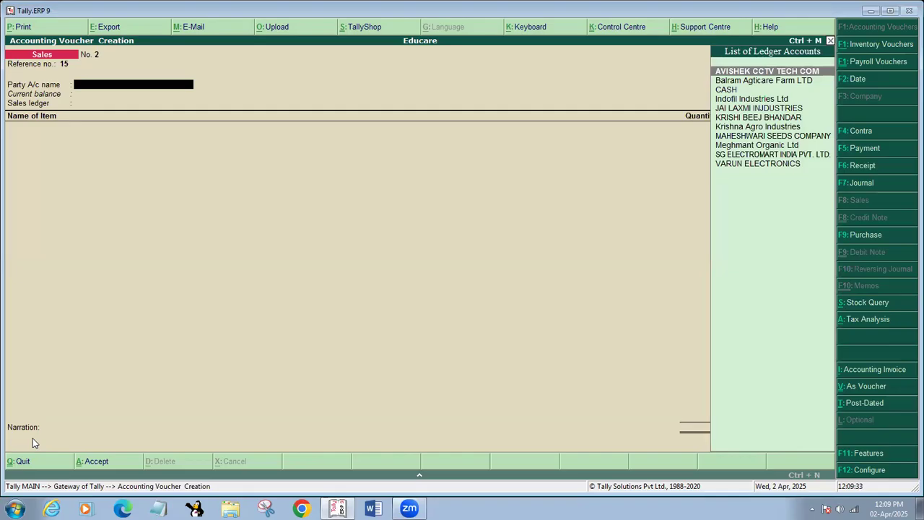
key(alt+c)
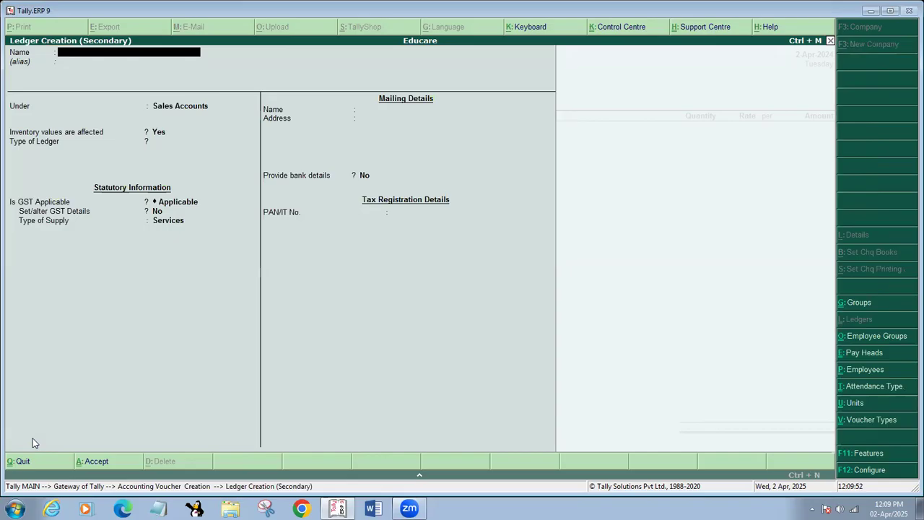
Name the ledger MONDAL STORE under Sundry Debtors with address 'HATGACHA, SOUTH 24 PGS, KLC'
text(MONDAL STORE)
key(Return)
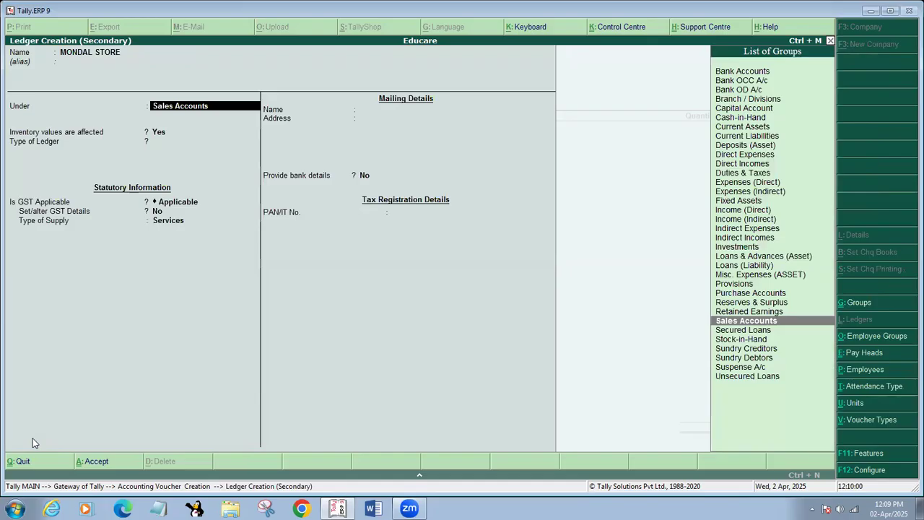
text(S)
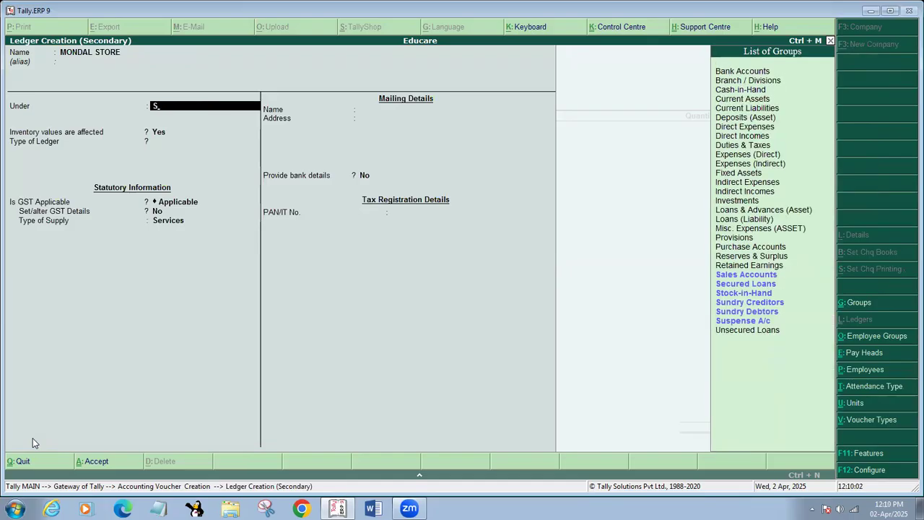
text(UN)
key(Down)
key(Return)
key(Return)
key(Return)
key(Return)
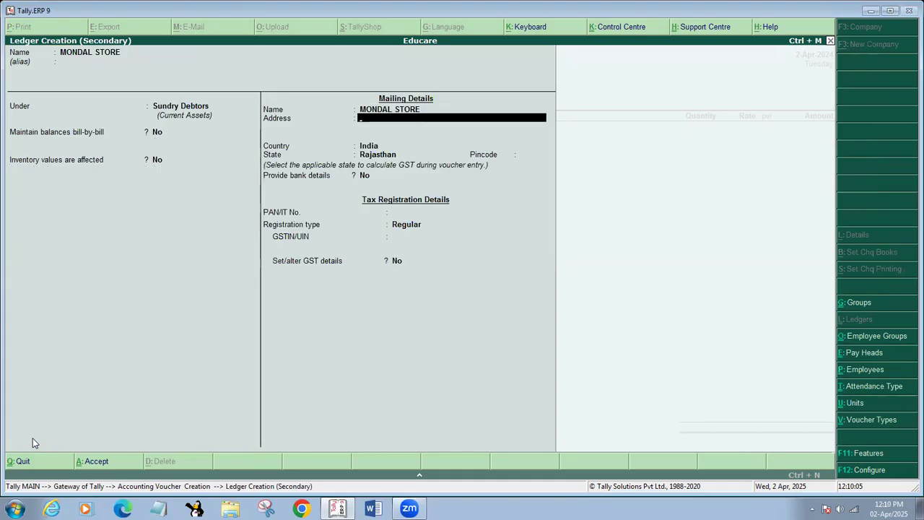
text(HATGACHA,)
text(SOUTH 24 PG)
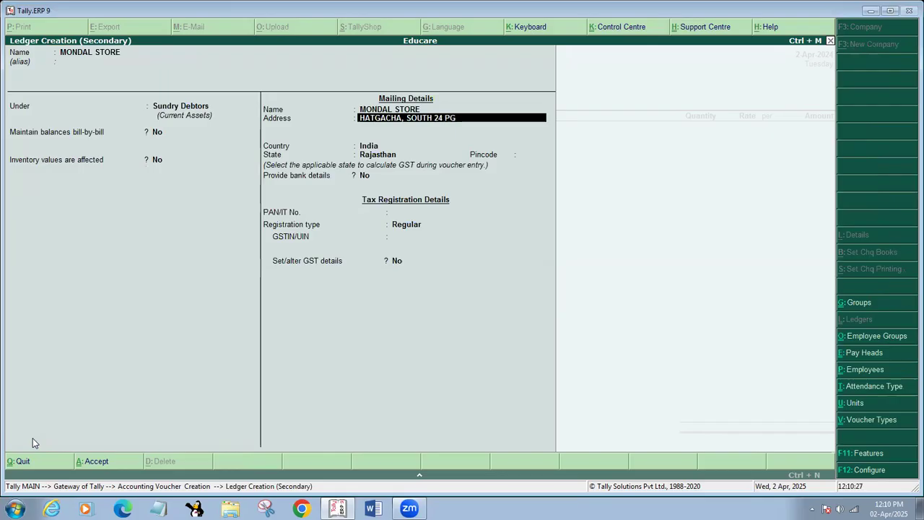
text(S, KLC)
key(Return)
key(Return)
key(Return)
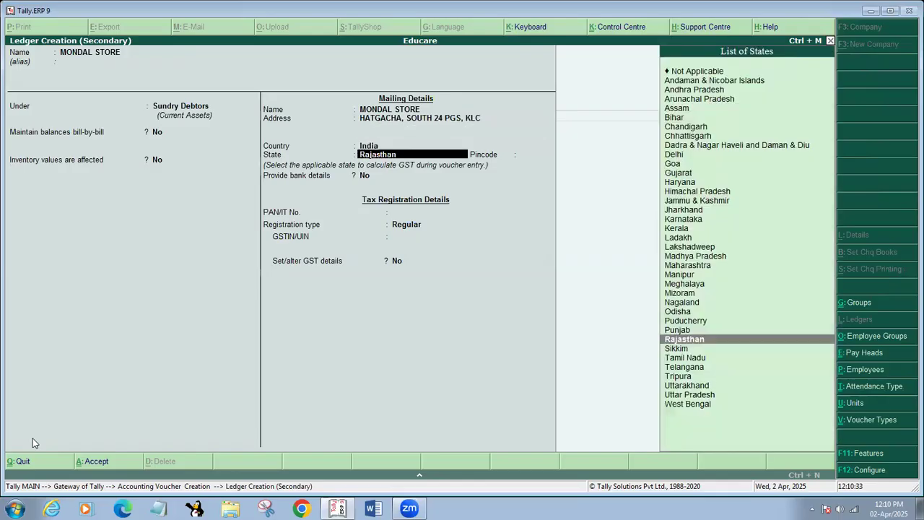
Keep state Rajasthan, enter the pincode, PAN and GSTIN with Regular registration, and save the ledger
key(Return)
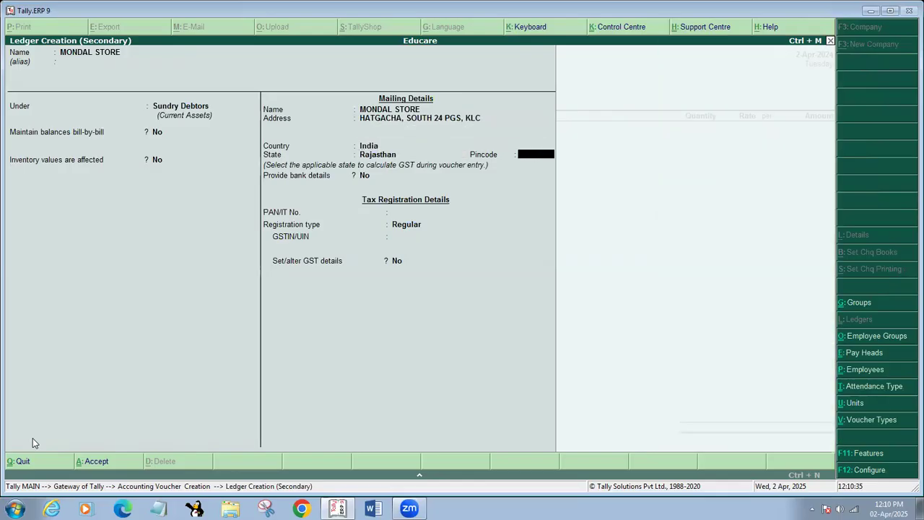
text(700059)
key(Return)
key(Return)
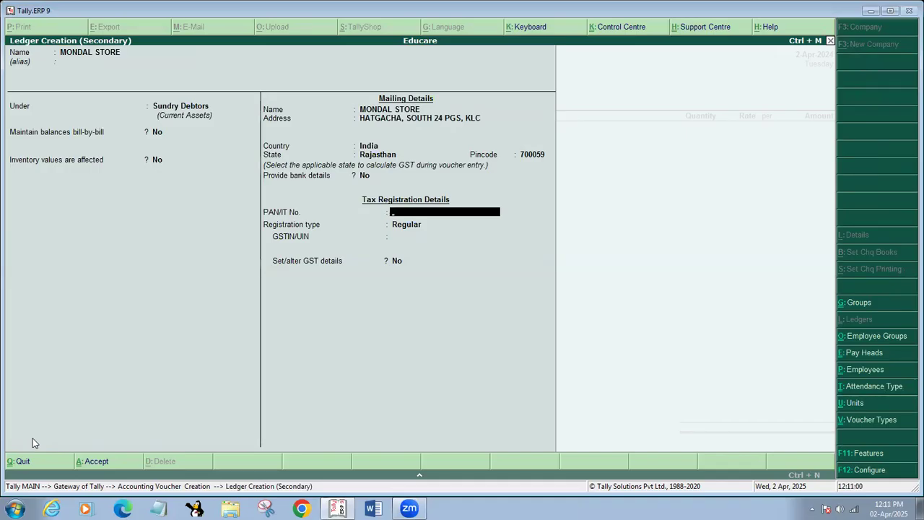
text(PANID1234P)
key(Return)
key(Return)
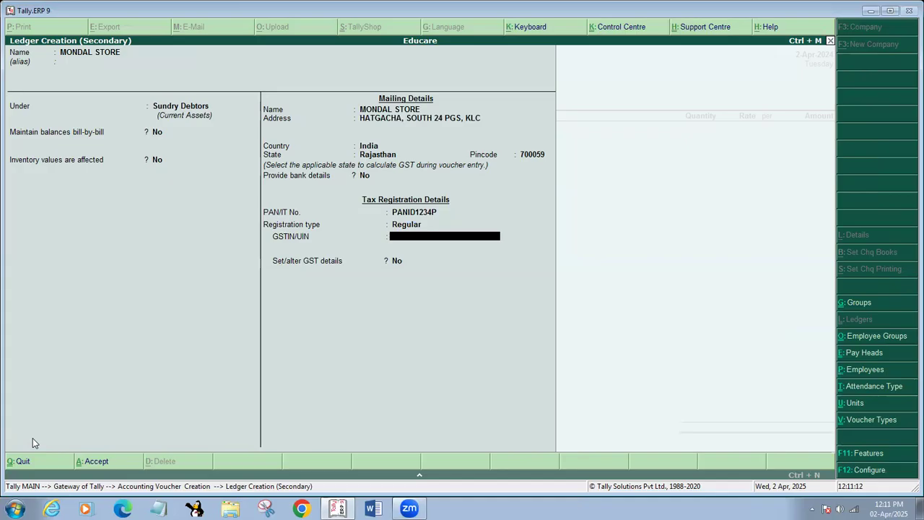
text(08PANID1234P1ZX)
key(Return)
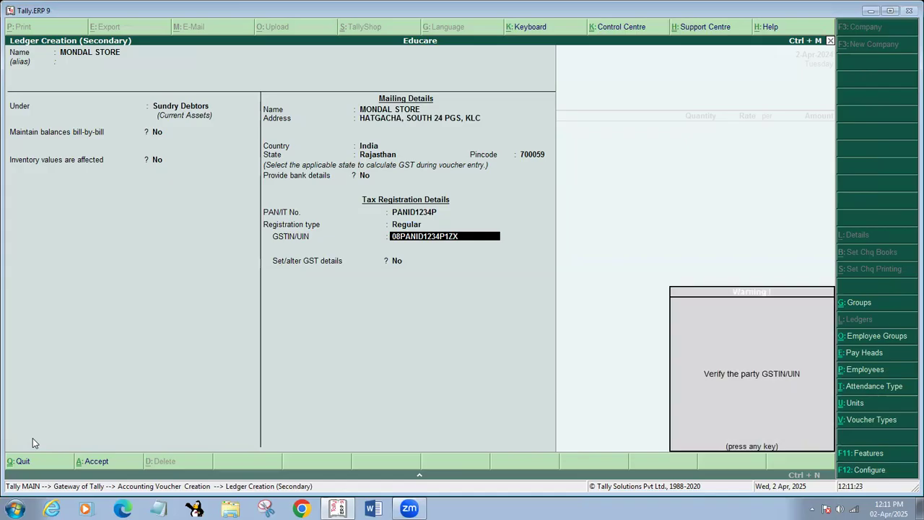
key(Return)
key(Return)
key(Return)
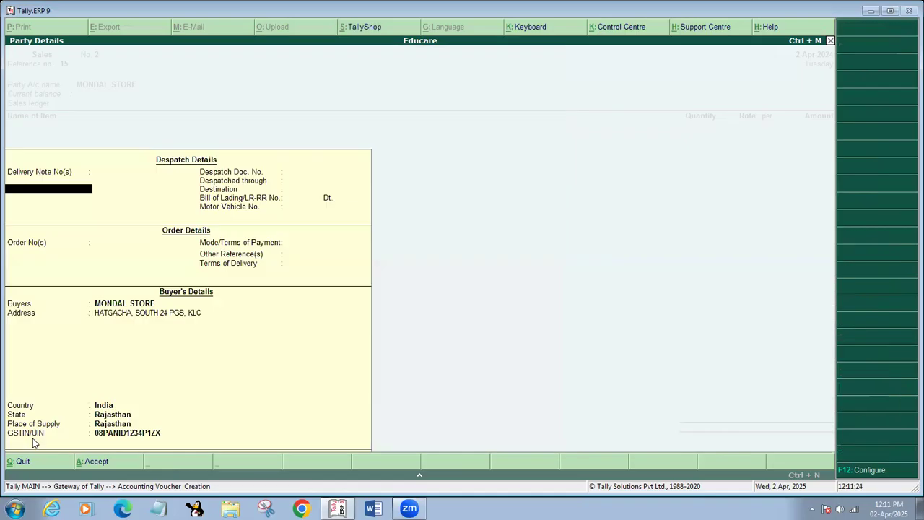
key(Return)
key(Return)
key(Return)
key(Return)
key(Return)
key(Return)
key(Return)
key(Return)
key(Return)
key(Return)
key(Return)
key(Return)
key(Return)
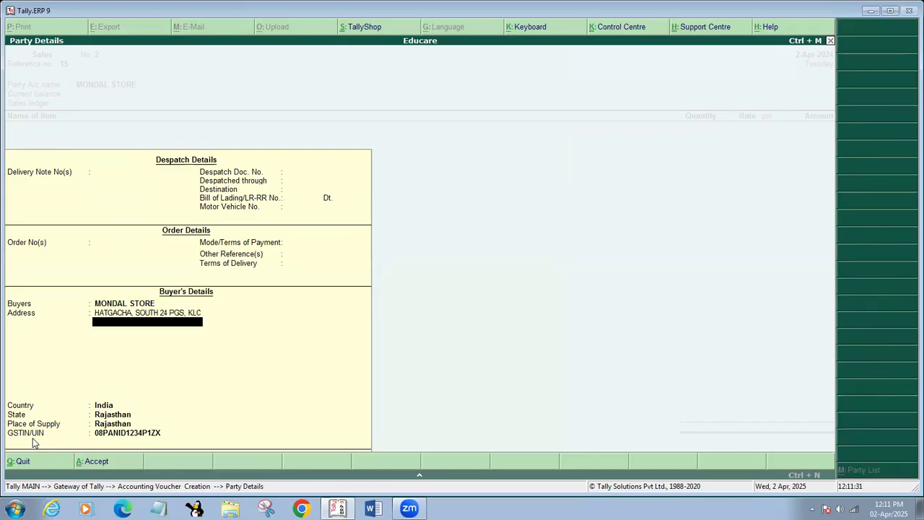
Accept the buyer's details and create a SALE GST ledger under Sales Accounts, Type of Ledger Not Applicable
text(100)
key(Return)
key(Return)
key(Return)
key(Return)
key(Return)
key(Return)
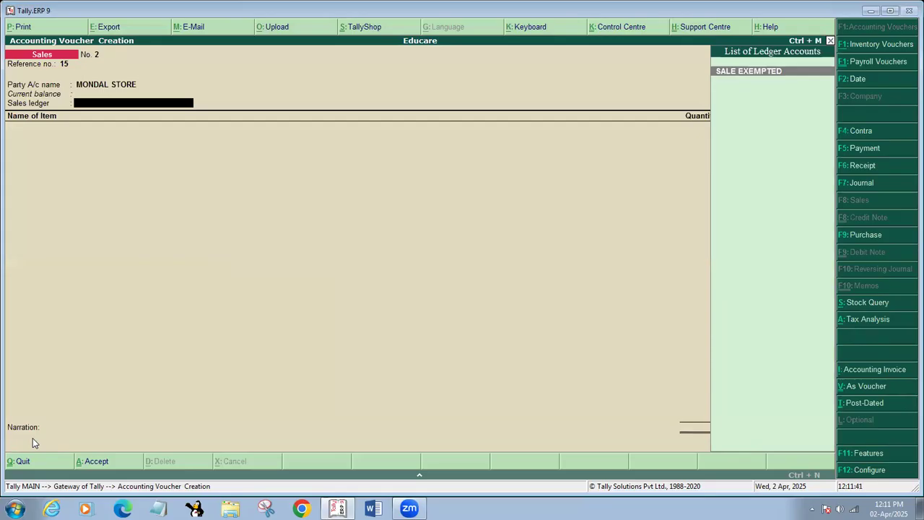
key(alt+c)
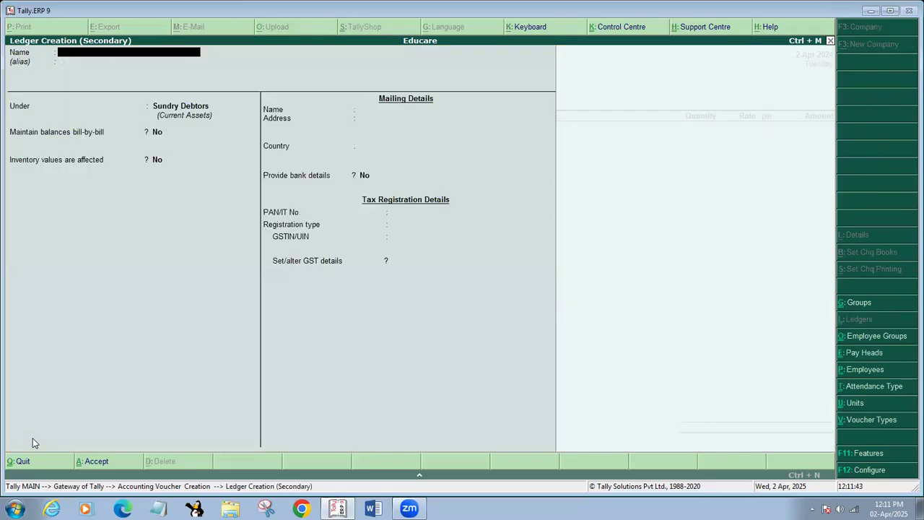
text(SALE GST)
key(Return)
key(Return)
text(SA)
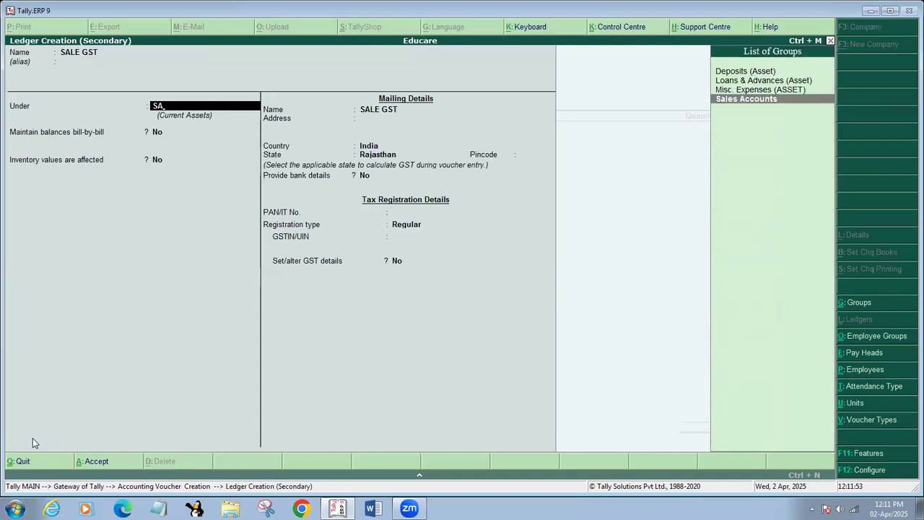
key(Return)
key(Return)
key(Return)
key(Return)
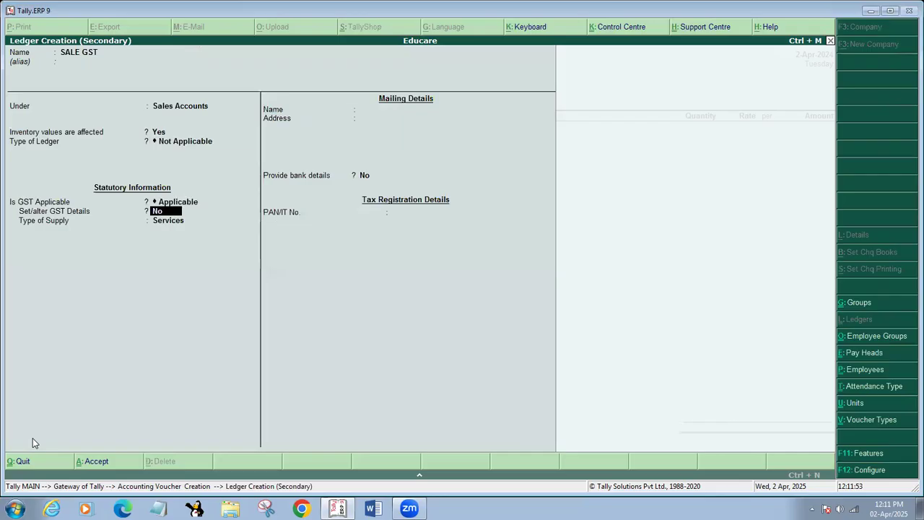
key(Up)
key(Return)
key(Return)
key(Return)
key(Return)
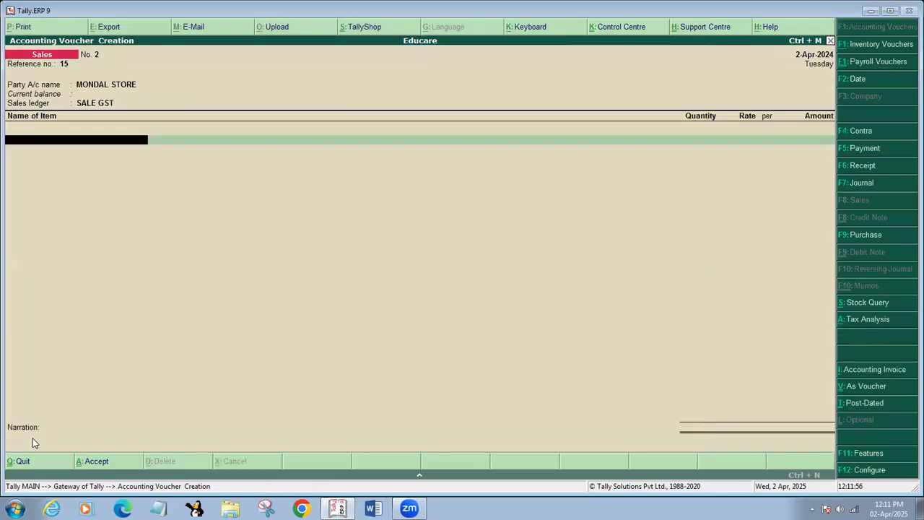
Enter VIVO V11 PRO as 1 PCS at 27,000.00 per PCS, amounting to 27,000.00
text(V)
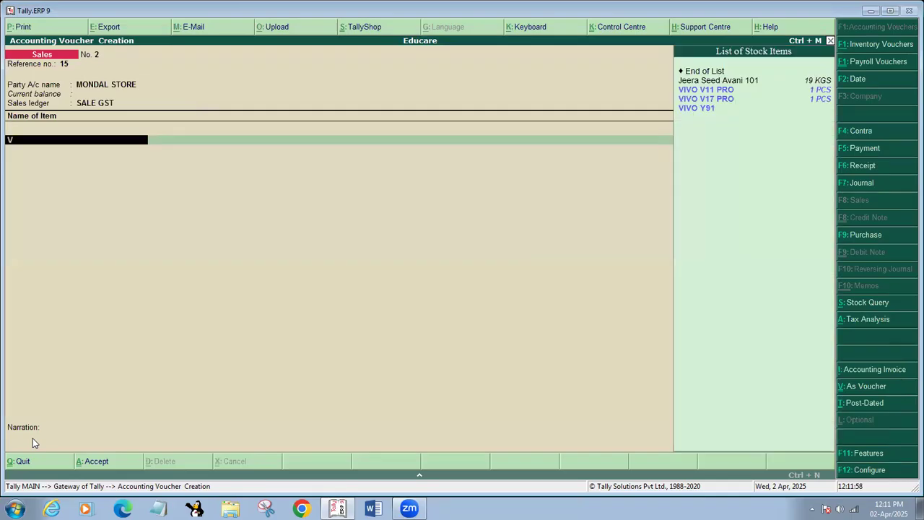
key(Down)
key(Return)
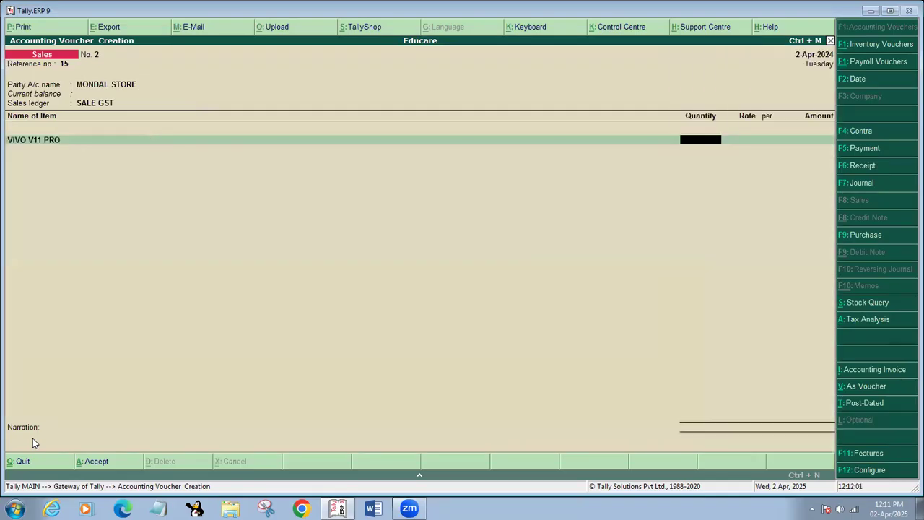
text(1)
key(Return)
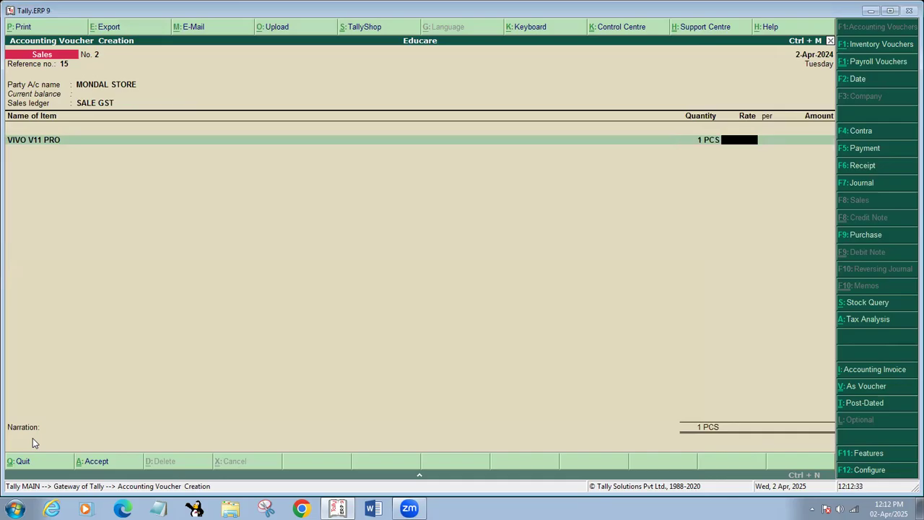
text(27000)
key(Return)
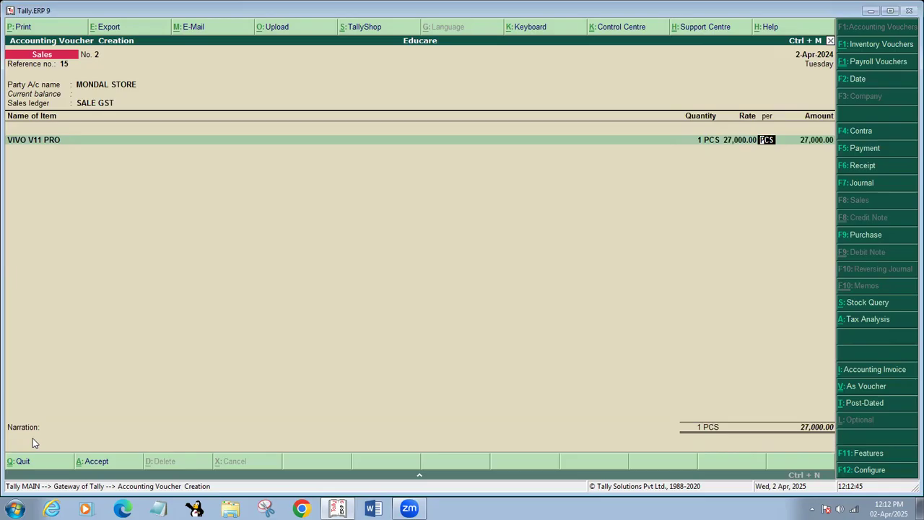
key(Return)
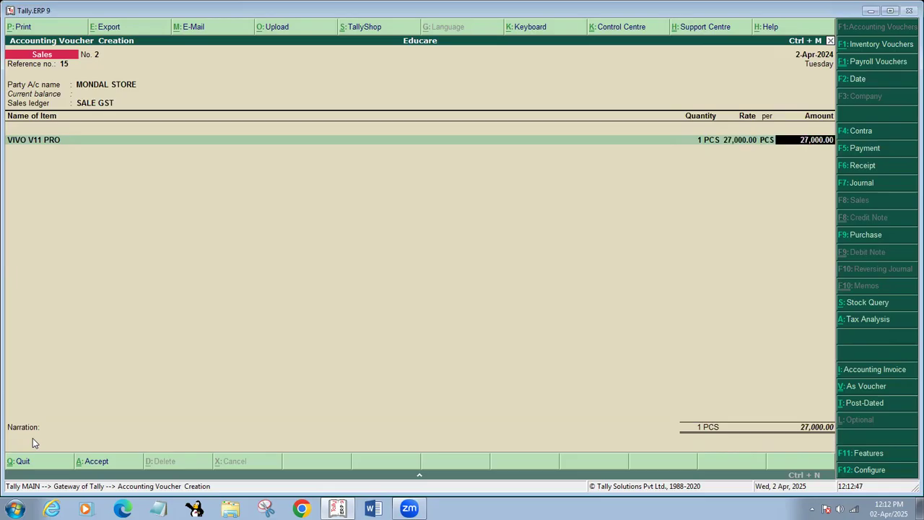
key(Return)
key(Return)
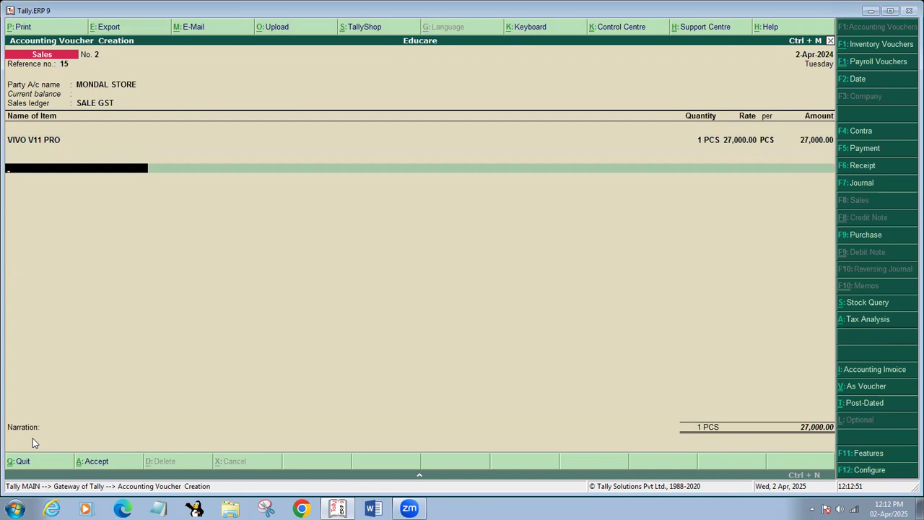
Add SGST and CGST tax lines of 1,620.00 each, making the voucher total 30,240.00
text(S)
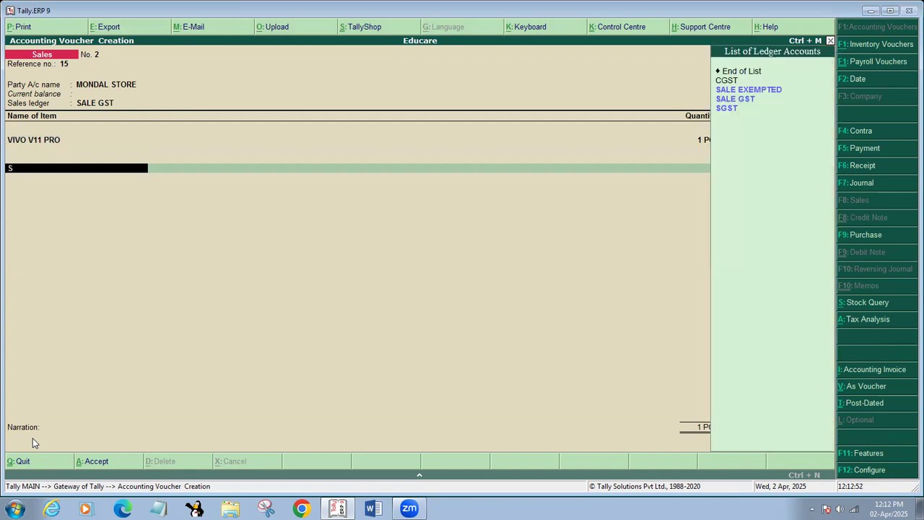
text(G)
key(Return)
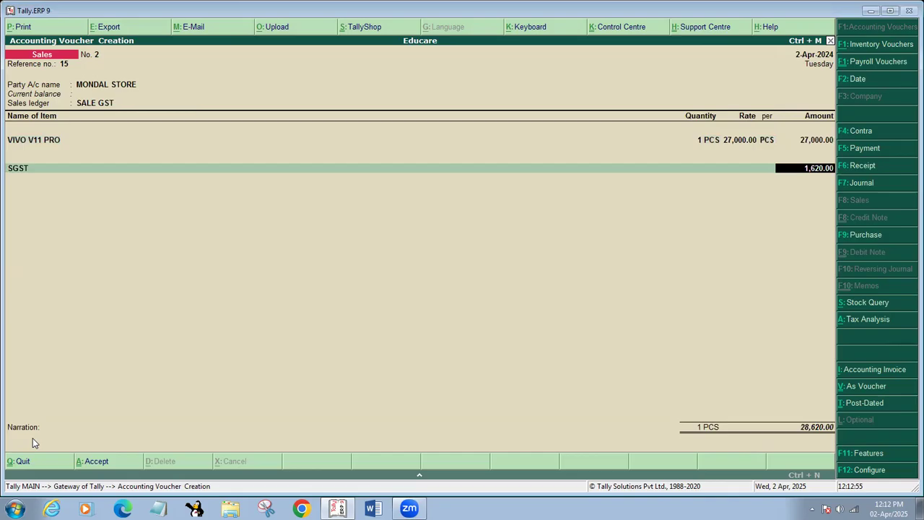
key(Return)
text(C)
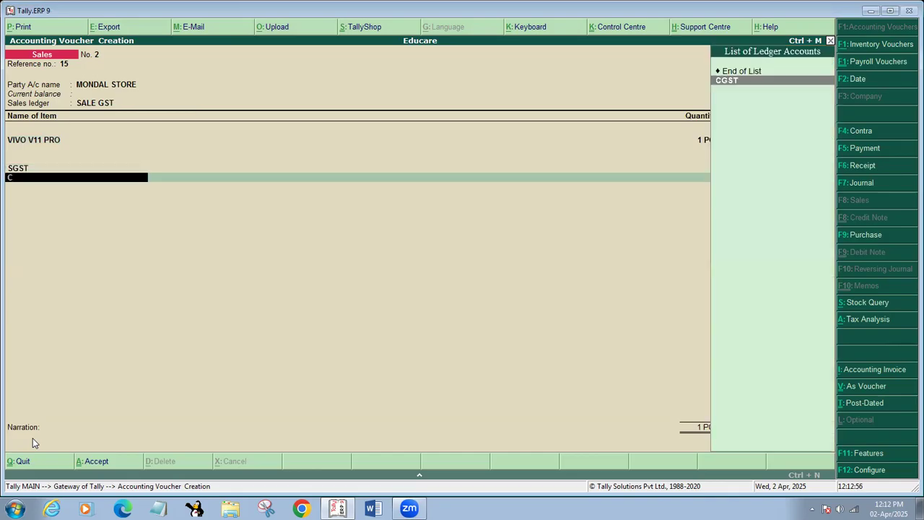
key(Return)
key(Return)
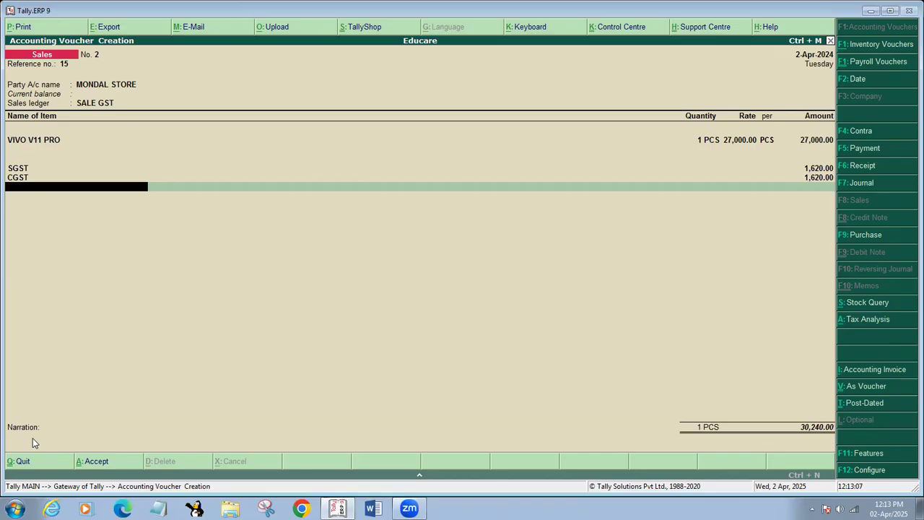
key(Return)
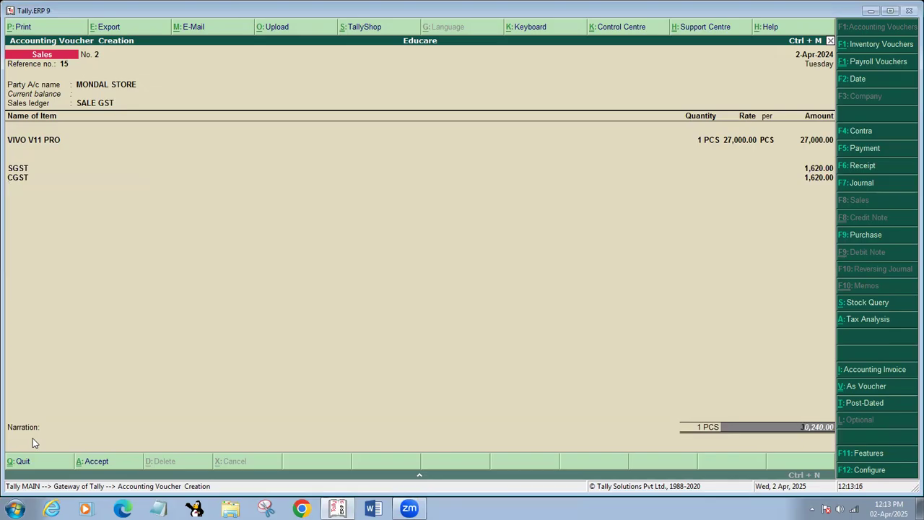
click(734, 147)
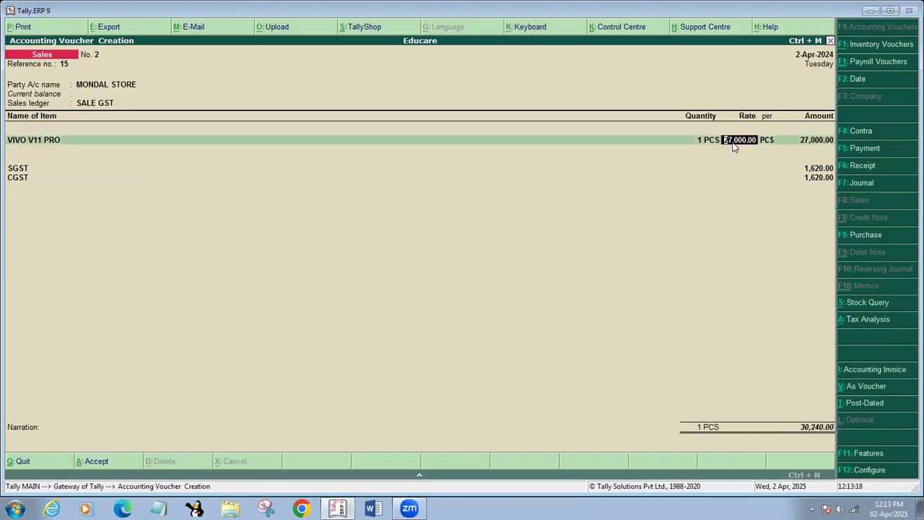
Set the VIVO V11 PRO rate to 25,000, add narration 'FULL PAID', and save the voucher
text(25000)
key(Return)
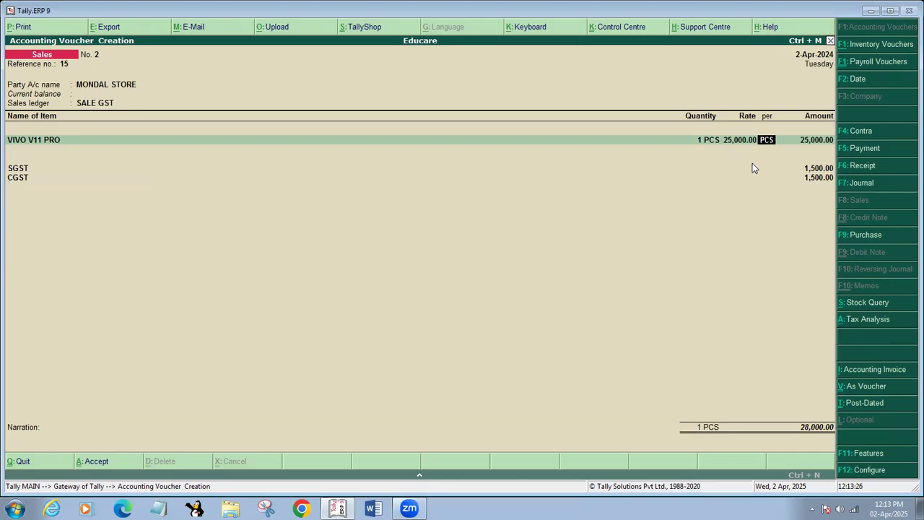
key(Return)
key(Return)
key(Return)
key(Return)
key(Return)
key(Return)
key(Return)
key(Return)
key(Return)
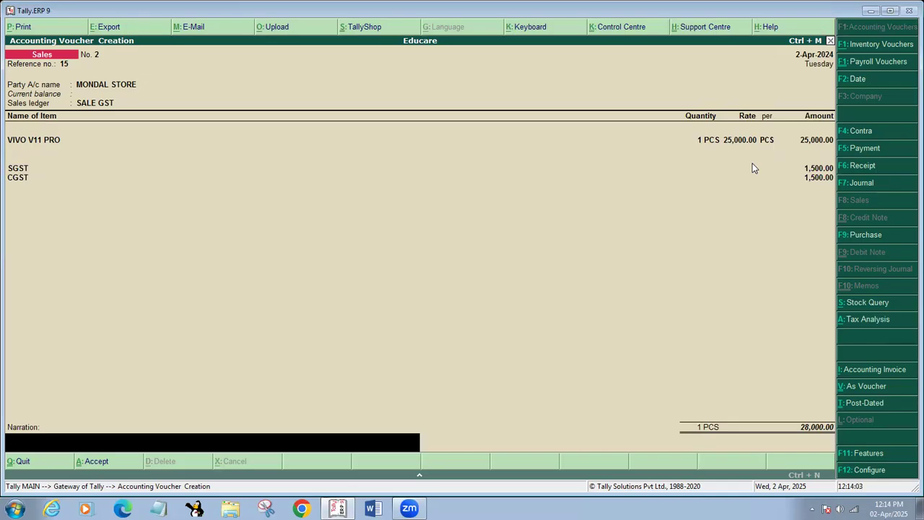
text(FULL PAID)
key(Return)
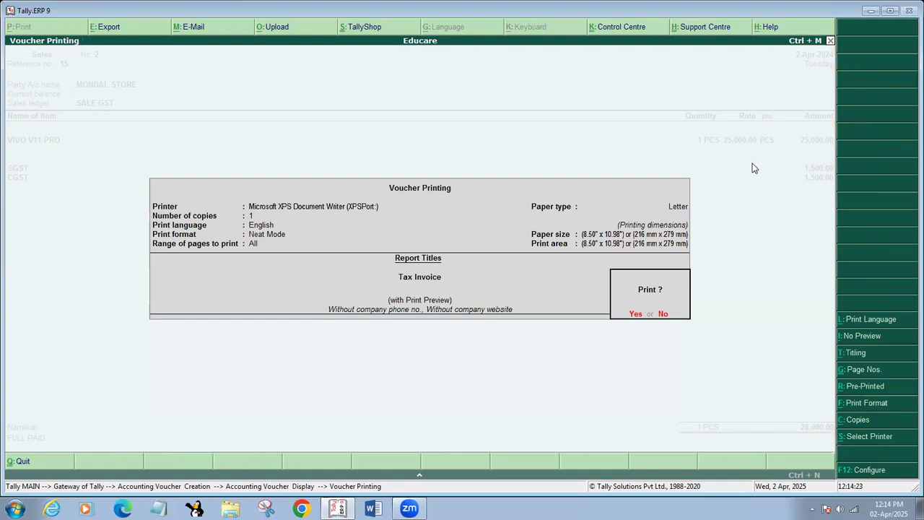
Keep Neat Mode as the print format and open the invoice configuration, then leave it unsaved
key(alt+f)
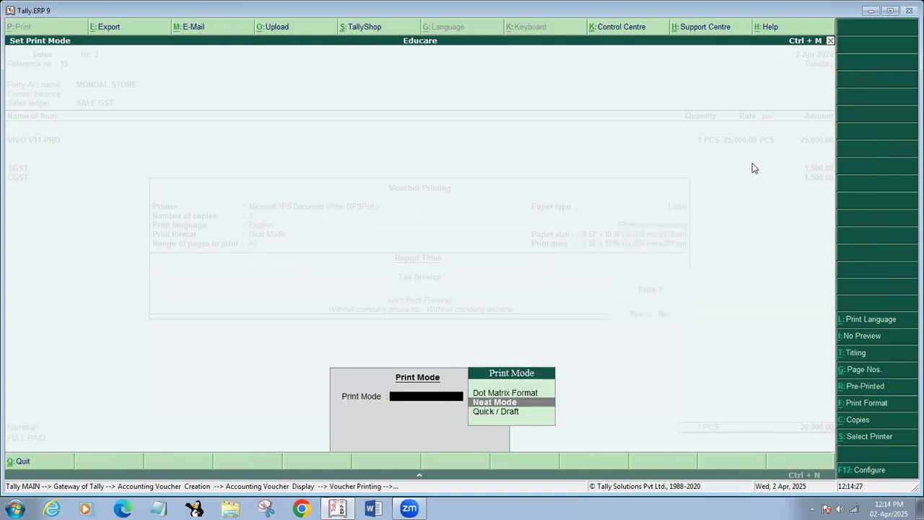
key(Return)
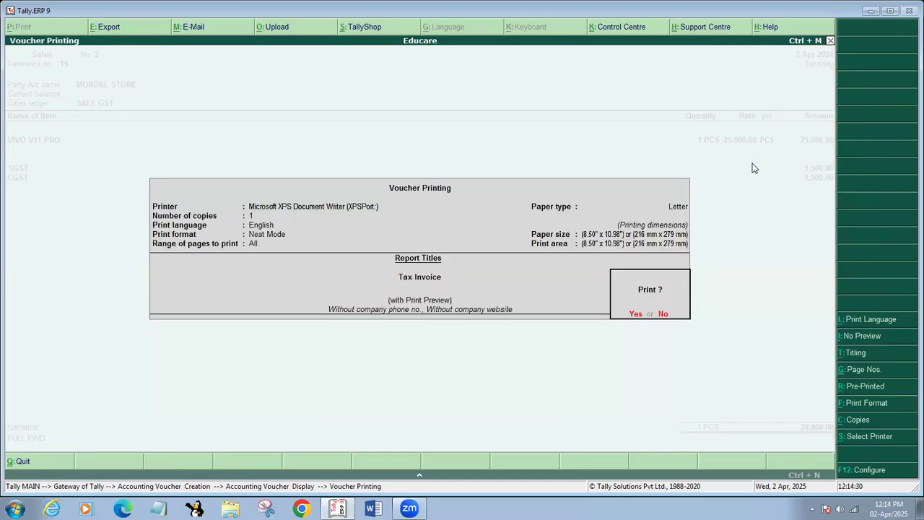
key(F12)
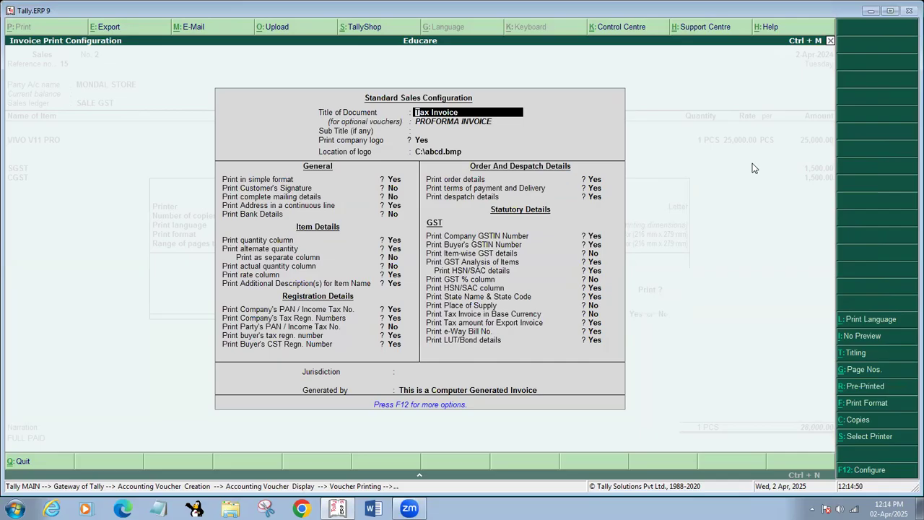
key(BackSpace)
key(ctrl+a)
Reconfirm Neat Mode and reopen the Standard Sales Configuration for the Tax Invoice
key(alt+f)
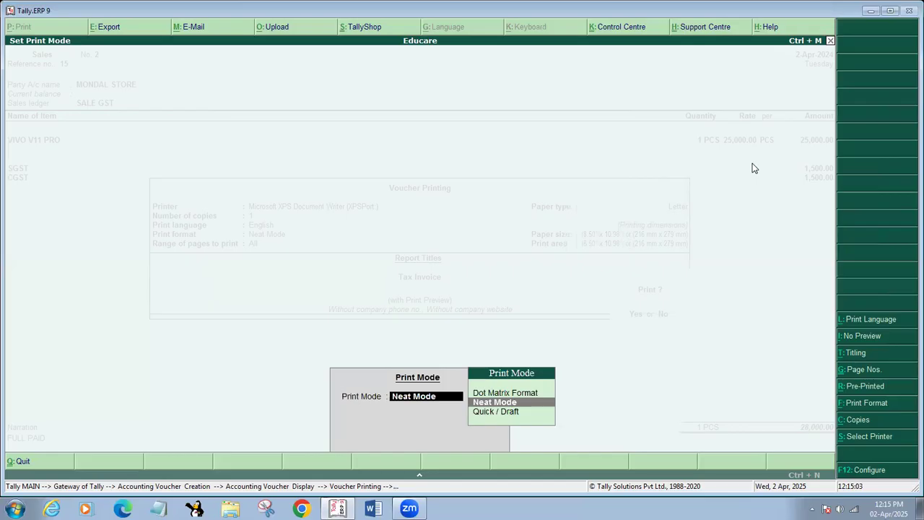
key(BackSpace)
key(Return)
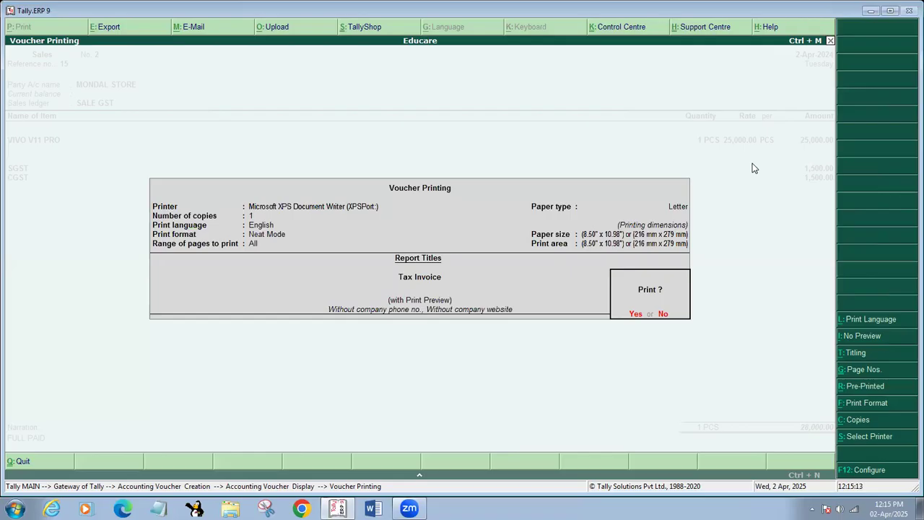
key(F12)
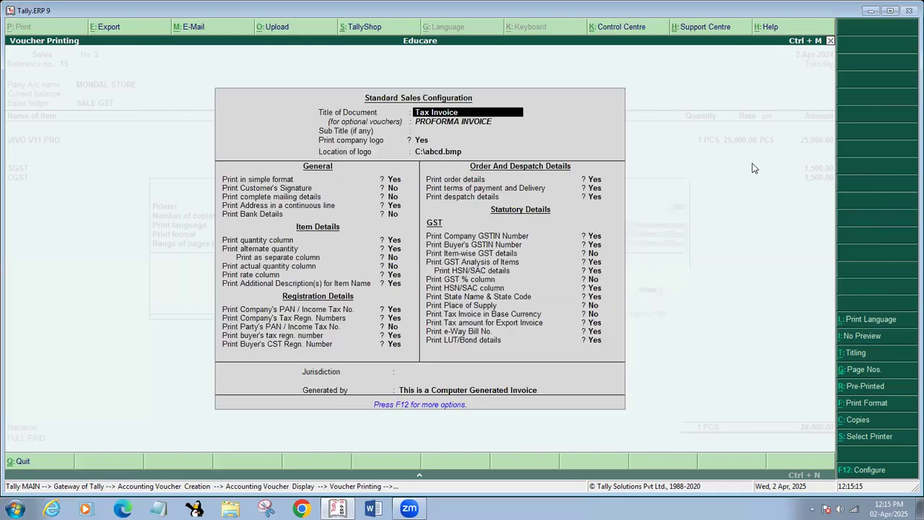
Set 'Print in simple format' to No and accept the Standard Sales Configuration
key(Return)
key(Return)
key(Return)
key(Return)
key(Return)
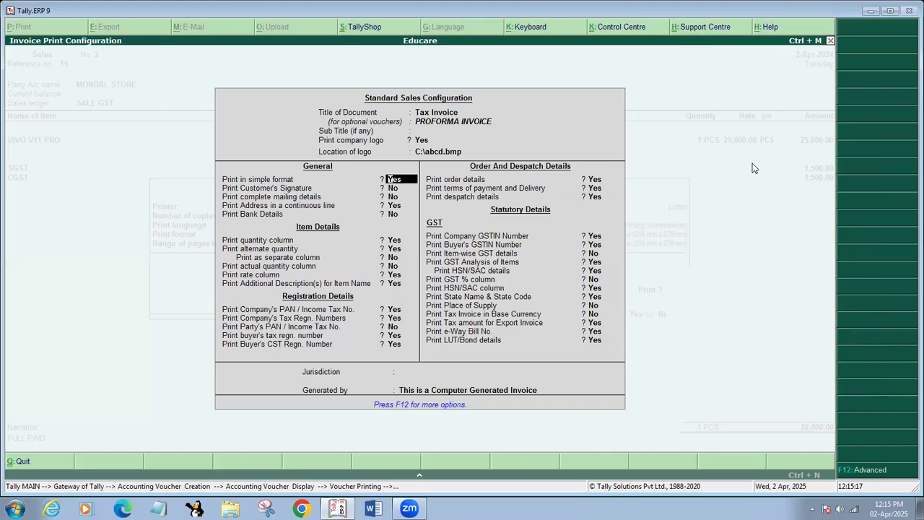
text(No)
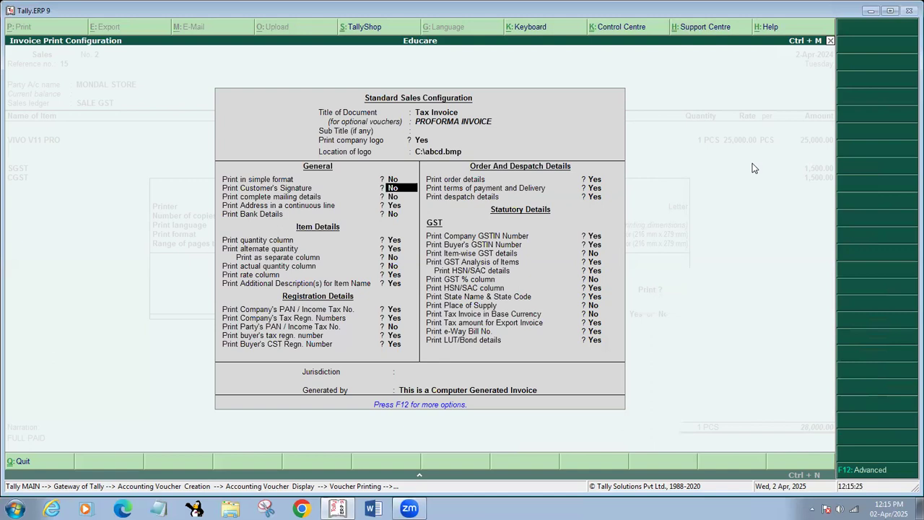
key(Down)
key(Down)
key(Down)
key(Down)
key(Down)
key(Down)
key(Down)
key(Down)
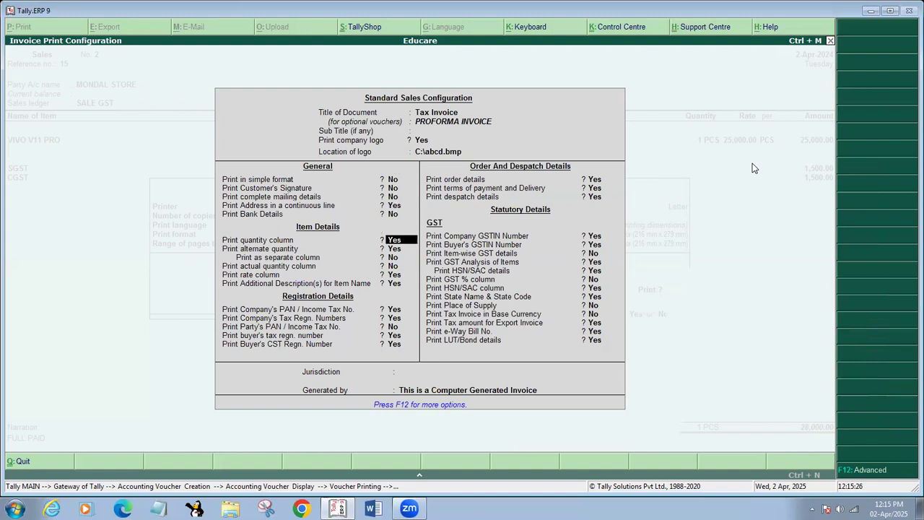
key(Down)
key(Down)
key(Down)
key(Down)
key(Down)
key(Down)
key(Down)
key(Down)
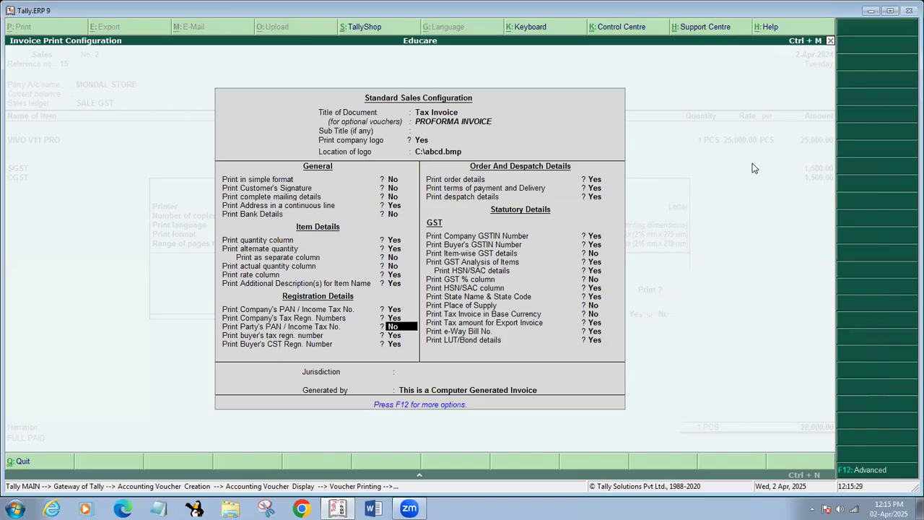
key(Down)
key(Down)
key(Down)
key(Down)
key(Down)
key(Down)
key(Down)
key(Down)
key(Down)
key(Down)
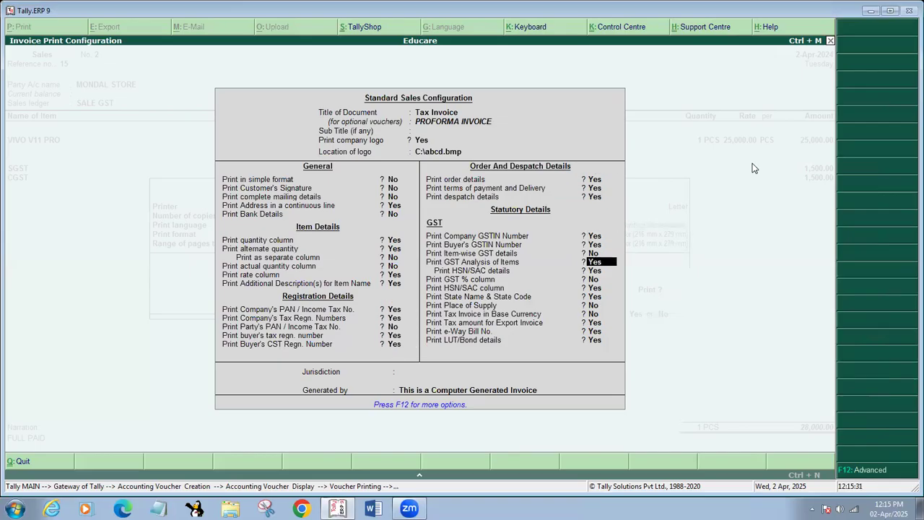
key(Down)
key(Down)
key(Down)
key(Down)
key(Down)
key(Down)
key(Return)
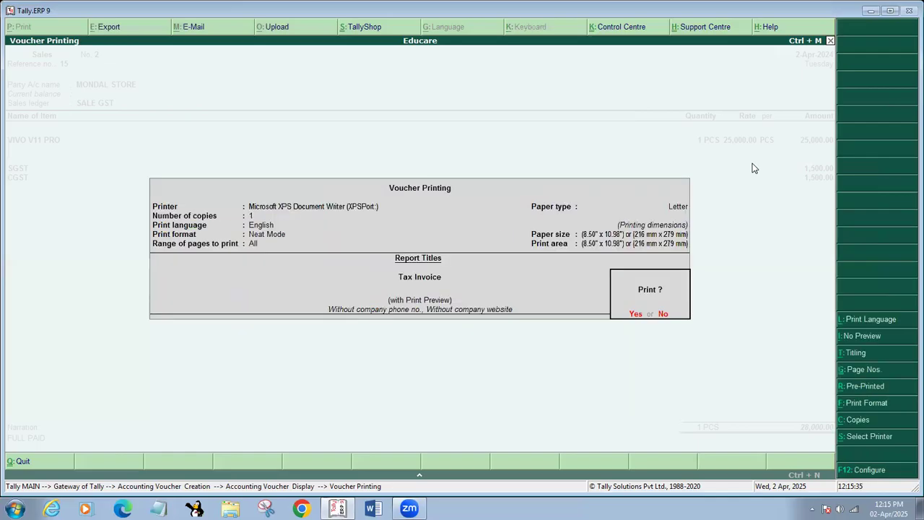
Preview voucher 2's Tax Invoice for MONDAL STORE and magnify the screen to 200%
key(Return)
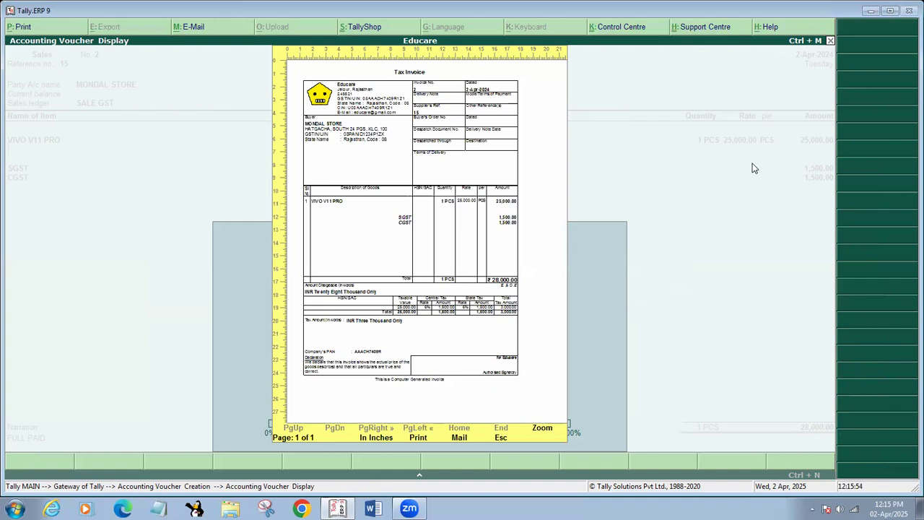
key(super+plus)
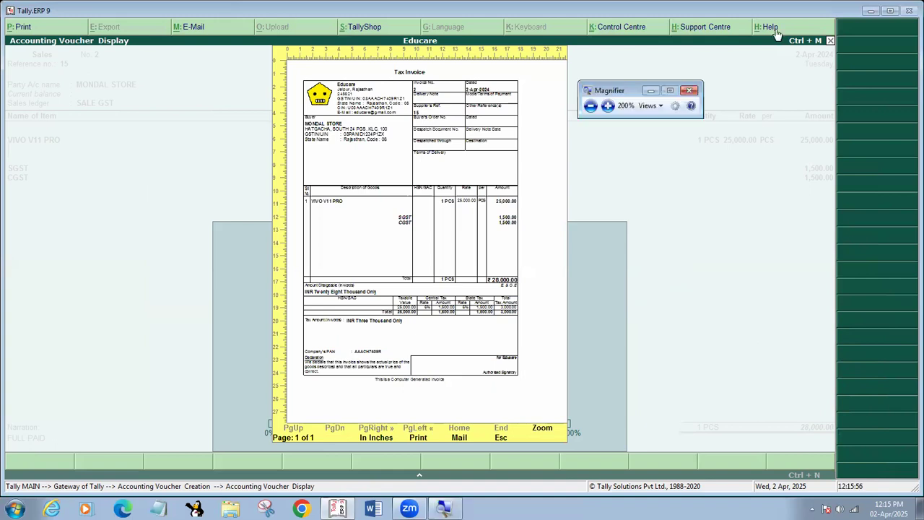
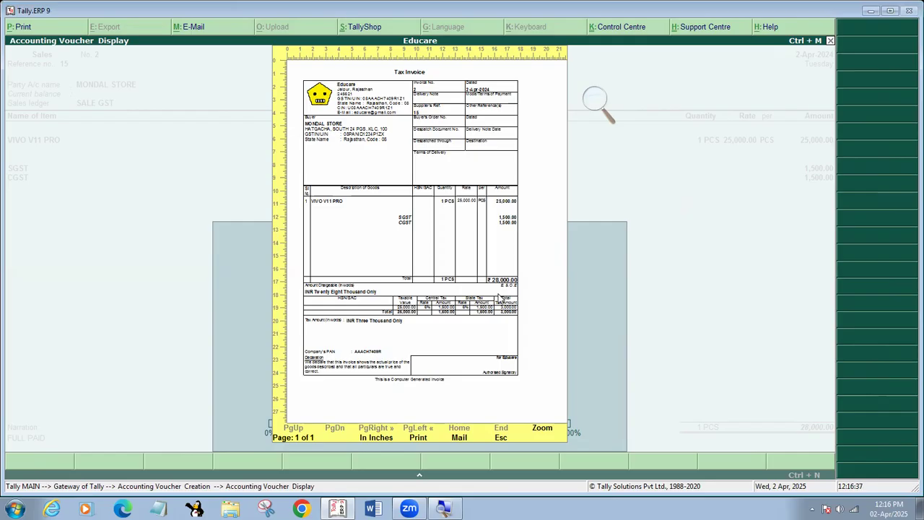
Close the Magnifier and print the tax invoice preview to the XPS Document Writer
click(603, 108)
click(692, 89)
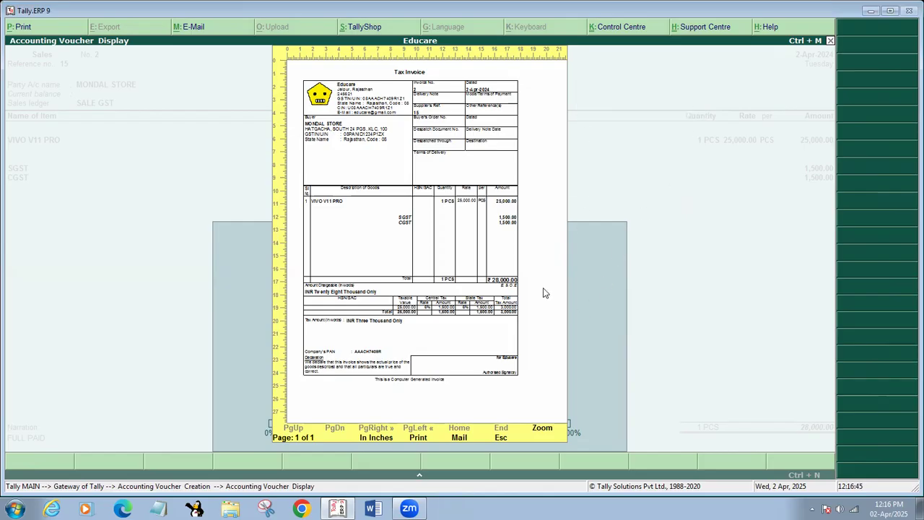
click(423, 438)
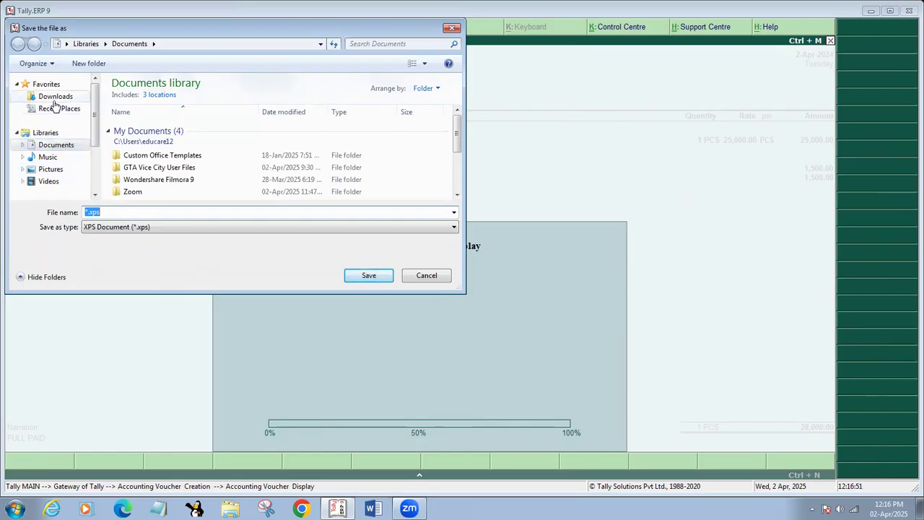
Save the invoice as BILL1 in the Documents library, then show the desktop
drag(95, 136, 98, 109)
click(48, 133)
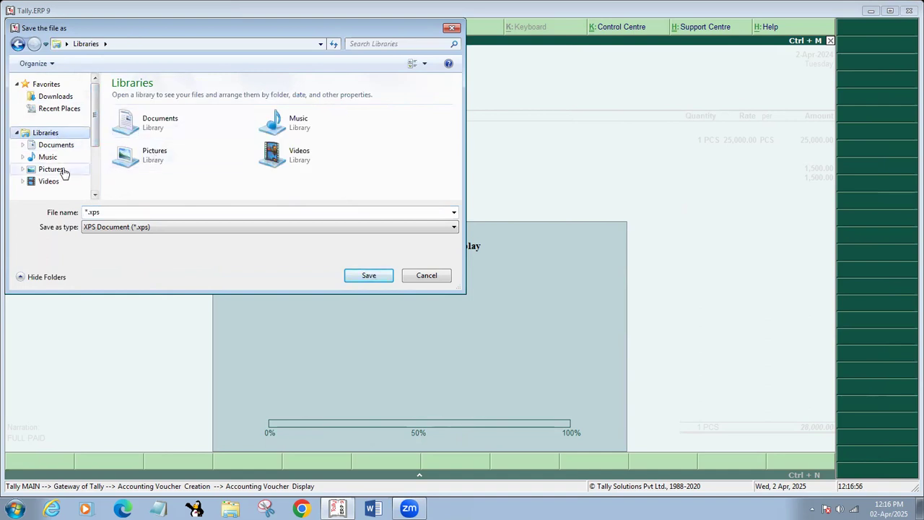
click(63, 146)
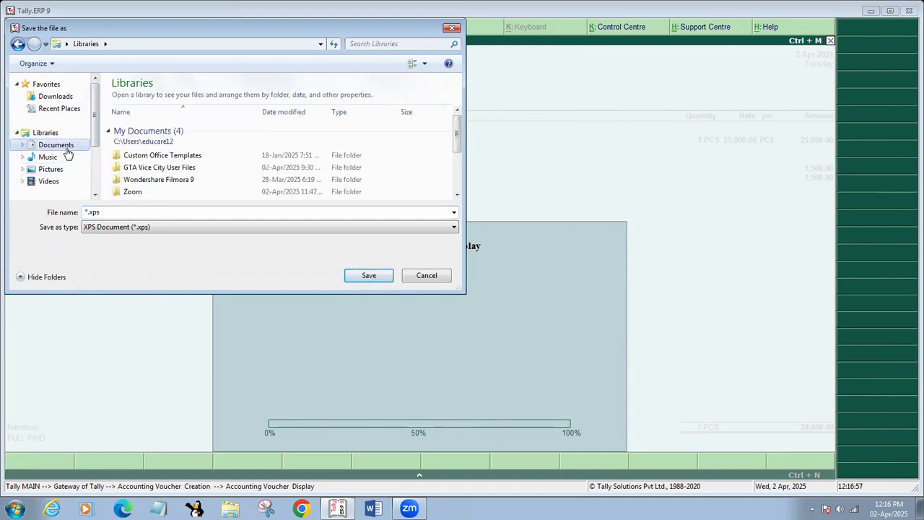
click(118, 228)
click(119, 229)
double_click(121, 213)
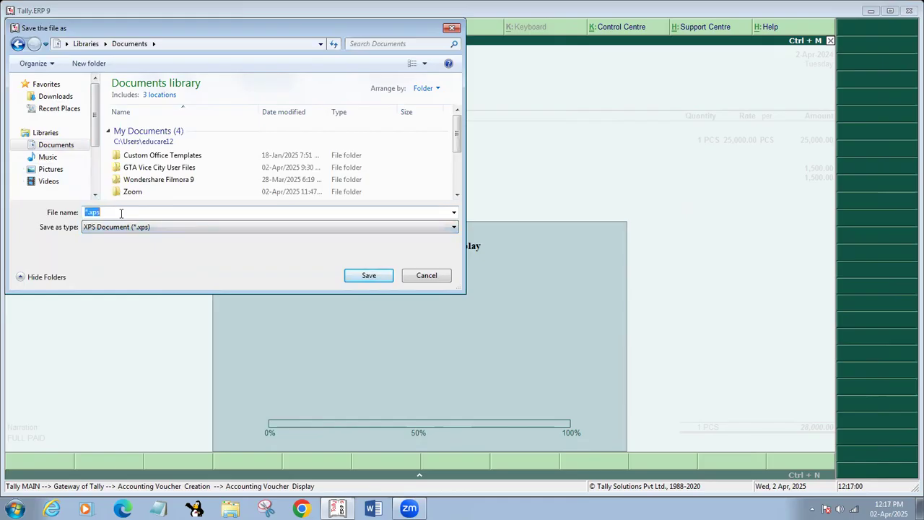
text(BILL1)
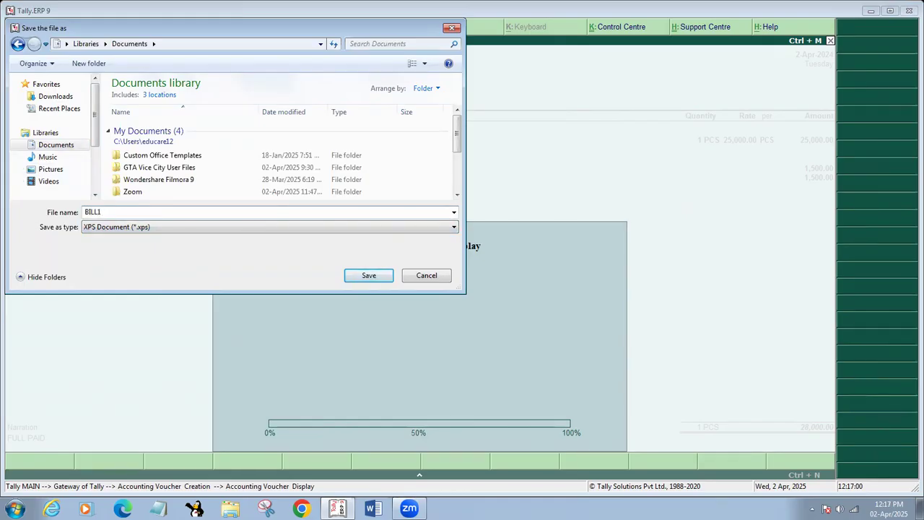
key(Return)
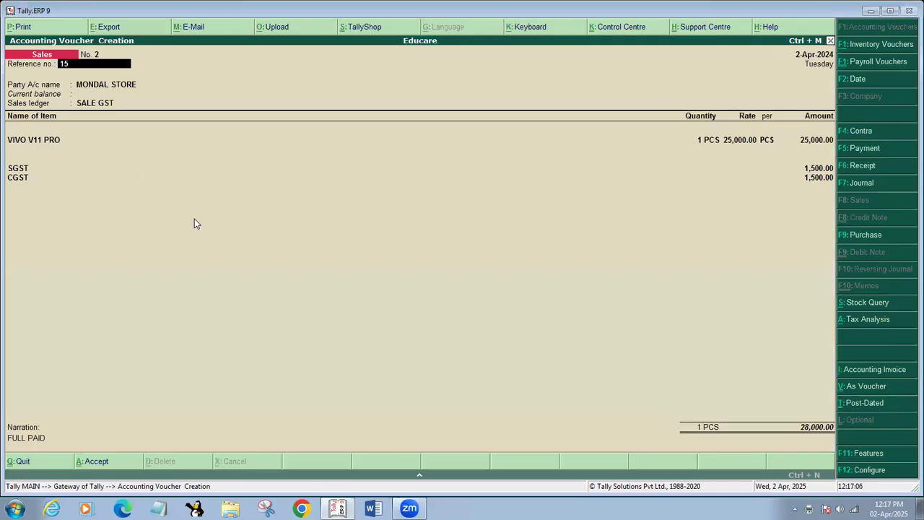
key(super+d)
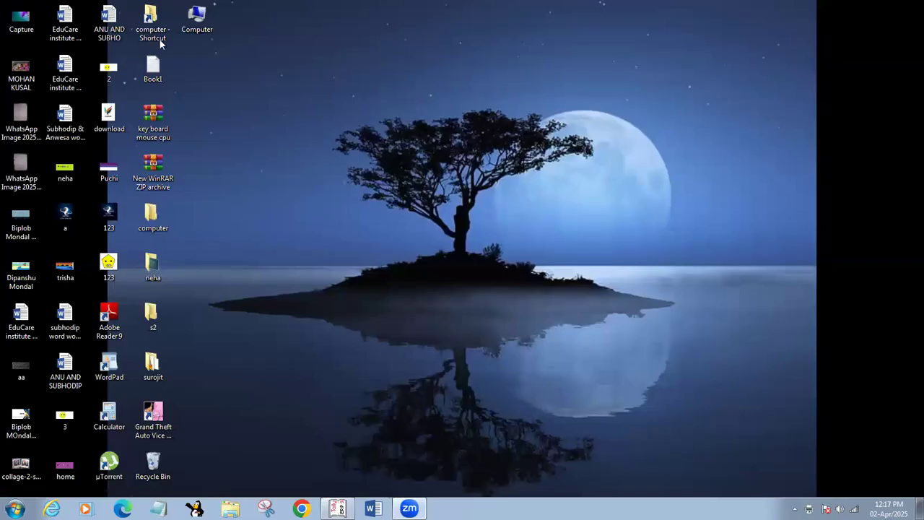
Try opening BILL1.xps from Computer > Documents in Adobe Reader, then close it after the error
double_click(201, 29)
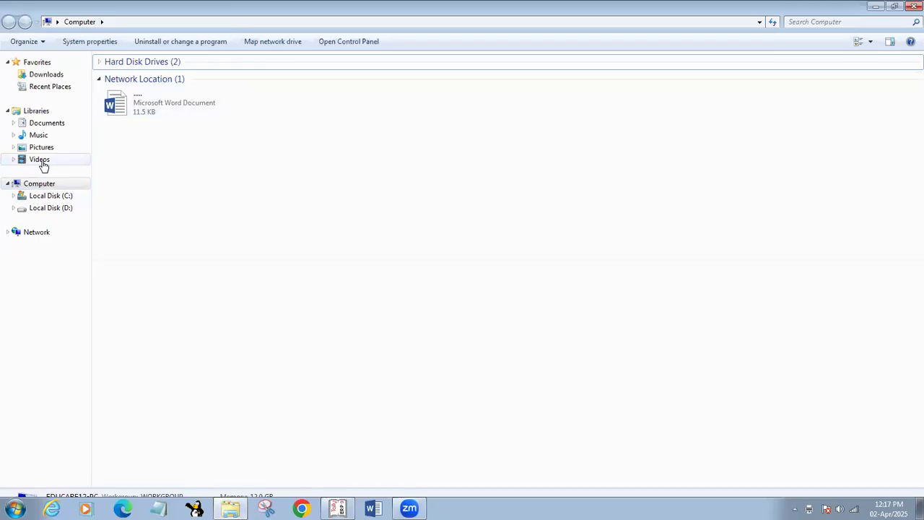
click(48, 124)
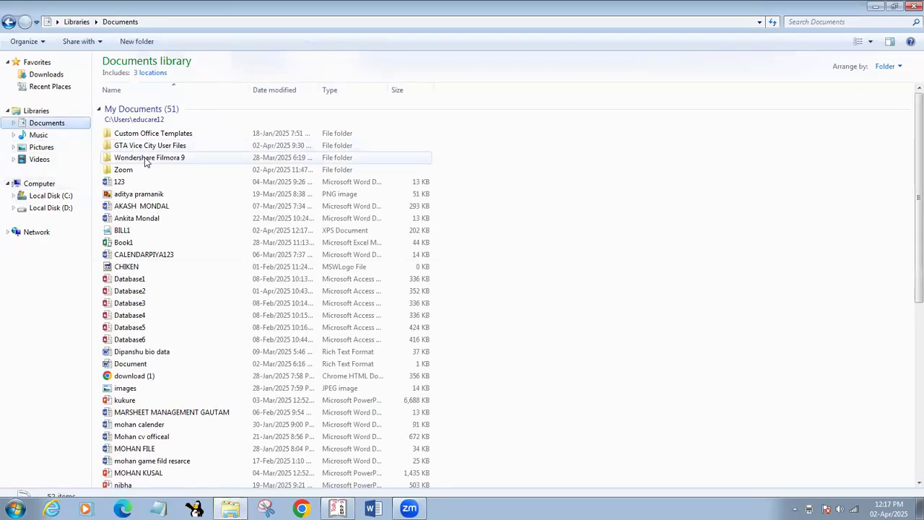
right_click(166, 231)
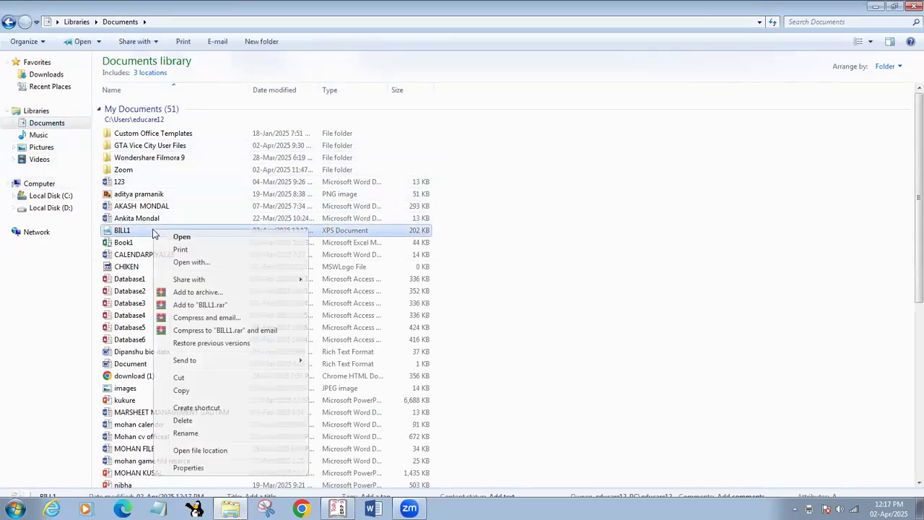
click(200, 263)
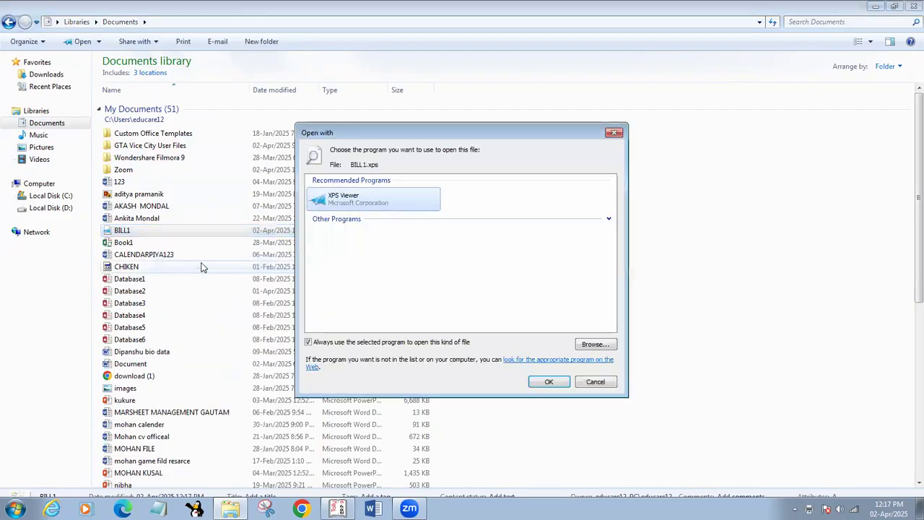
click(402, 219)
click(477, 235)
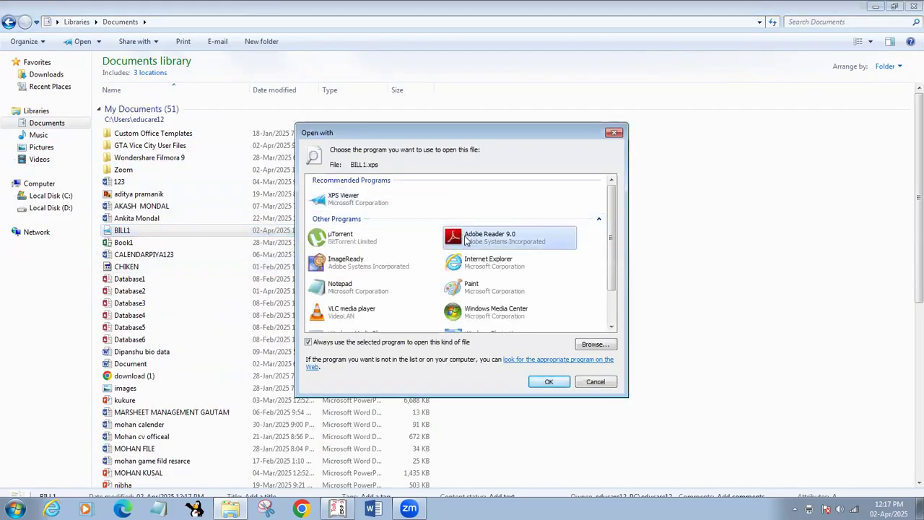
click(563, 384)
click(567, 285)
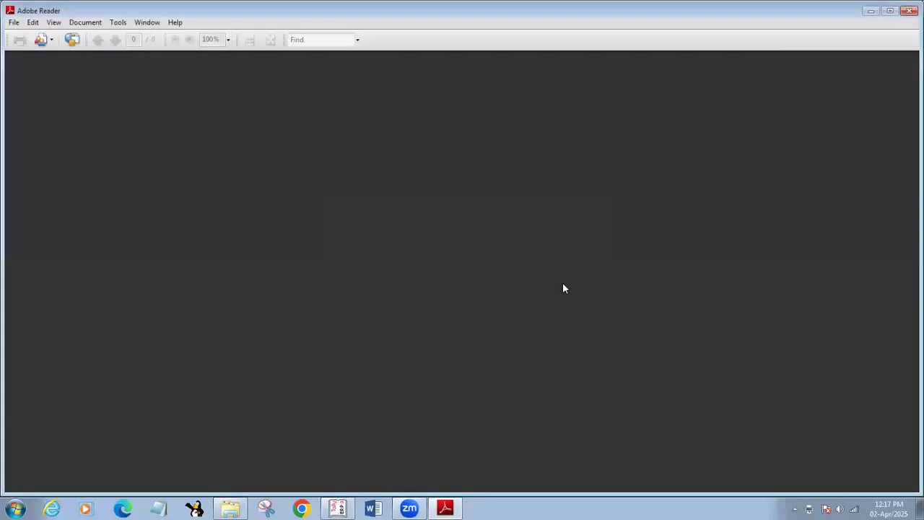
click(909, 8)
Open BILL1.xps with XPS Viewer instead
right_click(201, 233)
mouse_move(205, 248)
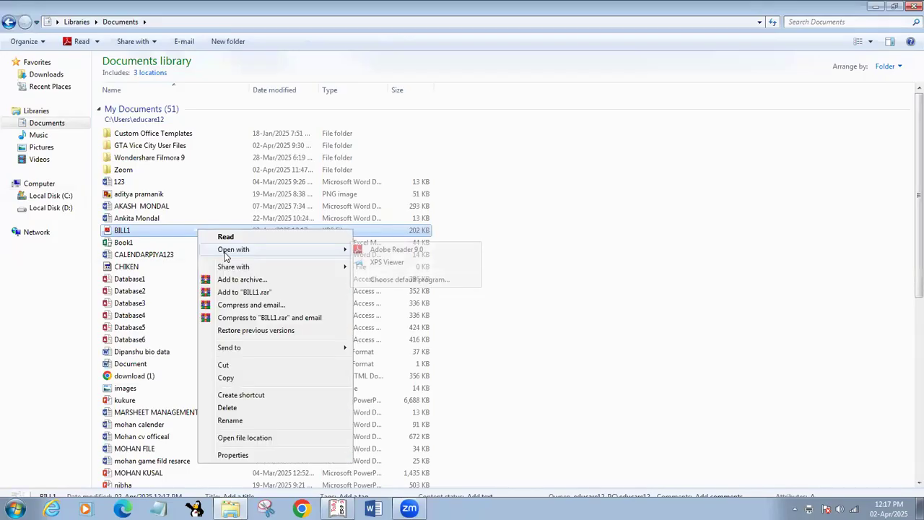
click(383, 263)
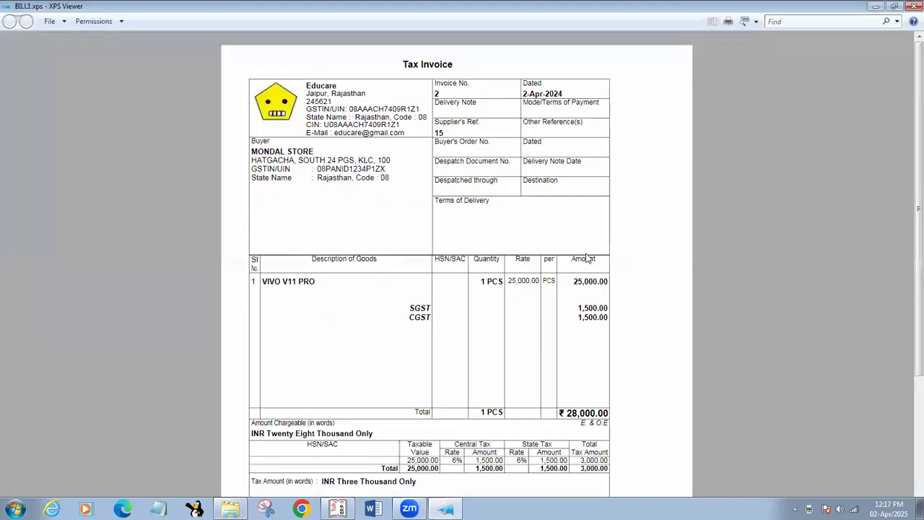
ctrl+scroll(586, 258, up, 5)
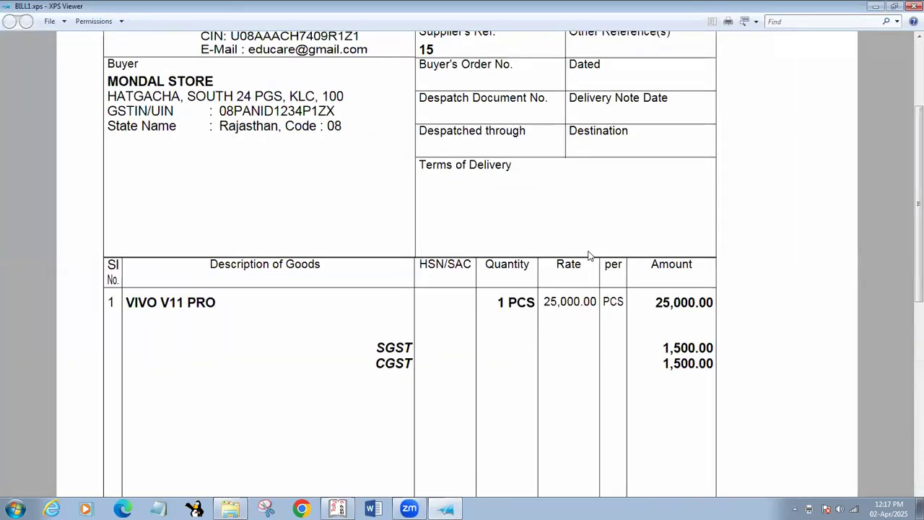
ctrl+scroll(589, 255, up, 1)
ctrl+scroll(576, 285, up, 1)
scroll(576, 285, up, 3)
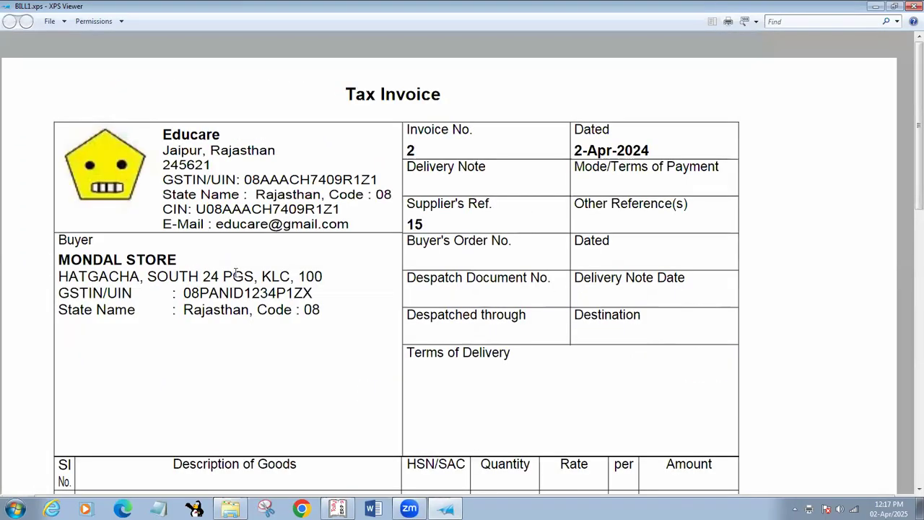
drag(184, 295, 314, 293)
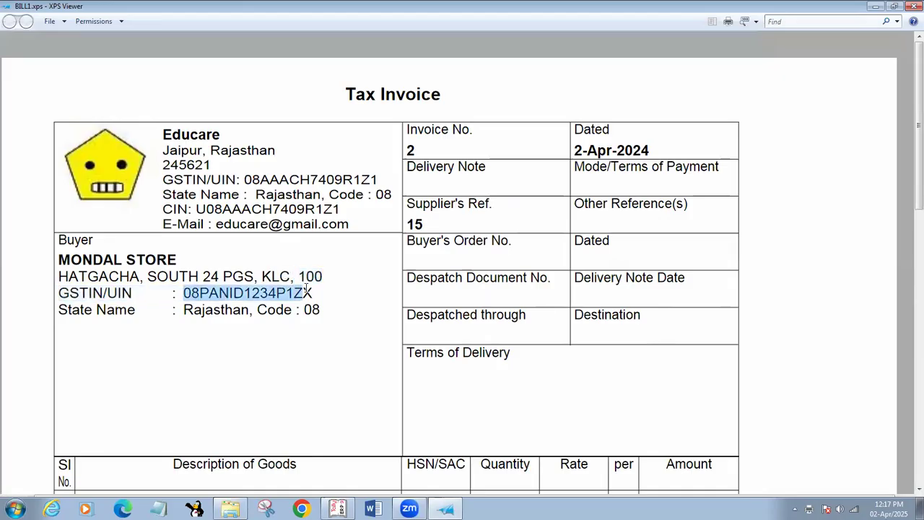
click(315, 290)
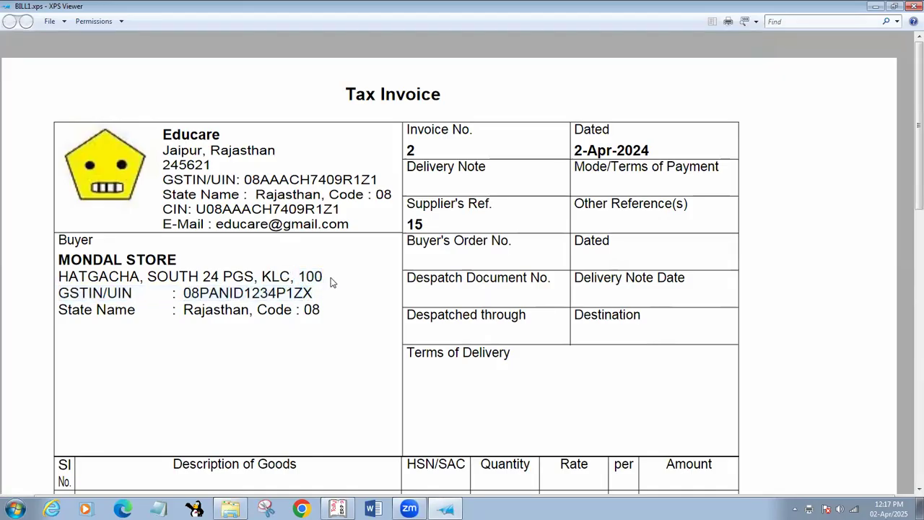
drag(304, 278, 332, 273)
click(320, 306)
scroll(477, 217, down, 1)
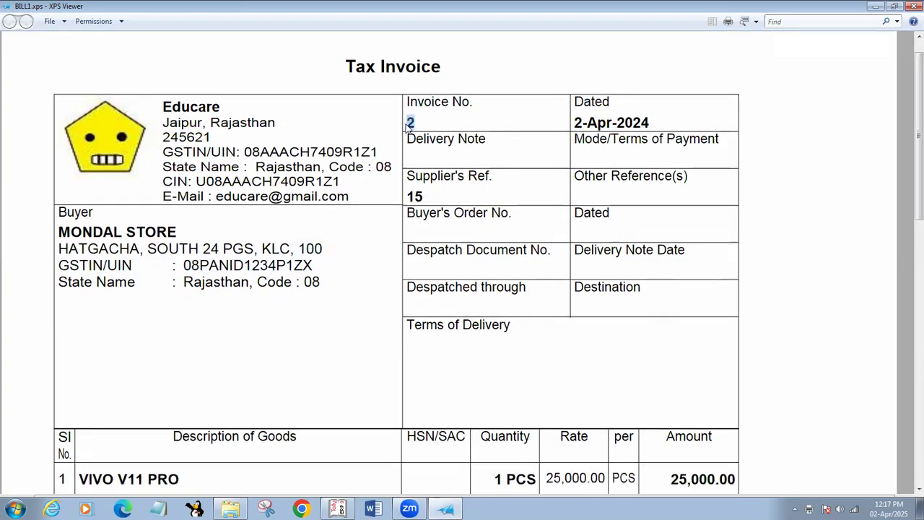
drag(573, 121, 656, 121)
scroll(642, 269, down, 10)
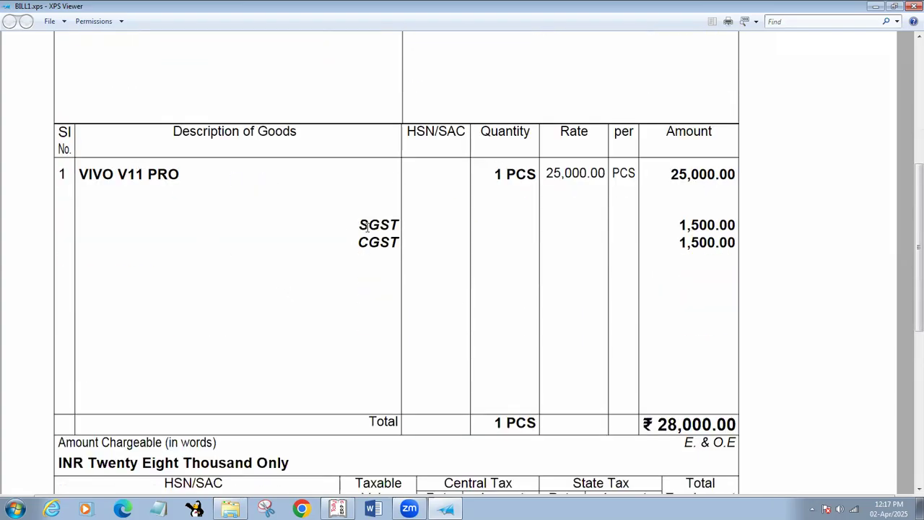
scroll(614, 342, down, 5)
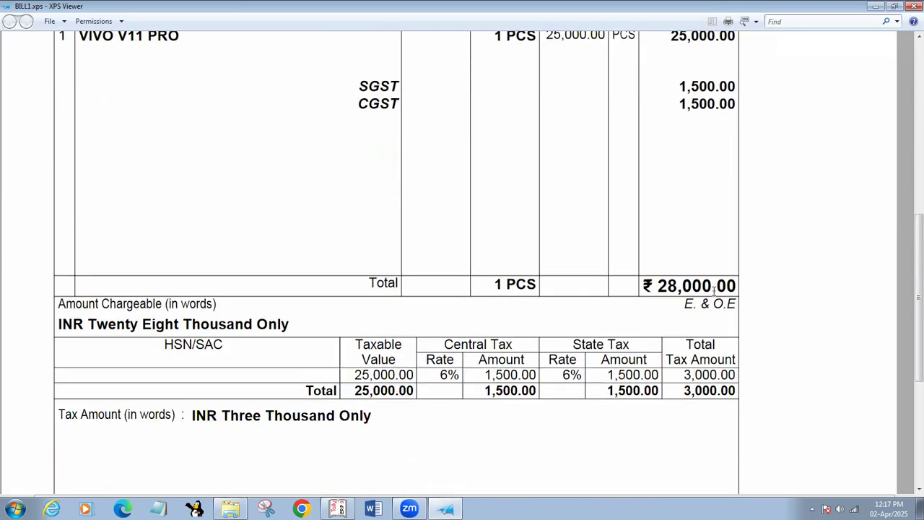
scroll(567, 403, down, 1)
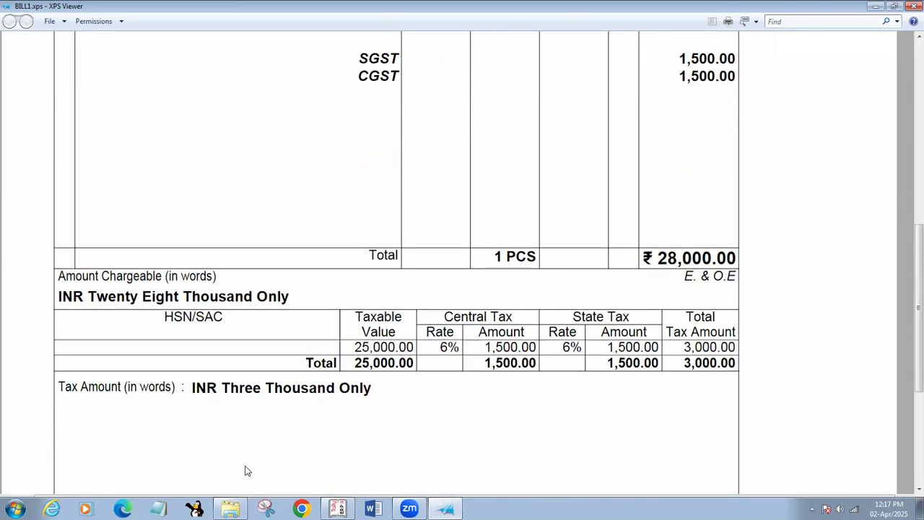
scroll(438, 340, down, 5)
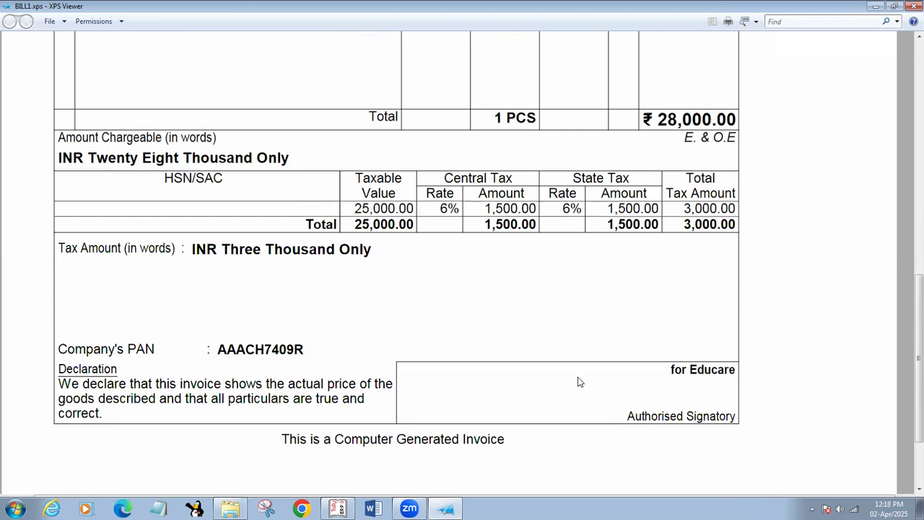
scroll(576, 373, up, 10)
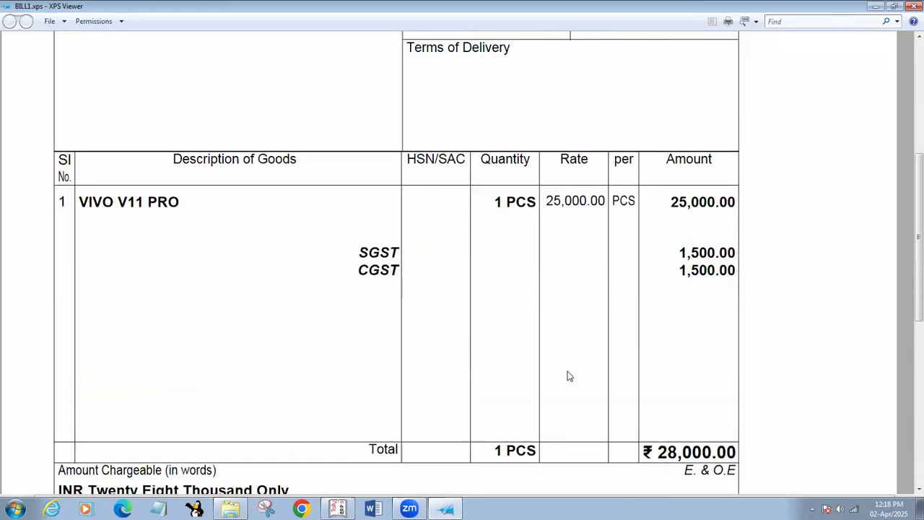
scroll(567, 376, down, 10)
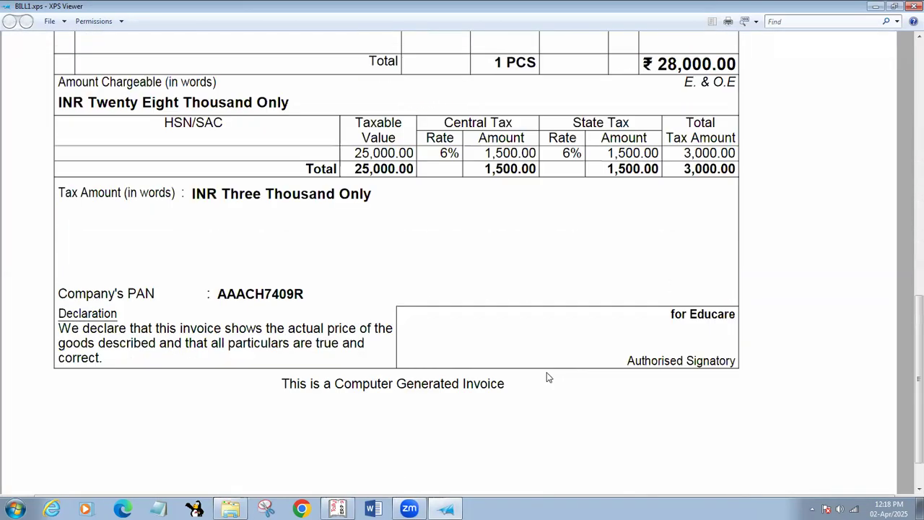
scroll(547, 375, up, 10)
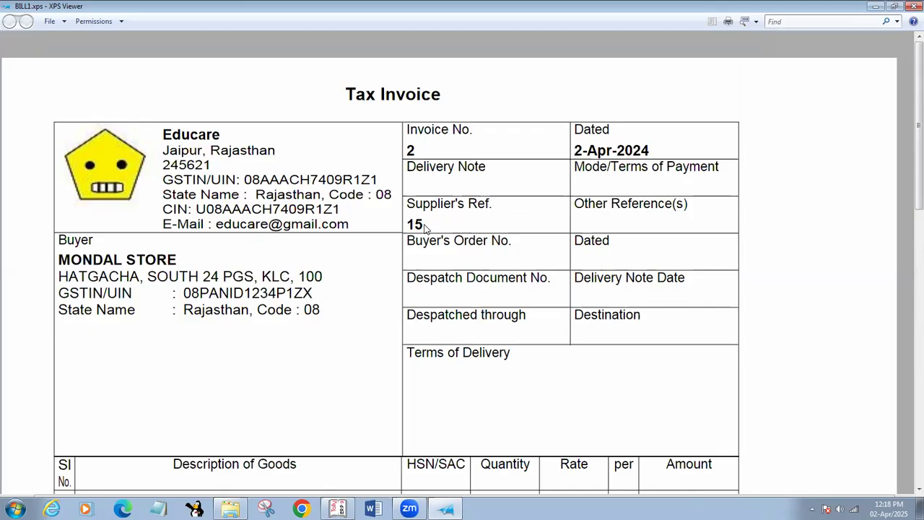
click(914, 6)
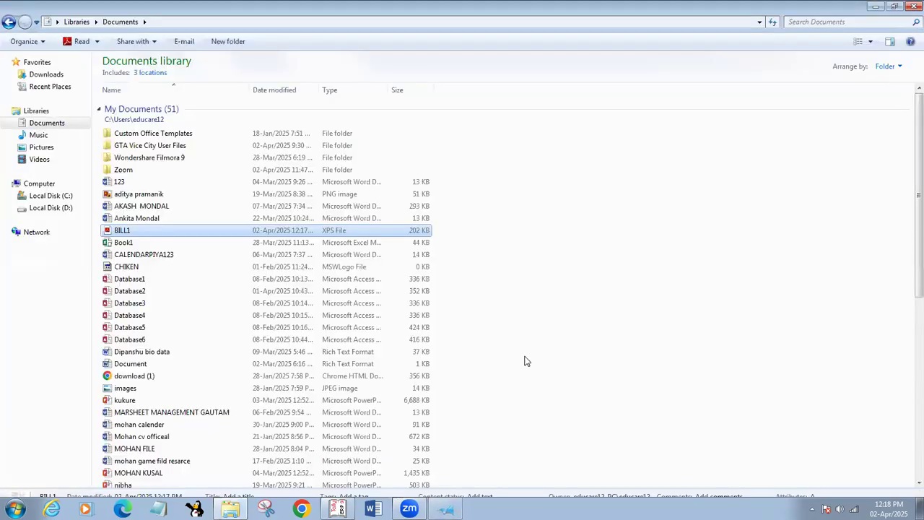
Return to Tally, save Sales voucher No. 2 for MONDAL STORE, and quit to the Gateway of Tally
click(877, 5)
key(alt+Tab)
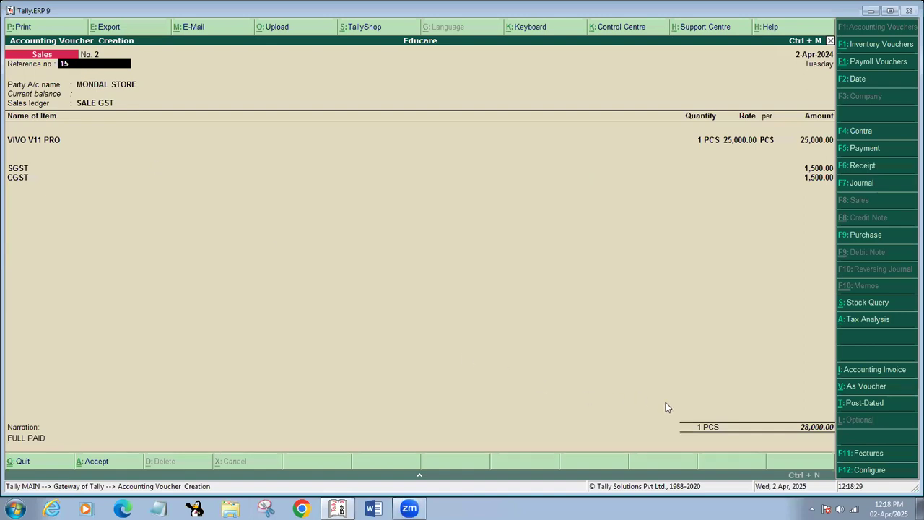
click(802, 428)
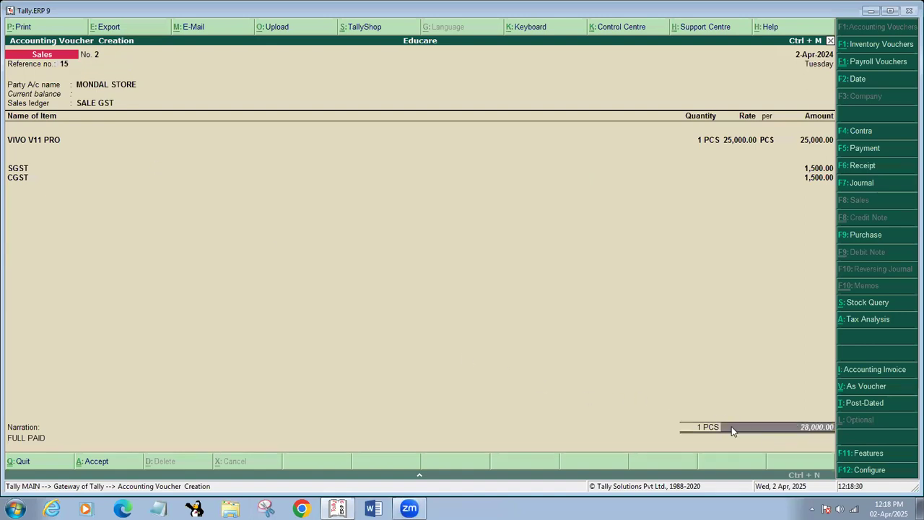
key(Return)
key(Return)
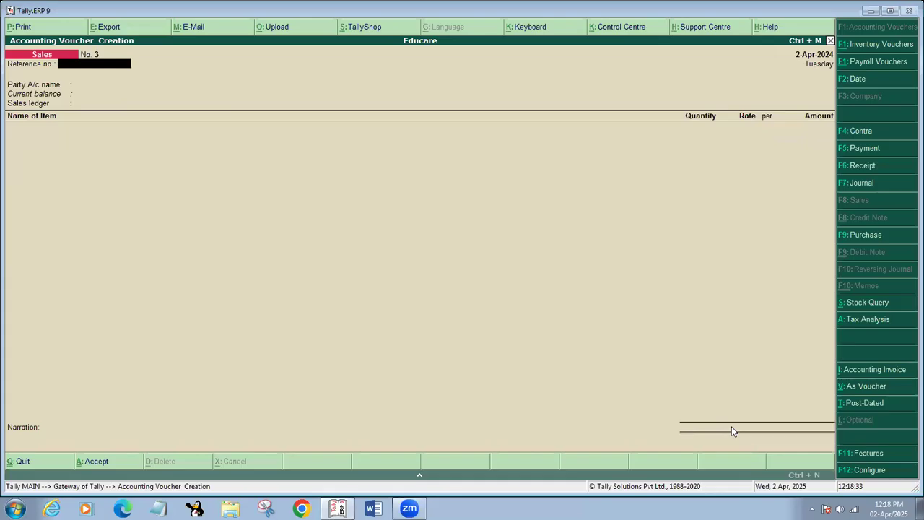
key(Escape)
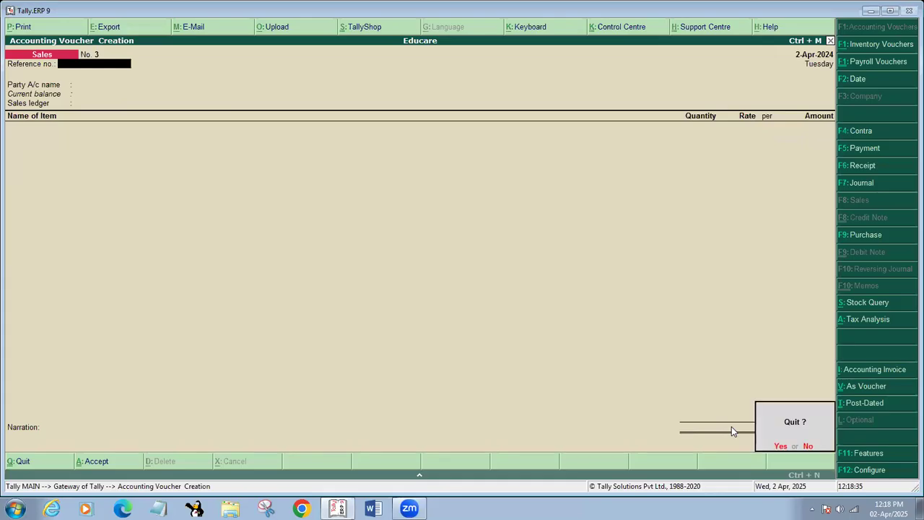
key(Return)
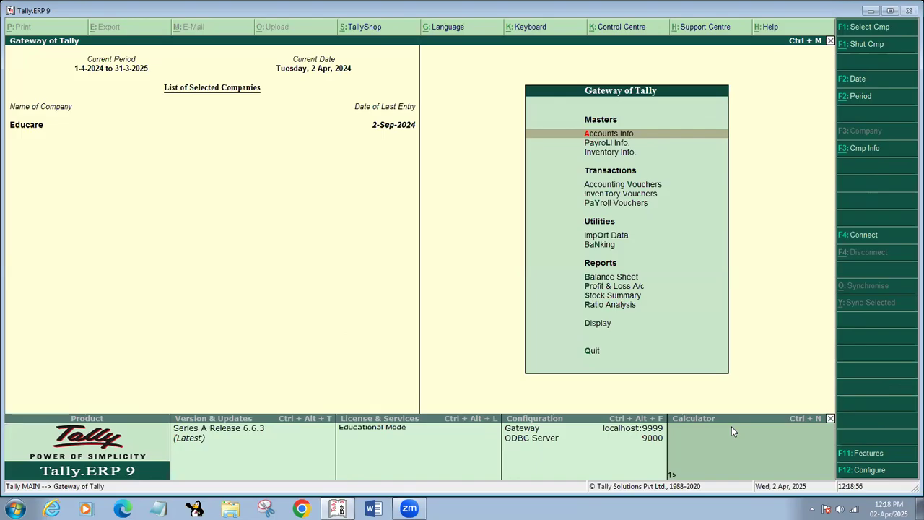
key(d)
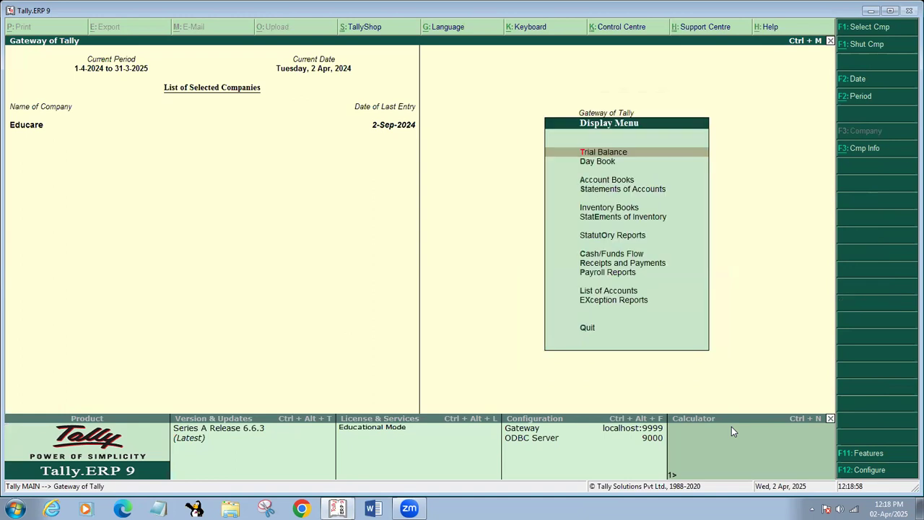
key(a)
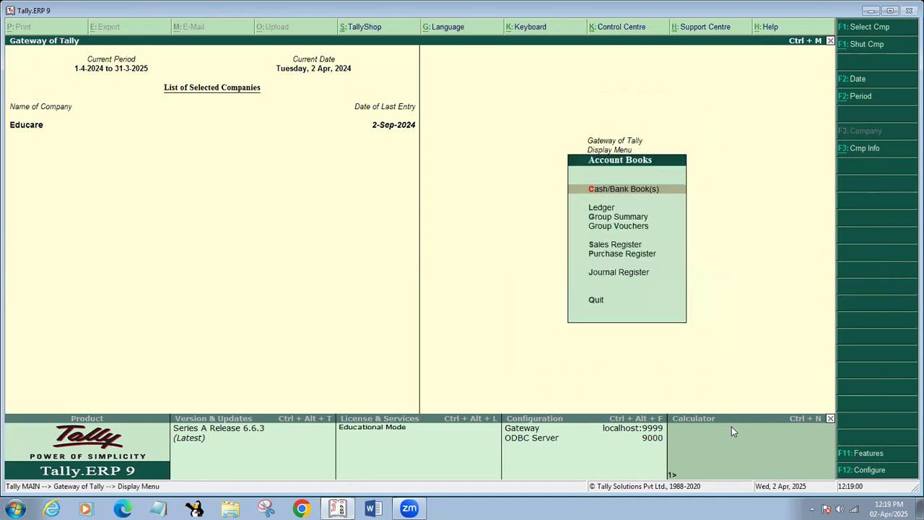
key(s)
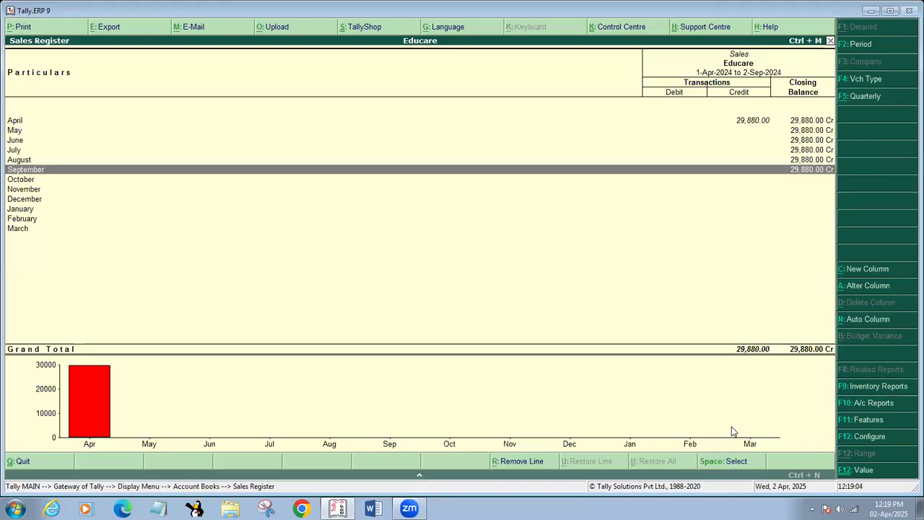
key(Up)
key(Up)
key(Up)
key(Up)
key(Up)
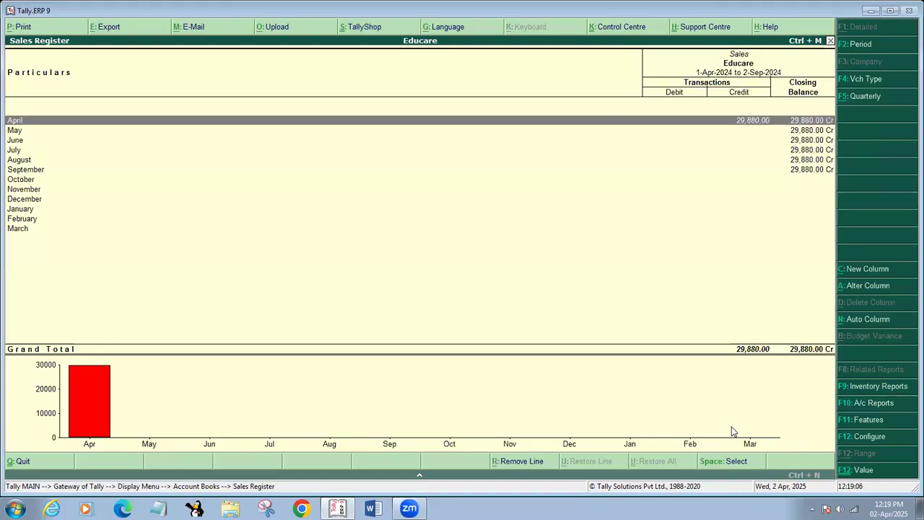
key(Return)
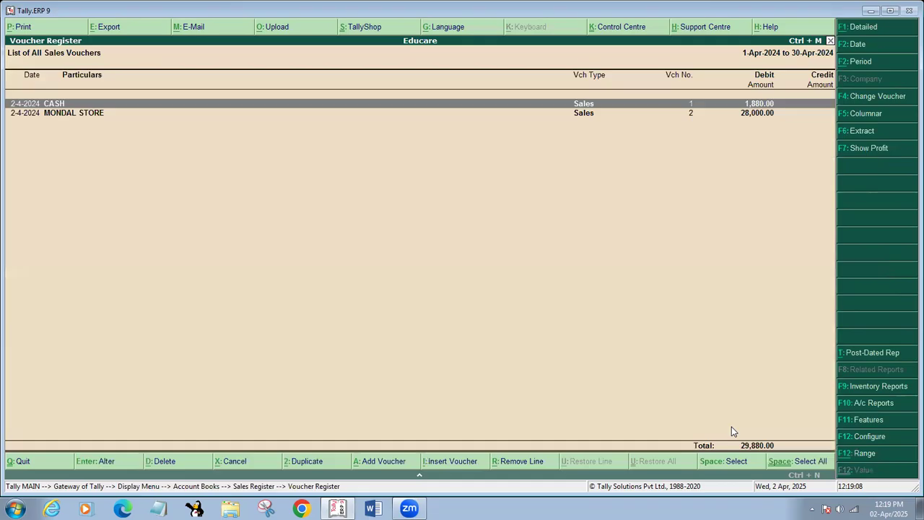
key(Down)
key(Return)
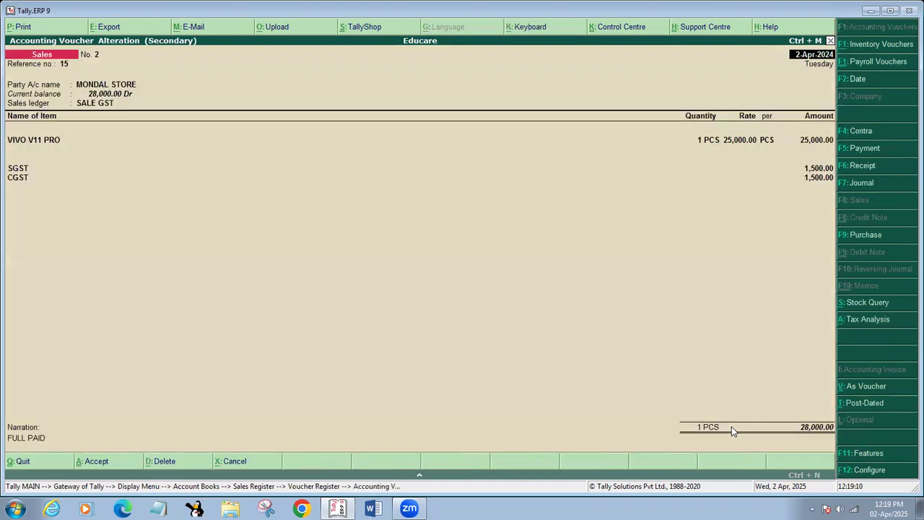
key(alt+p)
key(Return)
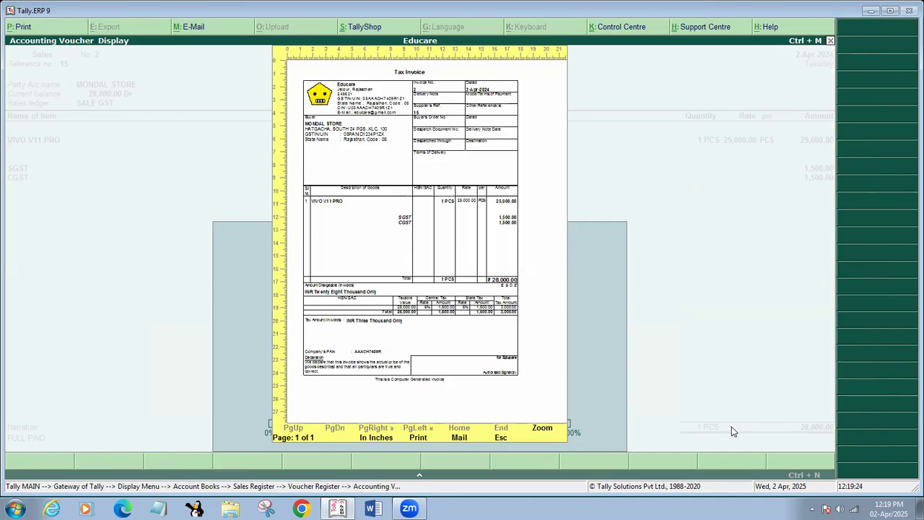
key(Escape)
key(Escape)
key(Escape)
key(Escape)
key(Escape)
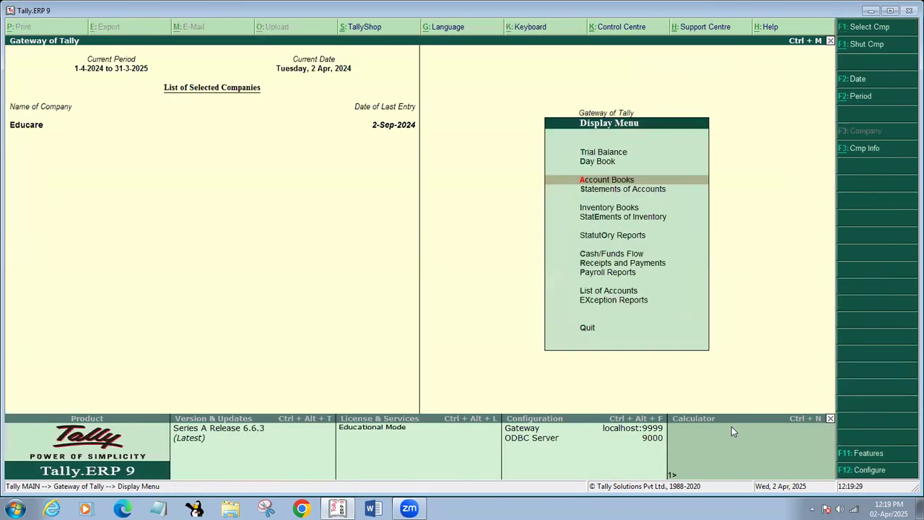
key(Escape)
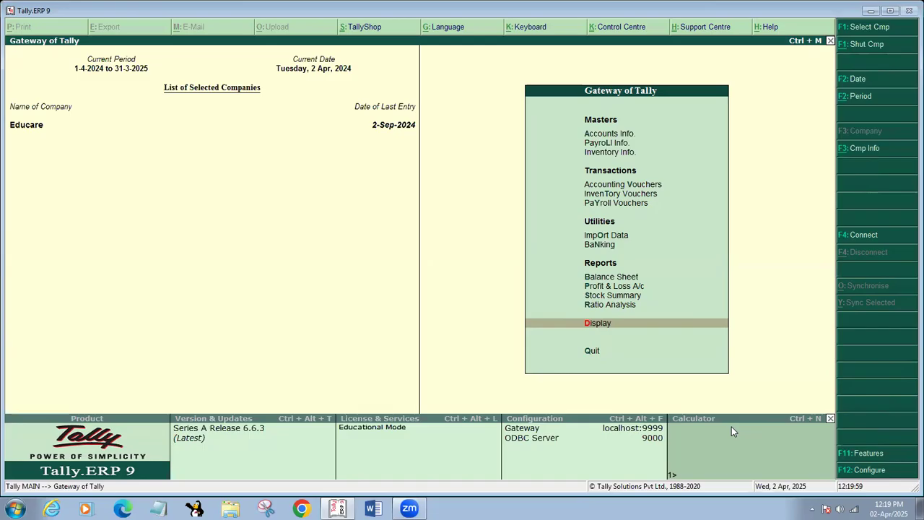
Glance at Profit & Loss, start a Purchase voucher, then abandon it without saving
key(p)
key(Escape)
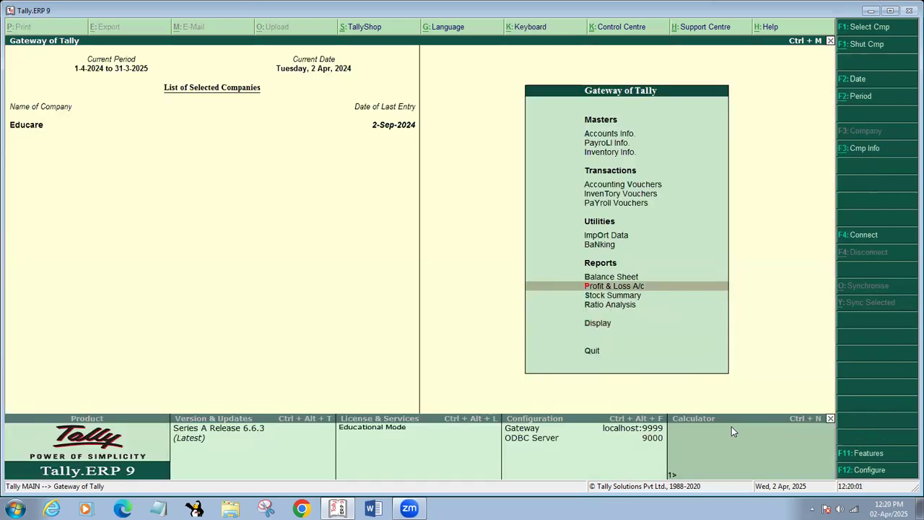
key(v)
key(F9)
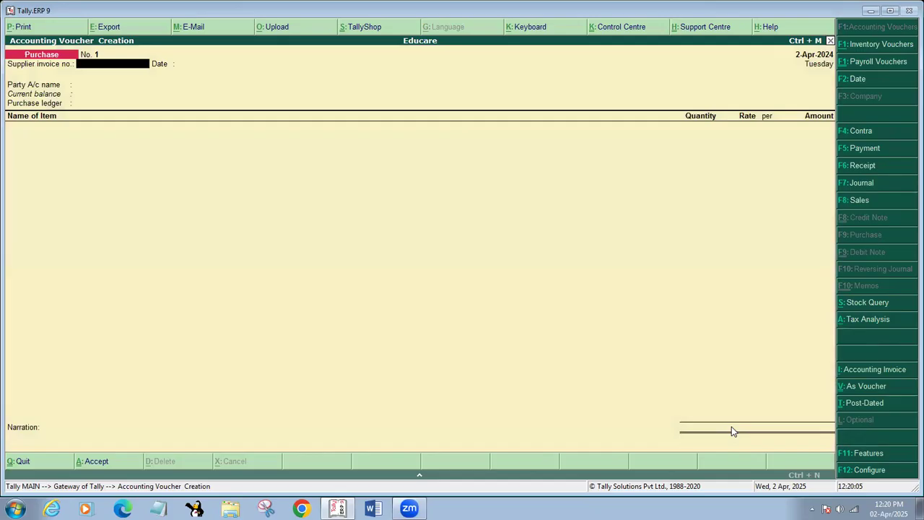
text(12)
key(Return)
key(Return)
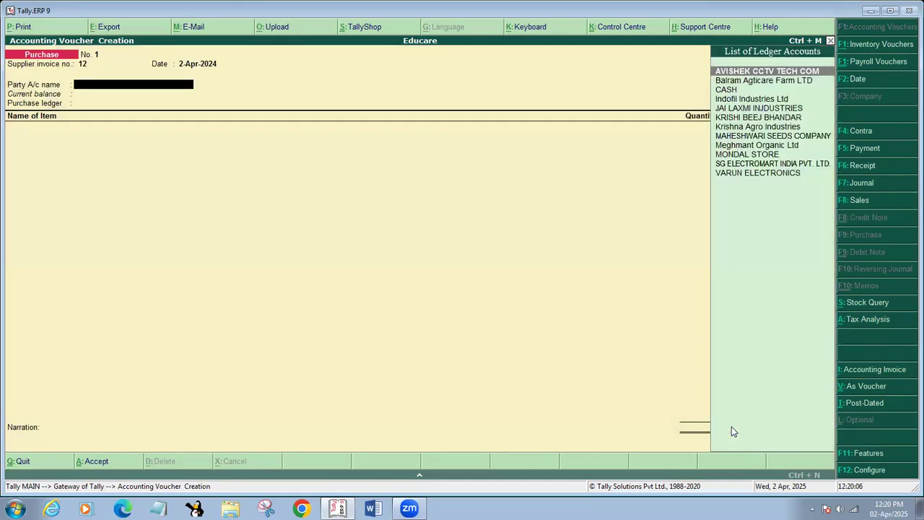
key(Down)
key(Down)
key(Down)
key(Down)
key(Down)
key(Down)
key(Down)
key(Down)
key(Down)
key(Down)
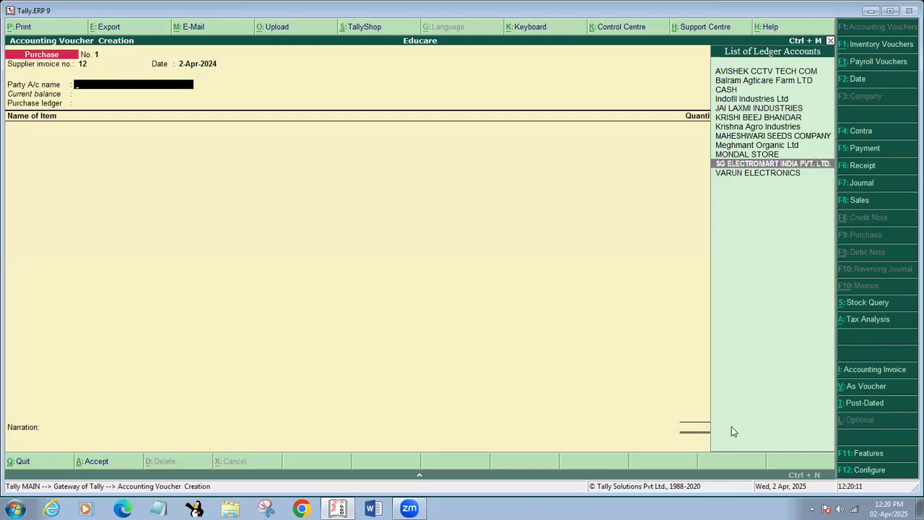
key(Escape)
key(y)
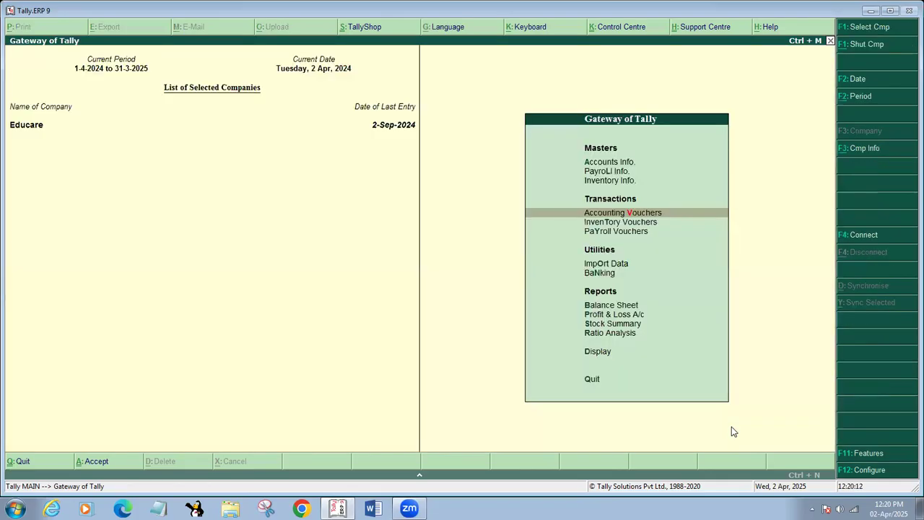
Open a fresh Purchase voucher No. 1 with supplier invoice number 52
key(Return)
text(52)
key(Return)
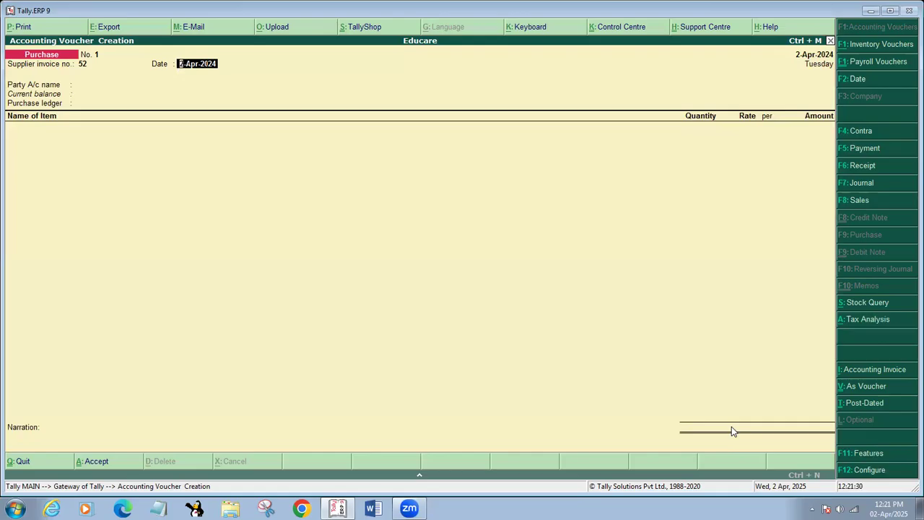
text(1-6-24)
Date the Purchase voucher 1-Jun-2024 using the F2 Change Voucher Date box
key(Return)
key(F2)
text(1-6-24)
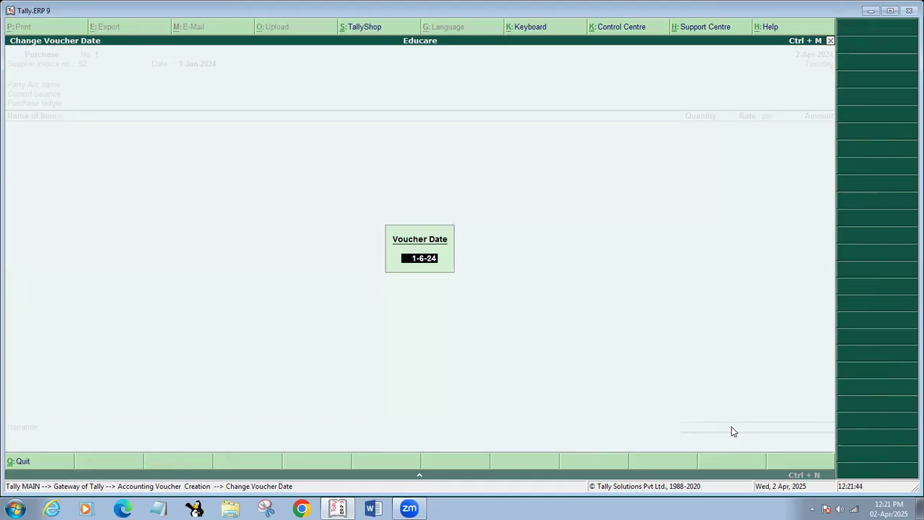
key(Return)
key(Return)
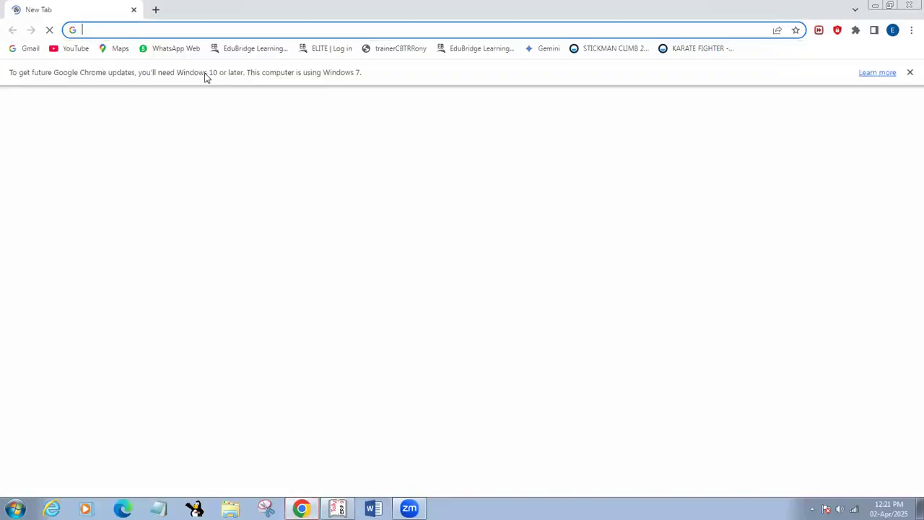
Open the Tally Solutions pricing page and highlight the Gold edition price 67,500
text(Tallysolutions.com)
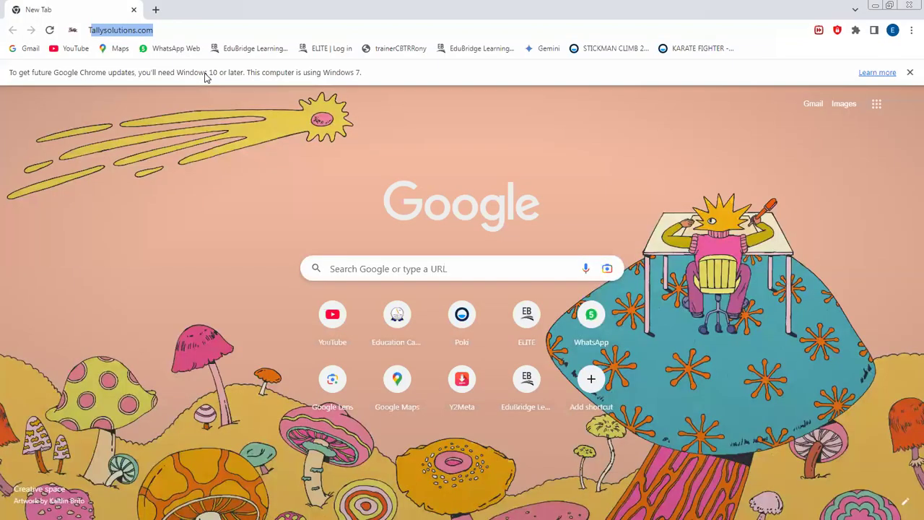
key(Return)
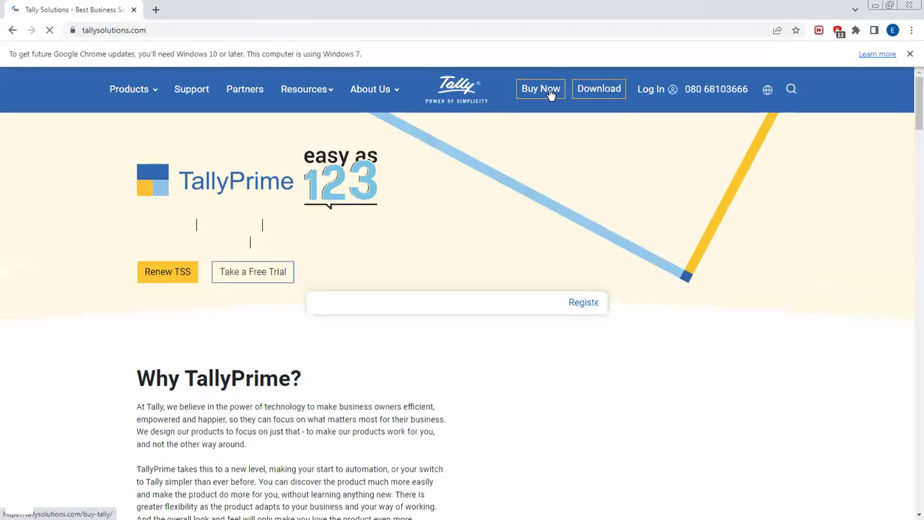
click(550, 94)
scroll(599, 320, down, 3)
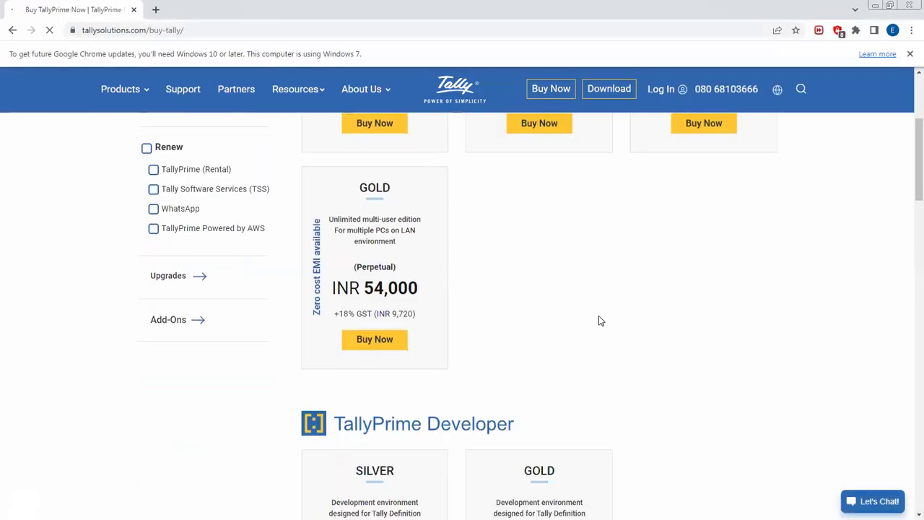
drag(363, 288, 446, 299)
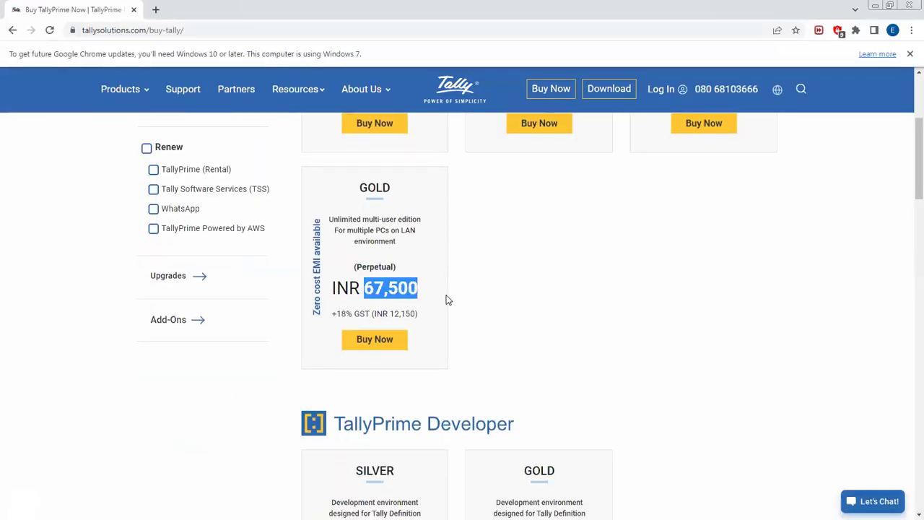
click(517, 285)
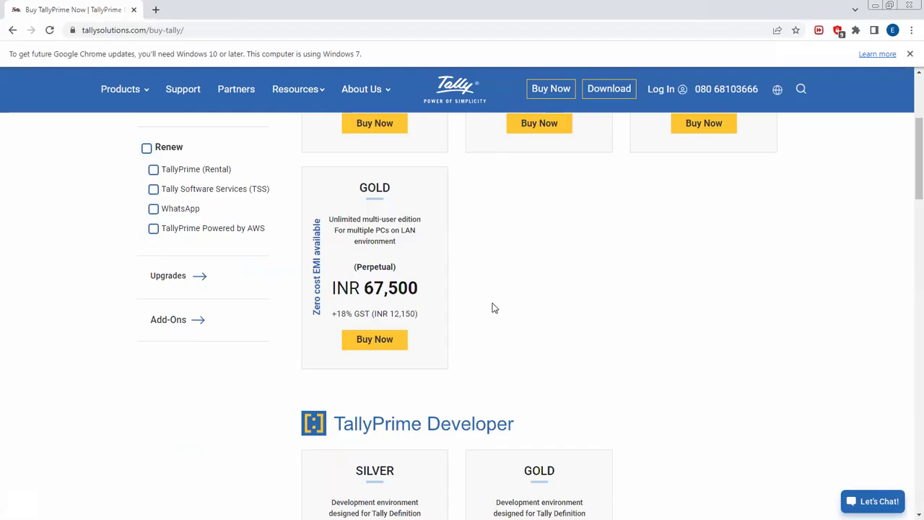
scroll(506, 321, up, 2)
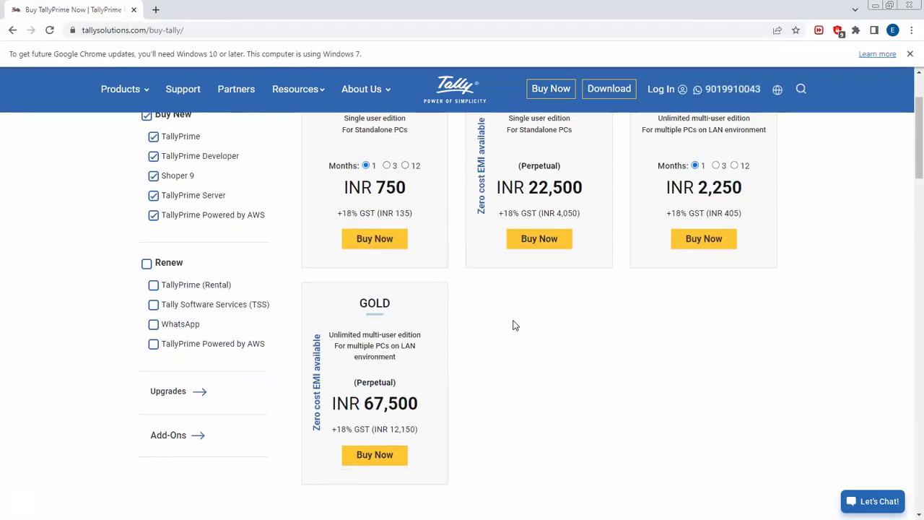
scroll(517, 332, up, 1)
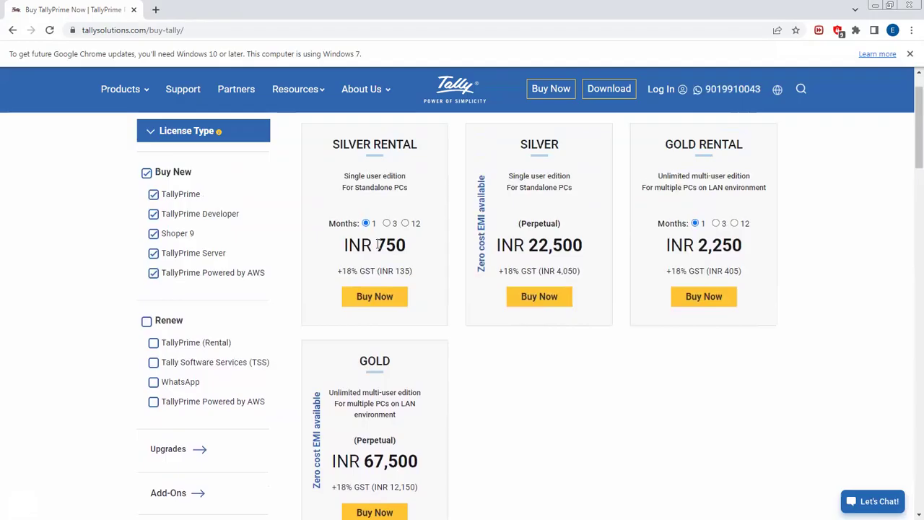
drag(376, 246, 409, 253)
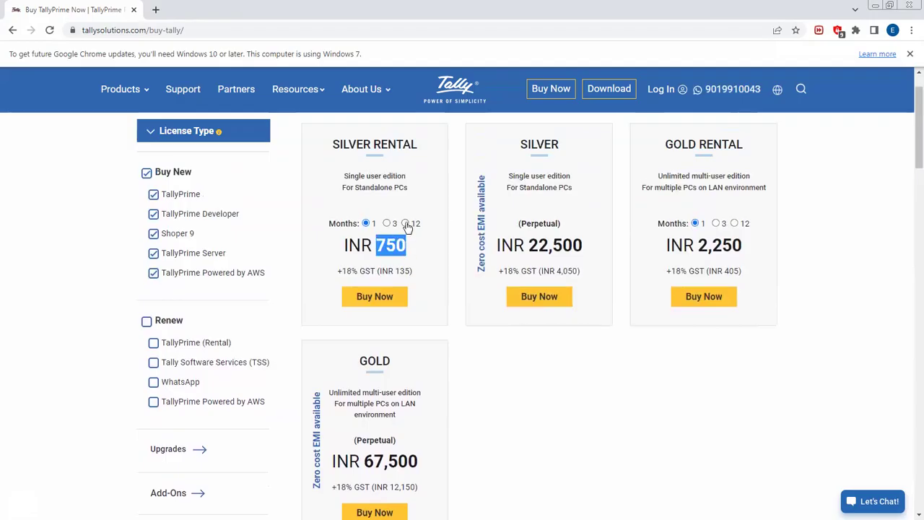
Show the Silver Rental 12-month price 9,000 and highlight the Single user edition labels
click(405, 224)
drag(374, 253, 414, 249)
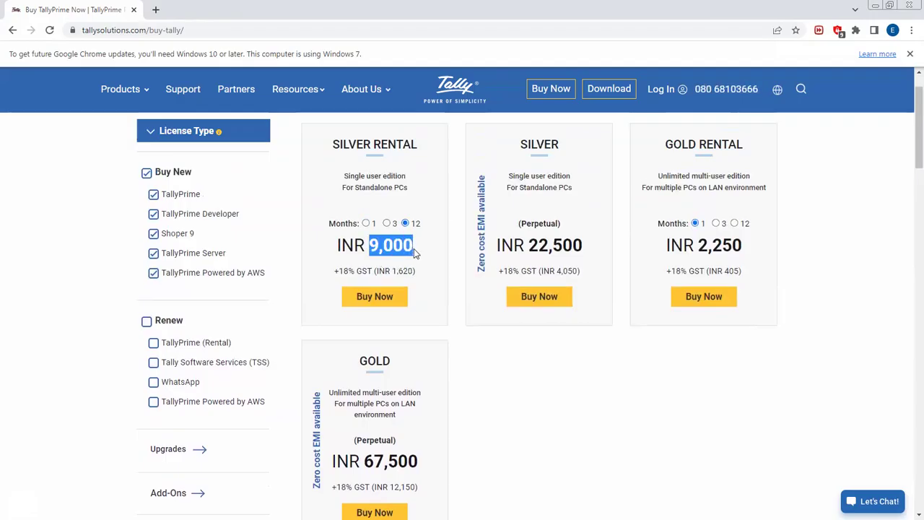
click(414, 249)
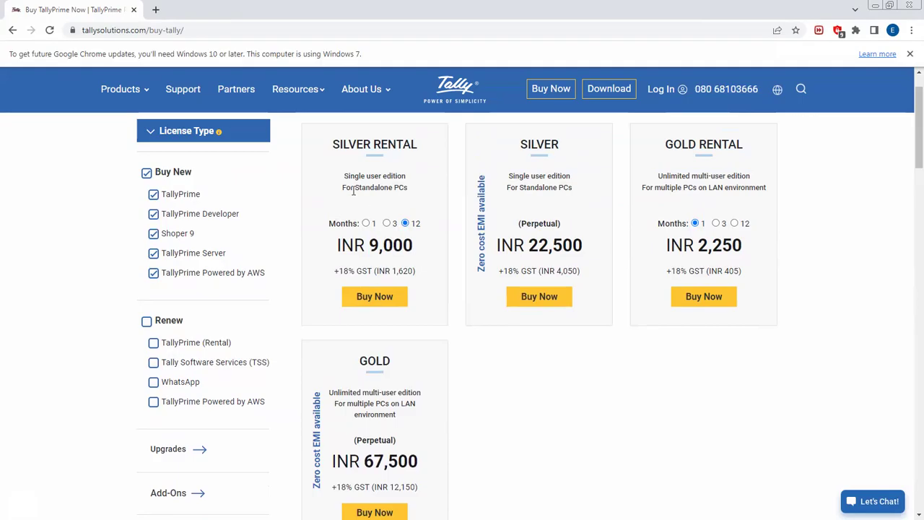
drag(344, 176, 409, 182)
click(418, 188)
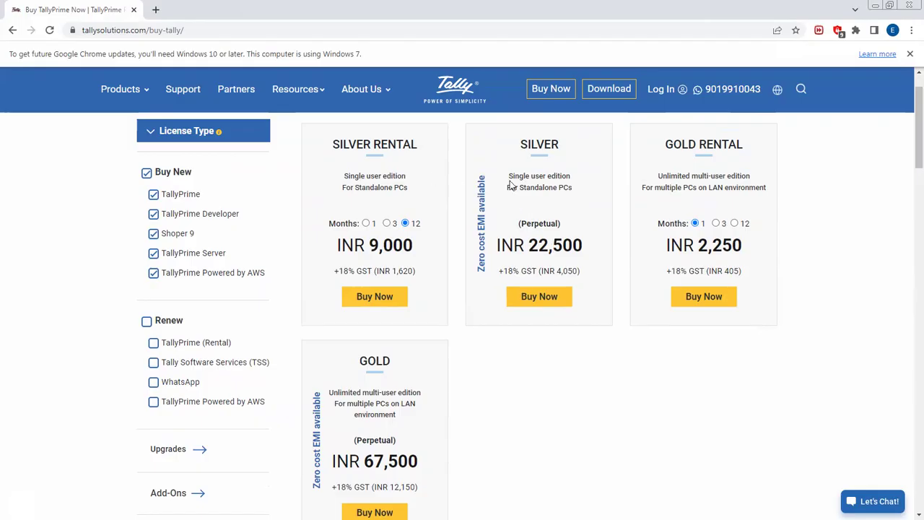
drag(509, 176, 572, 181)
click(575, 197)
Show the Gold Rental 12-month price 27,000, recheck Gold's 67,500, and return to Tally
drag(697, 248, 749, 244)
click(735, 223)
drag(688, 247, 765, 258)
click(772, 257)
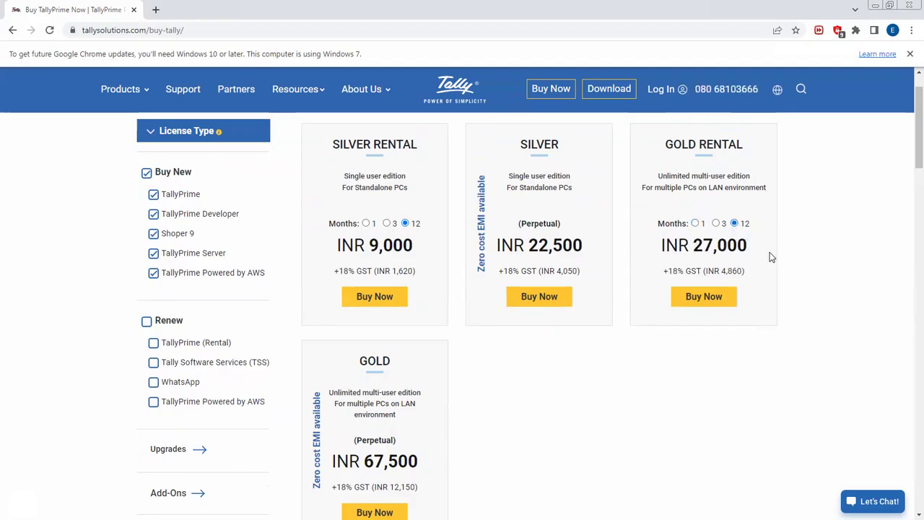
scroll(771, 257, down, 3)
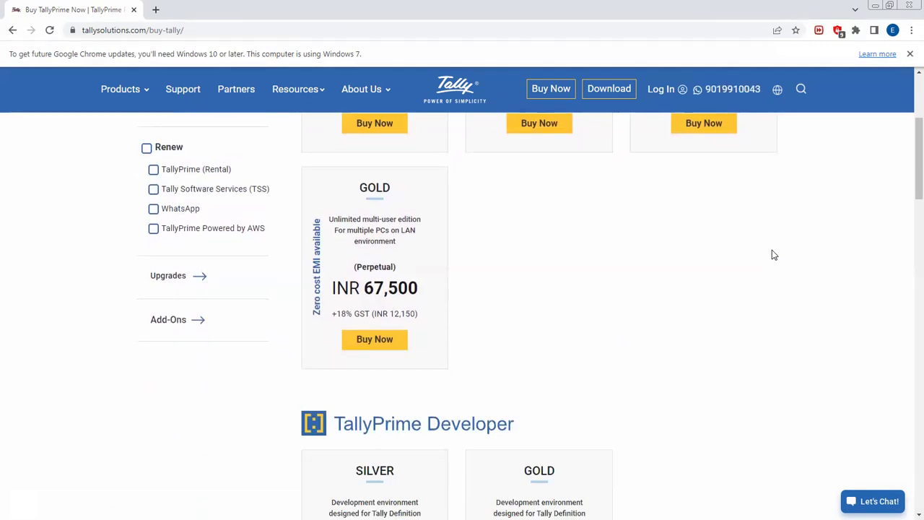
drag(361, 285, 452, 295)
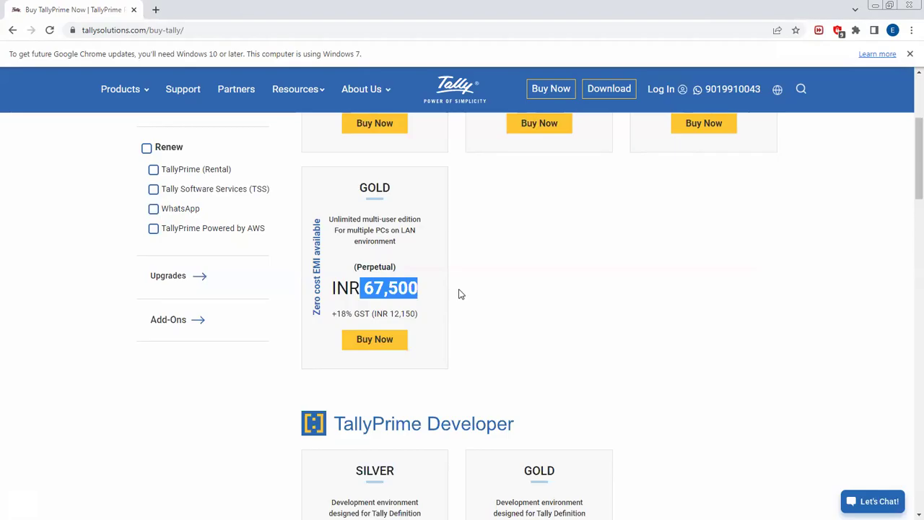
click(455, 293)
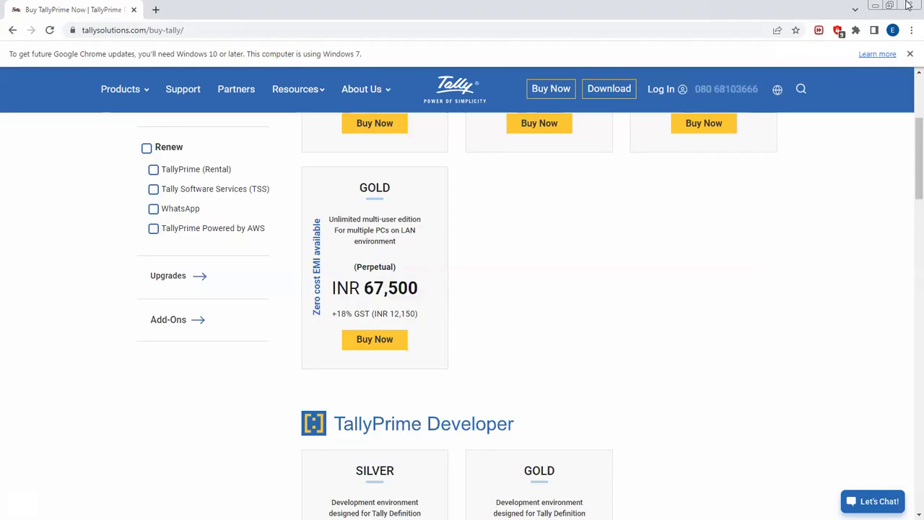
key(alt+Tab)
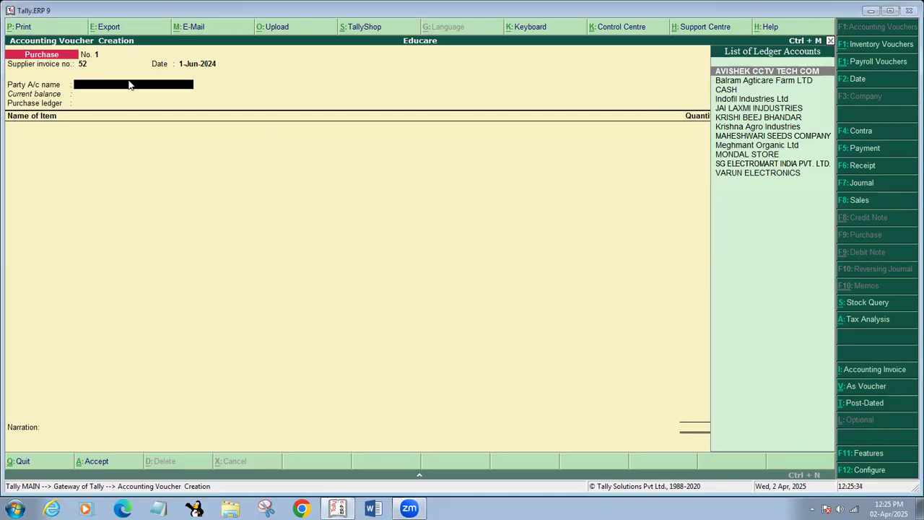
Choose SG ELECTROMART INDIA PVT. LTD. as party and PURCHASE GST as the purchase ledger
text(SG)
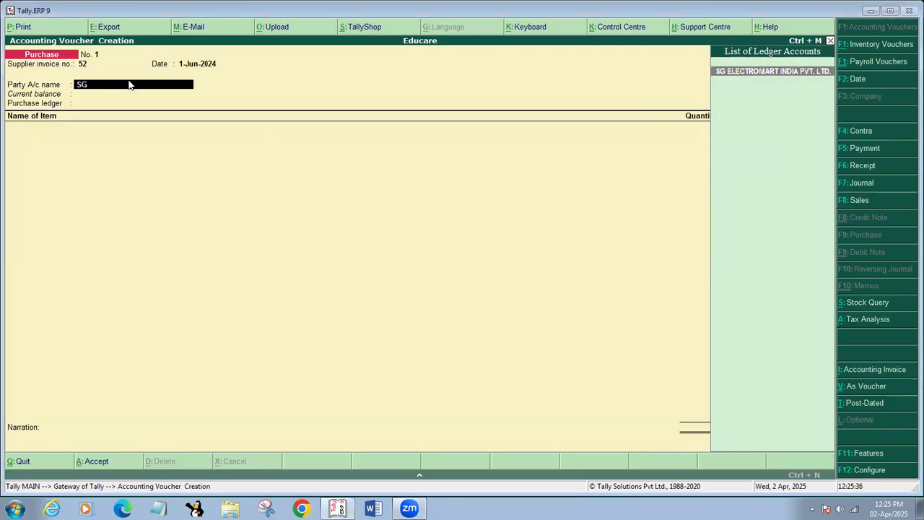
key(Return)
key(Return)
key(Return)
key(Return)
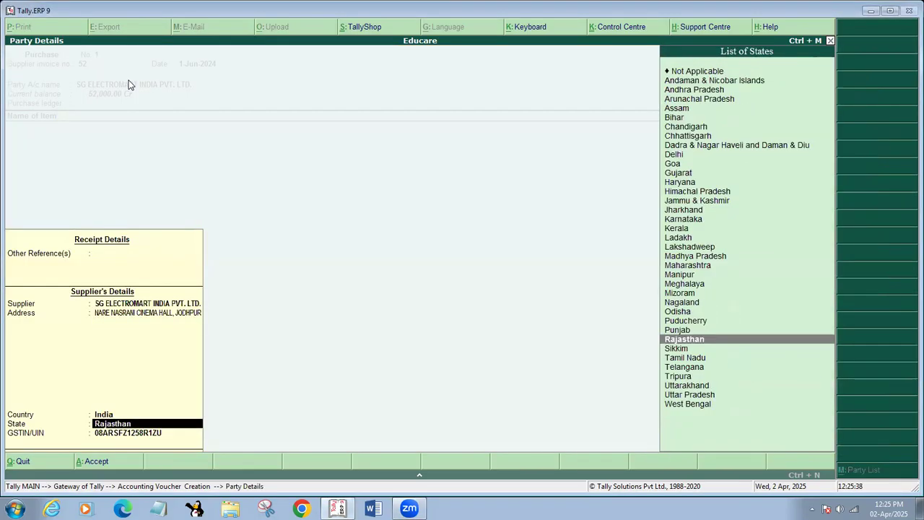
key(Return)
key(Return)
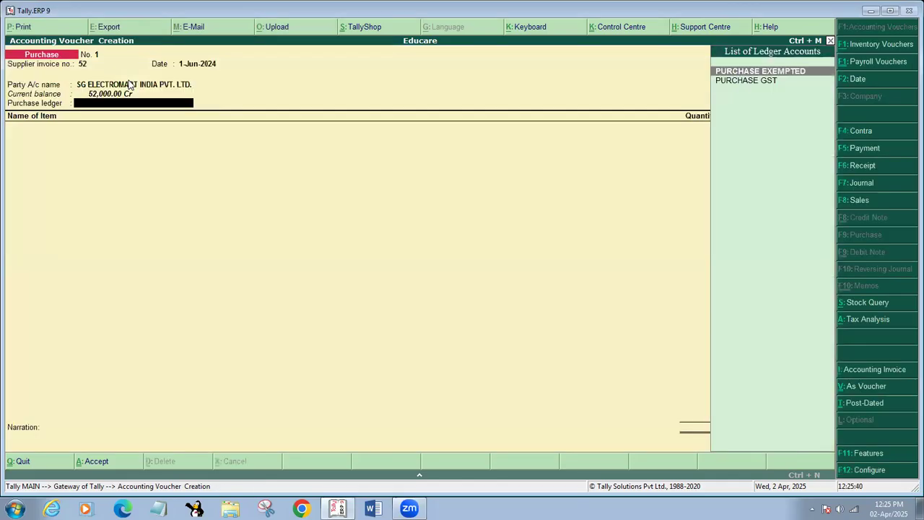
key(Down)
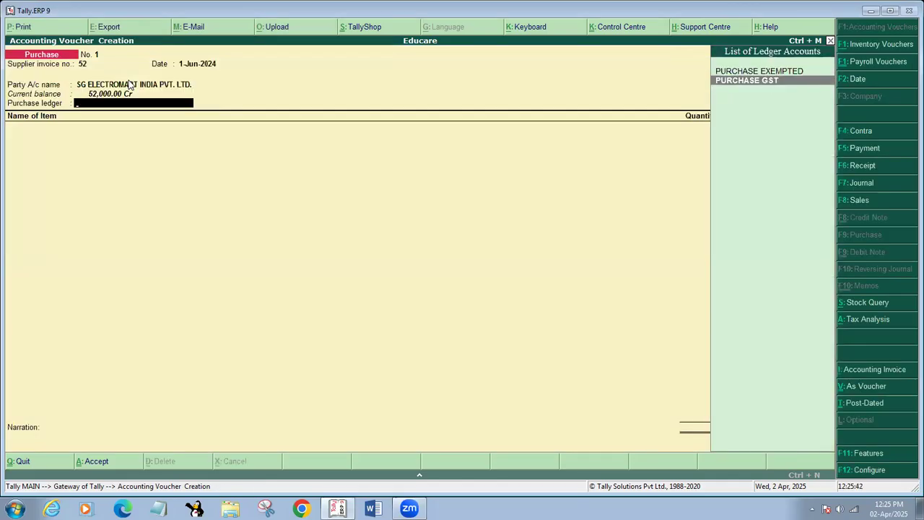
key(Return)
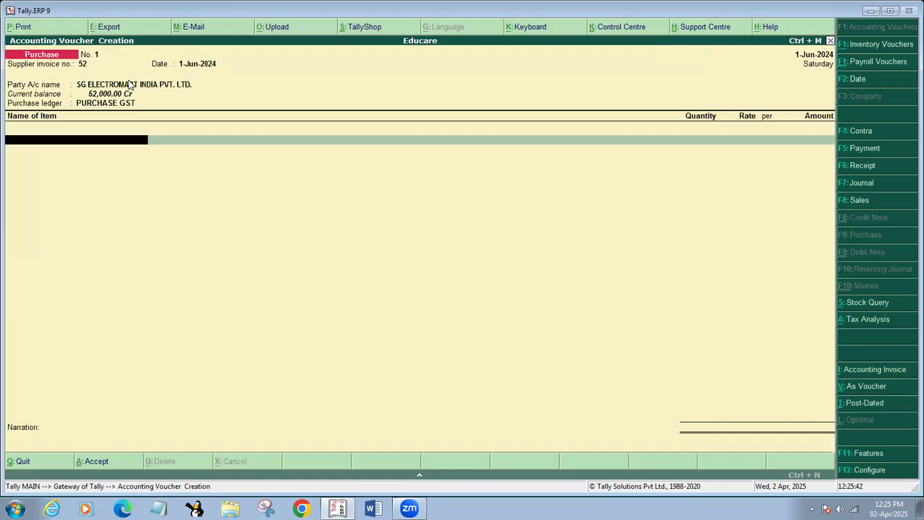
Add 10 PCS of VIVO V11 PRO at 25,000, amounting to 2,50,000
text(VI)
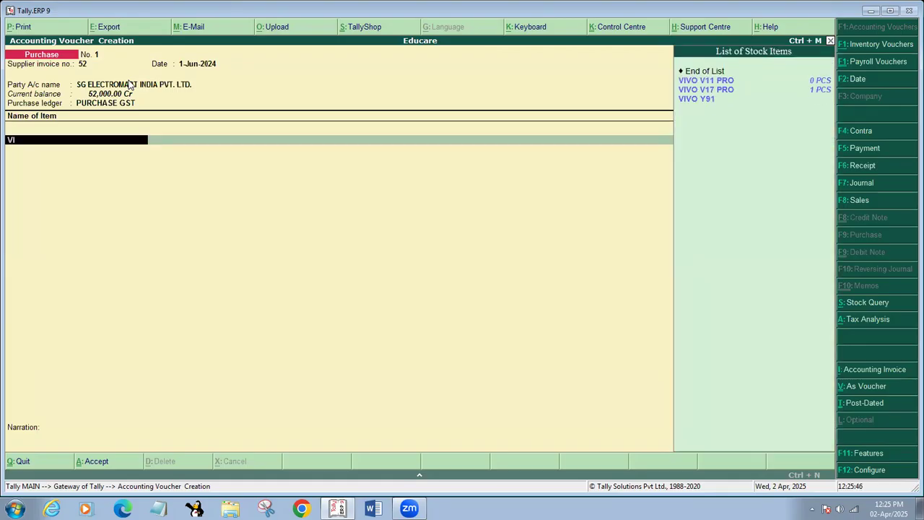
key(Return)
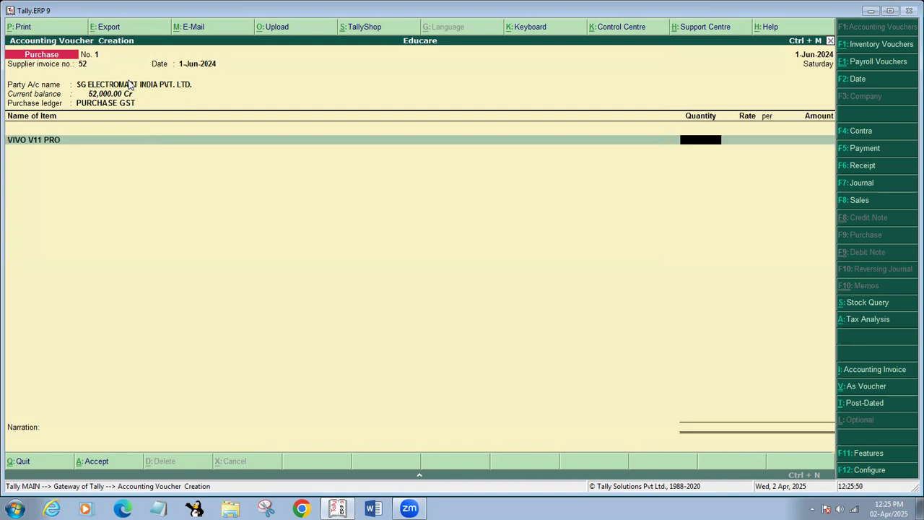
text(10)
key(Return)
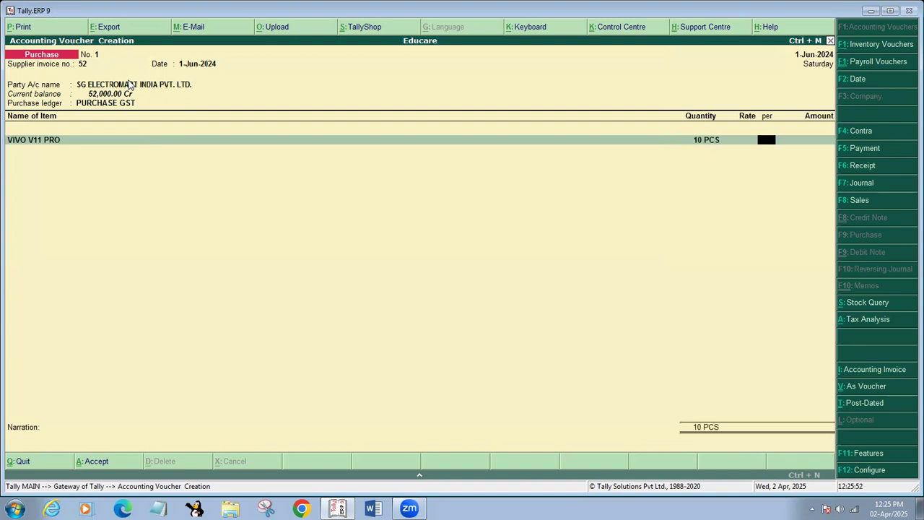
key(BackSpace)
text(25000)
key(Return)
key(Return)
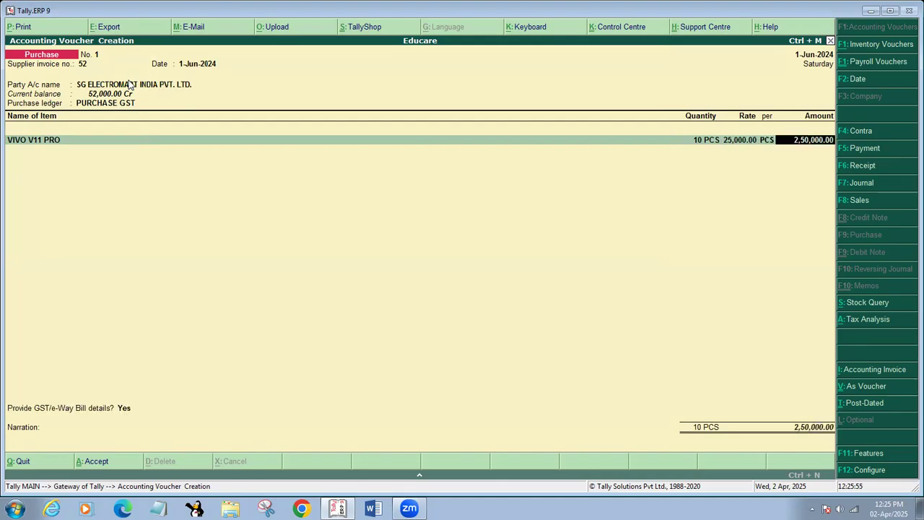
key(Return)
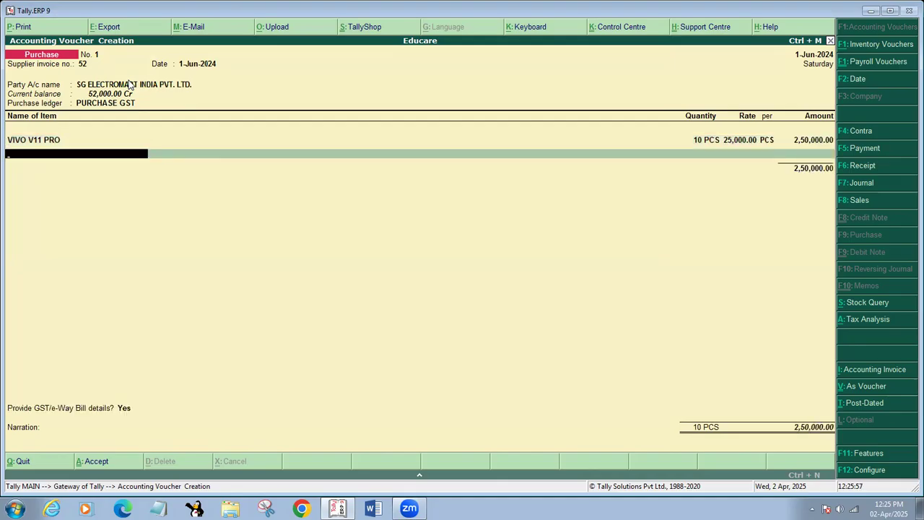
Add 10 PCS of VIVO V17 PRO at a corrected rate of 24,000, then return to the party name
text(V)
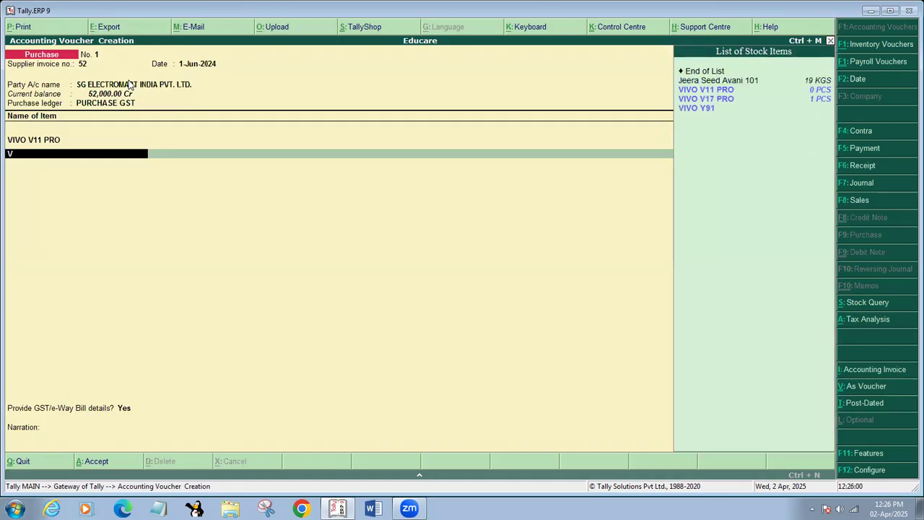
key(Return)
text(10)
key(Return)
text(24)
key(Return)
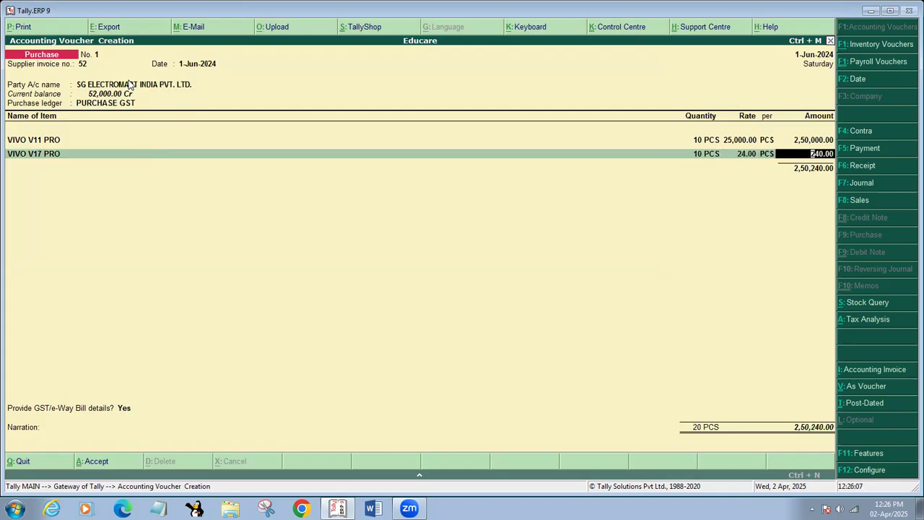
key(BackSpace)
text(24,000)
key(Return)
key(Return)
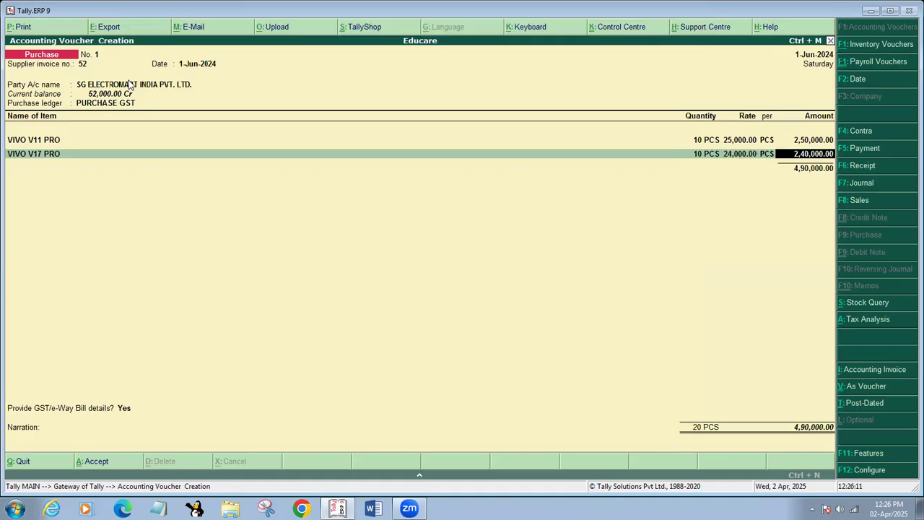
key(Return)
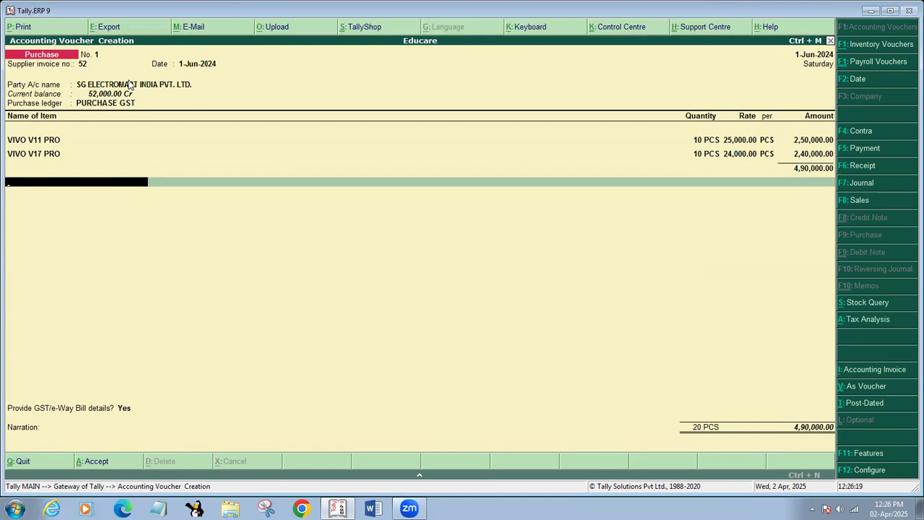
key(BackSpace)
key(BackSpace)
key(BackSpace)
key(BackSpace)
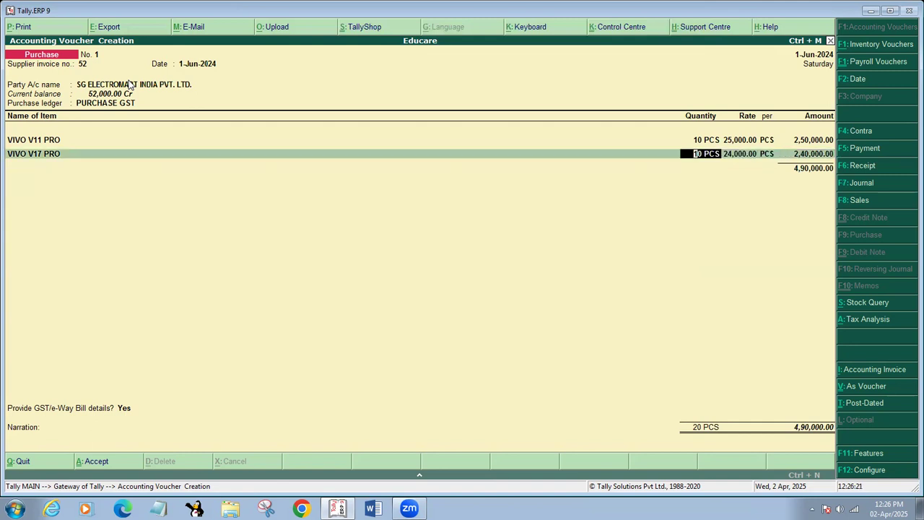
click(130, 84)
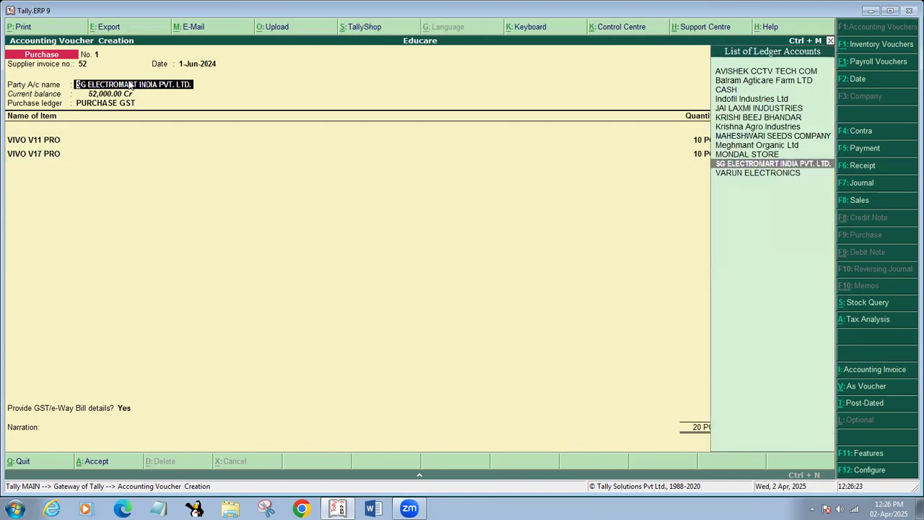
Create ledger ANJU ELECTRONIC under Sundry Creditors, with state West Bengal and its pincode
key(alt+c)
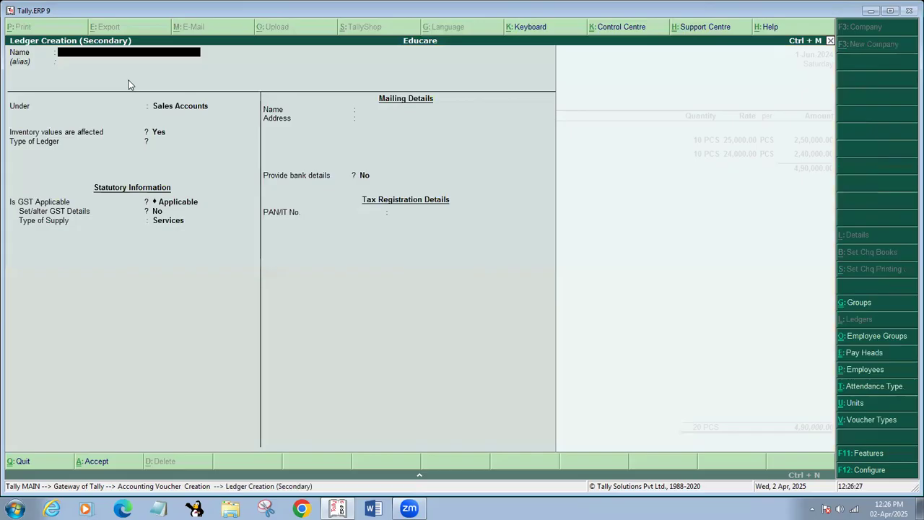
text(ANJU)
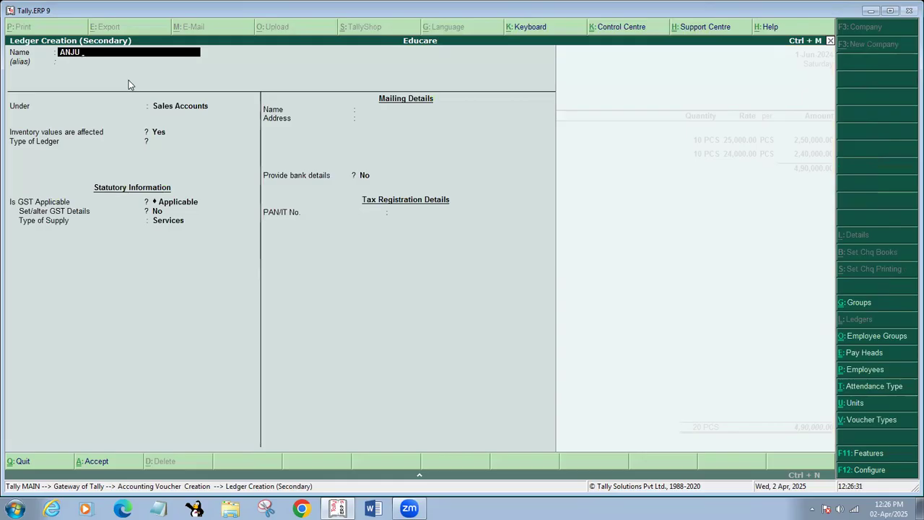
text( ELECTRONI)
key(Return)
key(Return)
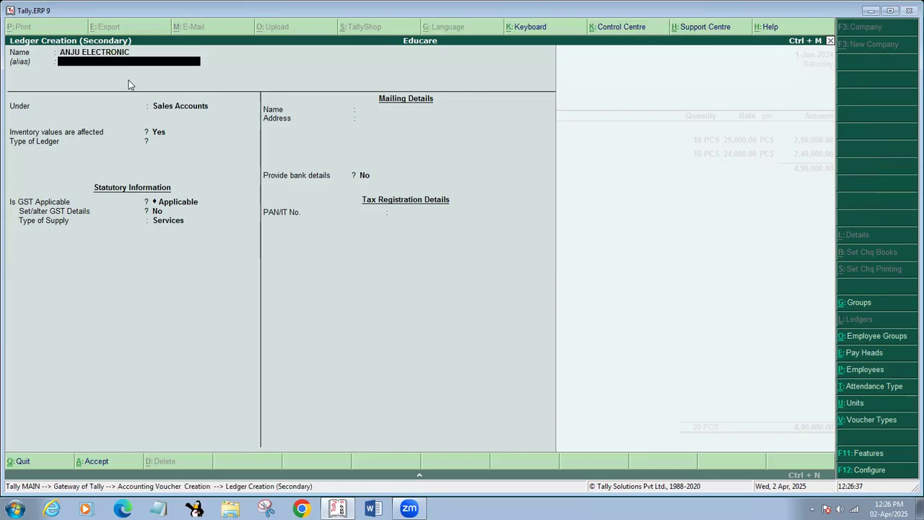
text(SU)
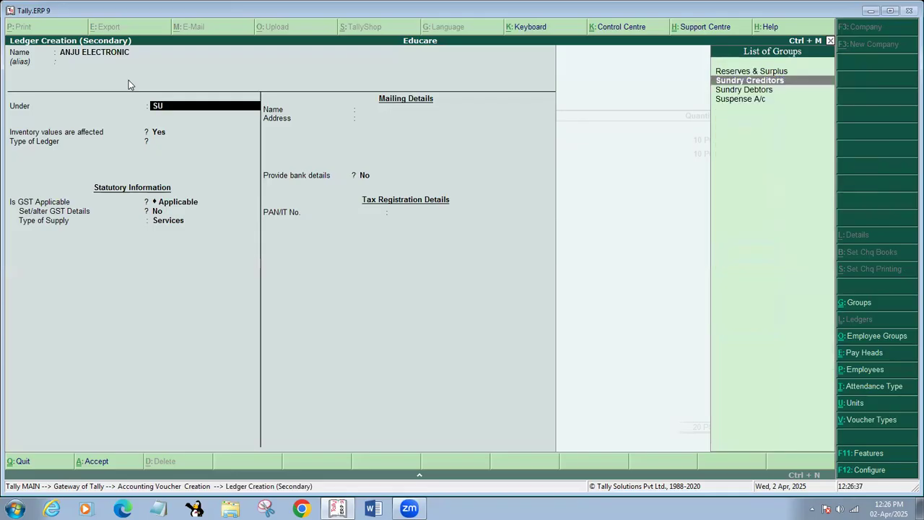
key(Return)
key(Return)
key(Return)
key(Return)
key(Return)
key(Return)
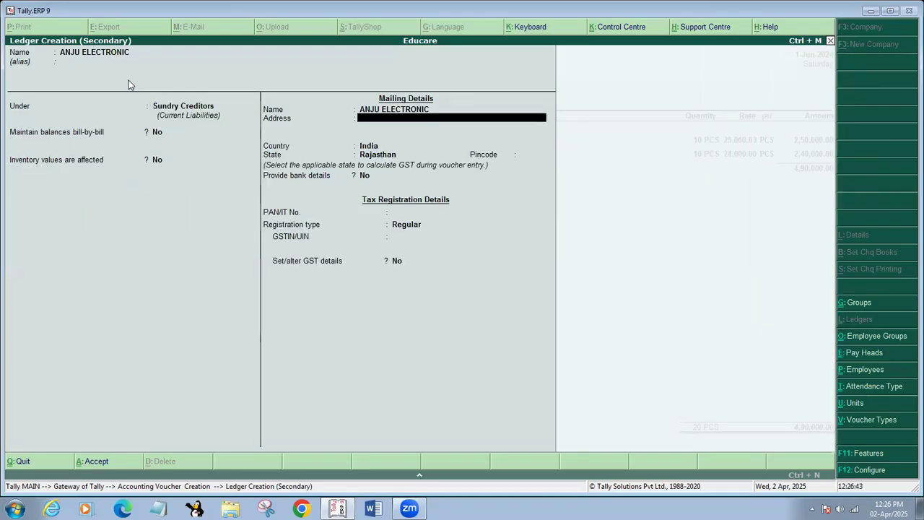
text(we)
key(Return)
key(Return)
key(BackSpace)
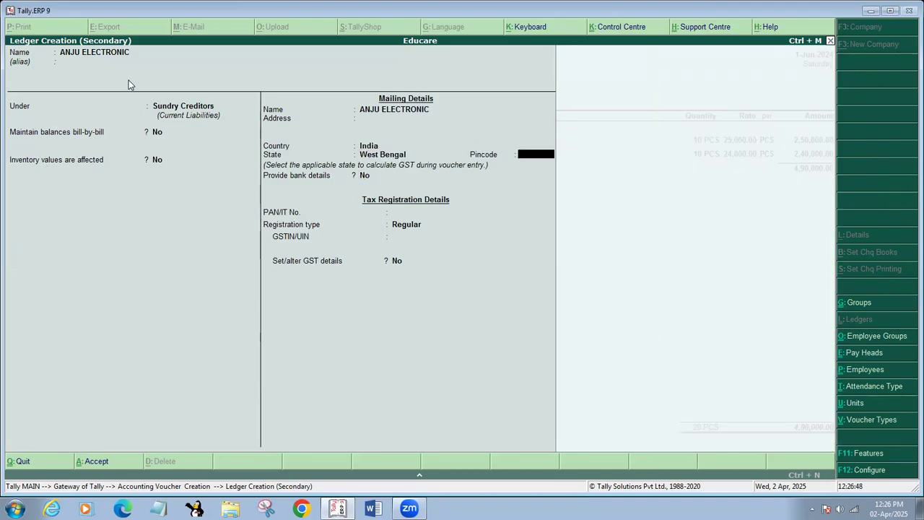
text(700102)
Enter the supplier's two-line mailing address, correcting typos along the way
key(Up)
key(Up)
key(Up)
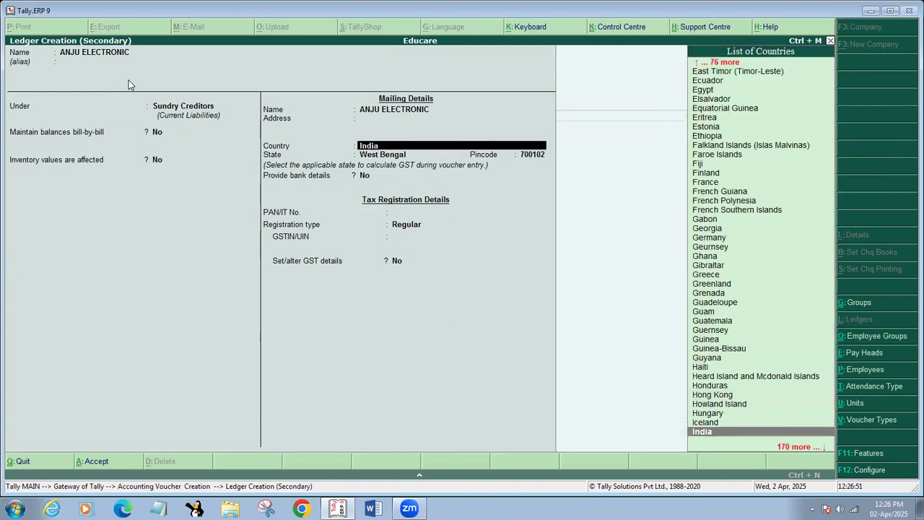
text(THAK)
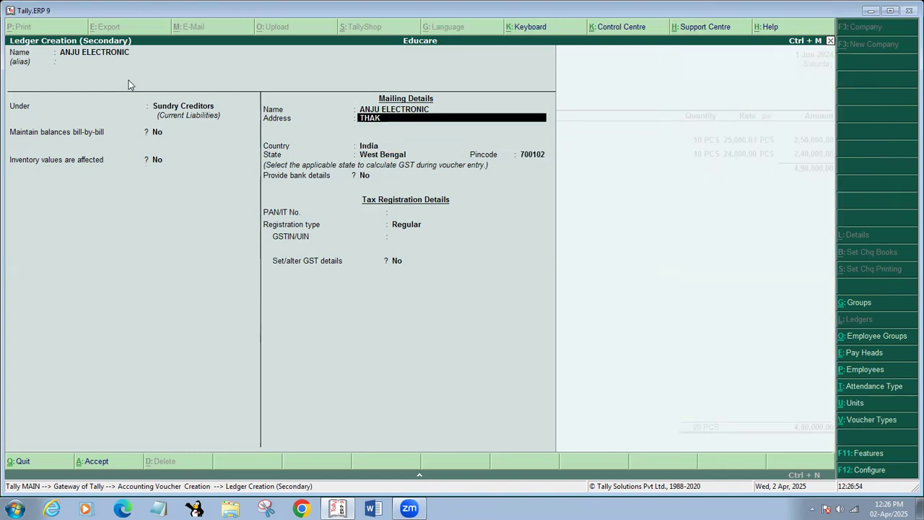
text(DARI, NEYE)
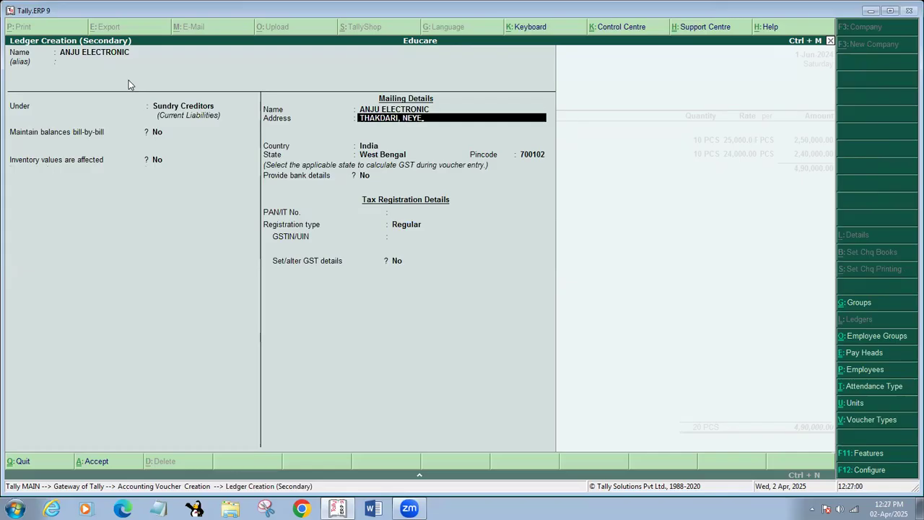
text(PARA)
key(BackSpace)
key(BackSpace)
key(BackSpace)
key(BackSpace)
key(BackSpace)
key(BackSpace)
key(BackSpace)
key(BackSpace)
text(BAO)
key(BackSpace)
text(IDYA PARA,)
key(Return)
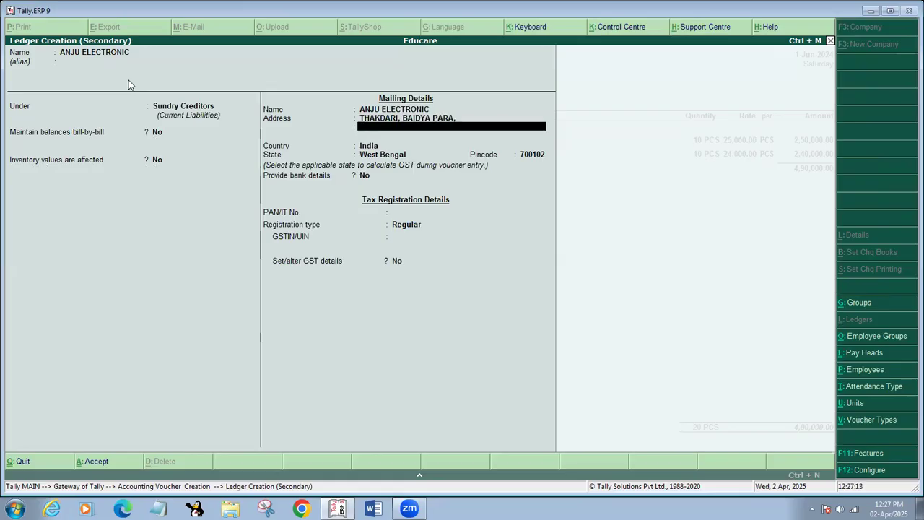
text(NEW TOWN, 70)
key(BackSpace)
key(BackSpace)
text(NORTH 24 PARGAN)
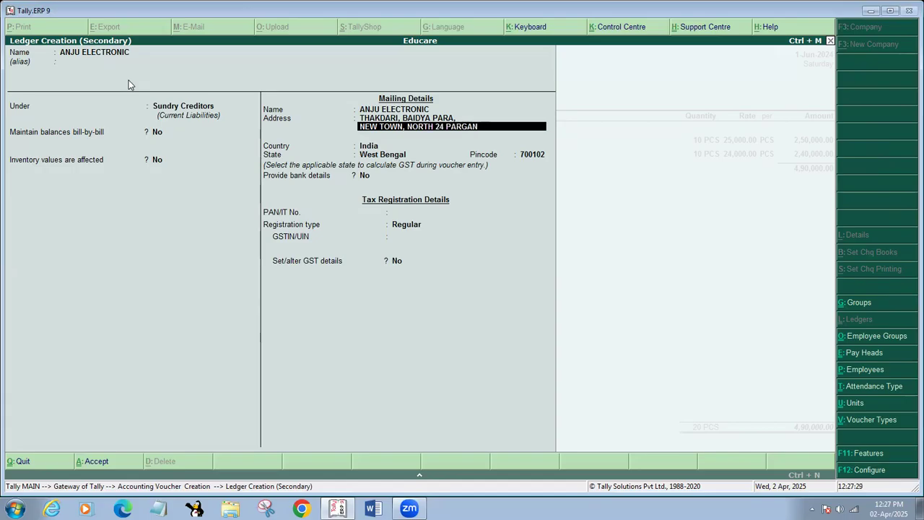
text(AS)
key(Return)
key(Return)
key(Return)
key(Return)
key(Return)
key(Return)
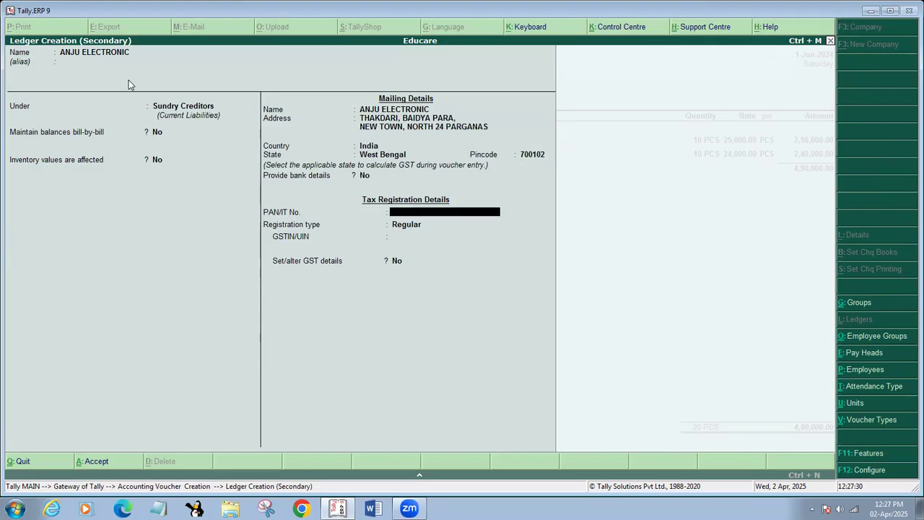
Enter the supplier's PAN and GSTIN with Regular registration, and save the ledger into the voucher
text(ANJUP1234M)
key(Return)
key(Return)
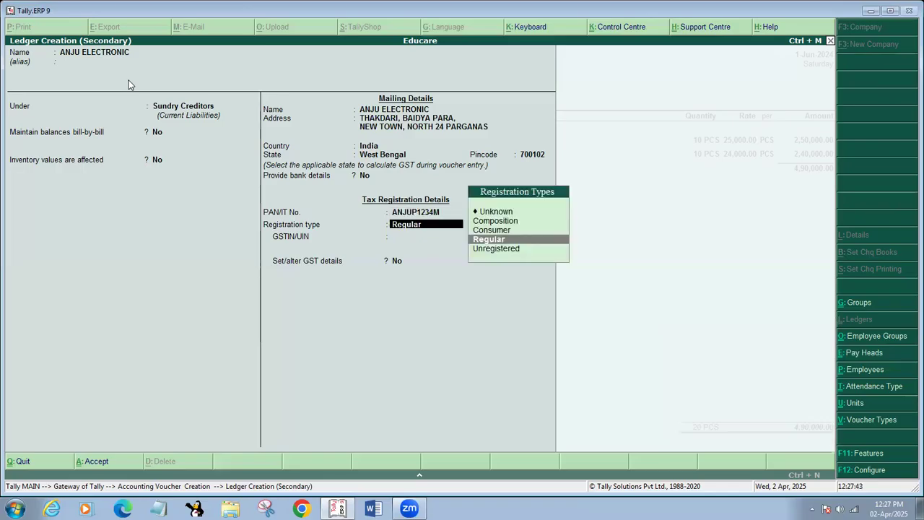
key(Return)
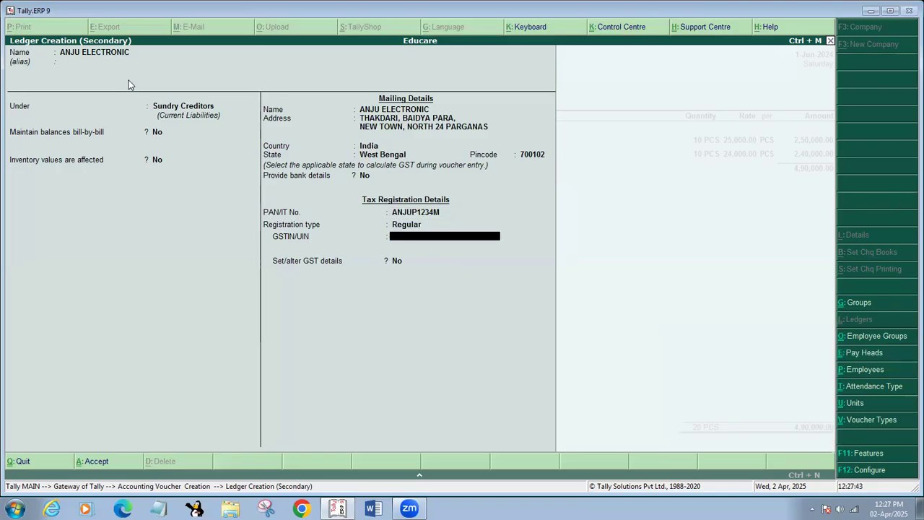
text(19ANJUP1234M1AA)
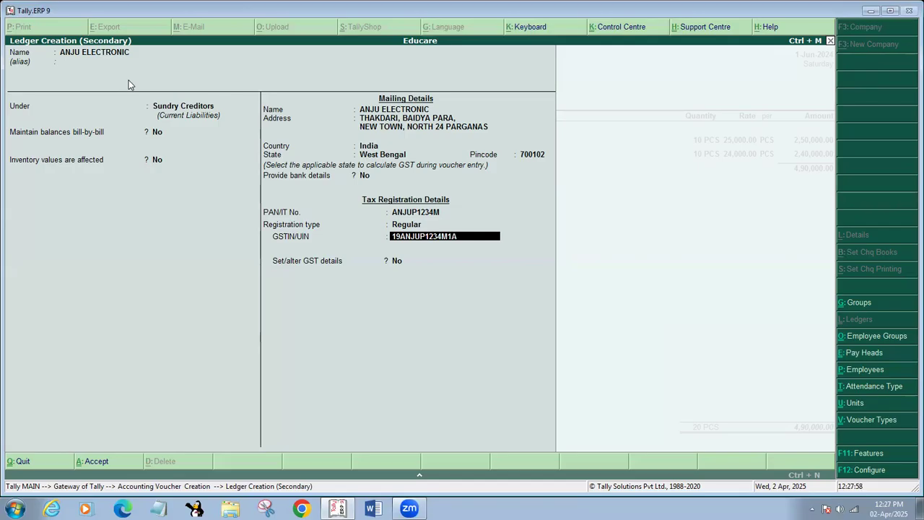
key(Return)
key(Return)
key(Return)
key(Return)
key(Return)
key(Return)
key(Return)
key(Return)
key(Return)
key(Return)
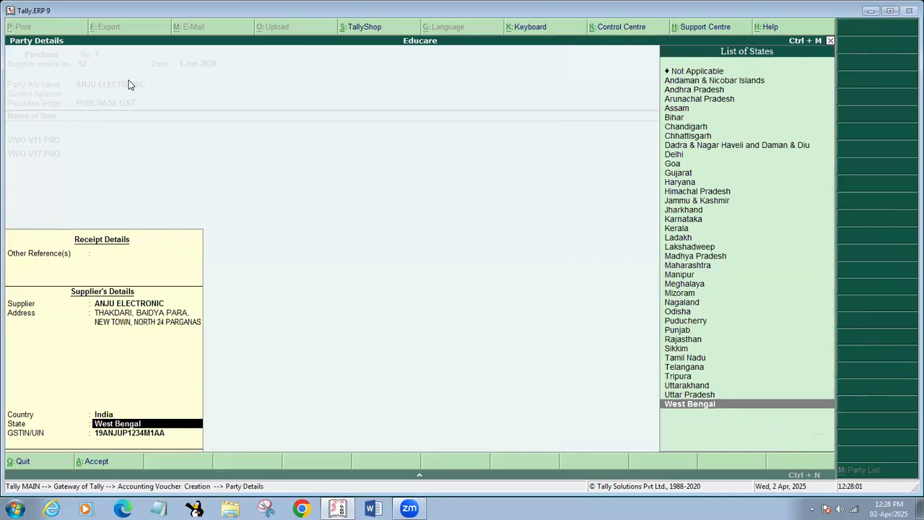
key(Return)
key(Return)
key(Return)
key(Return)
key(Return)
key(Return)
key(Return)
key(Return)
key(Return)
key(Return)
key(Return)
key(Return)
key(Return)
key(Return)
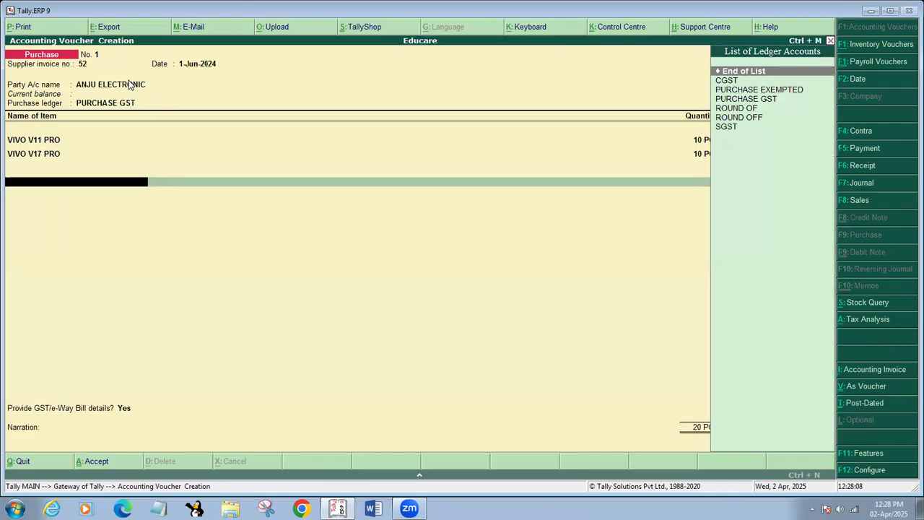
Create an IGST ledger under Duties & Taxes as GST Integrated Tax and accept its 58,800.00 amount
key(alt+c)
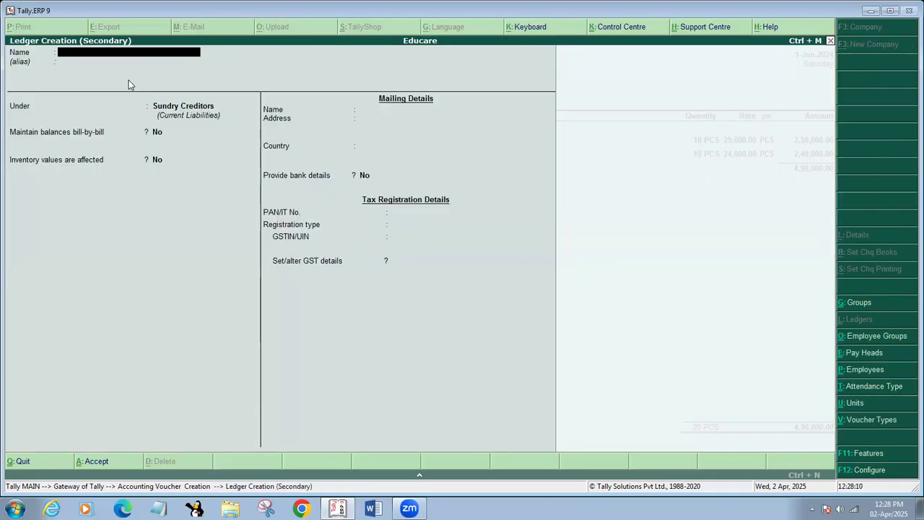
text(IGST)
key(Return)
key(Return)
text(de)
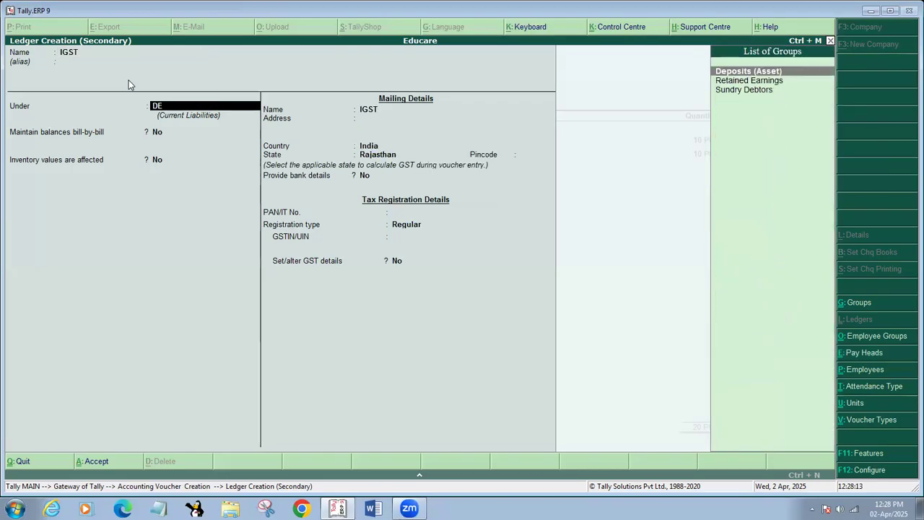
key(Return)
key(BackSpace)
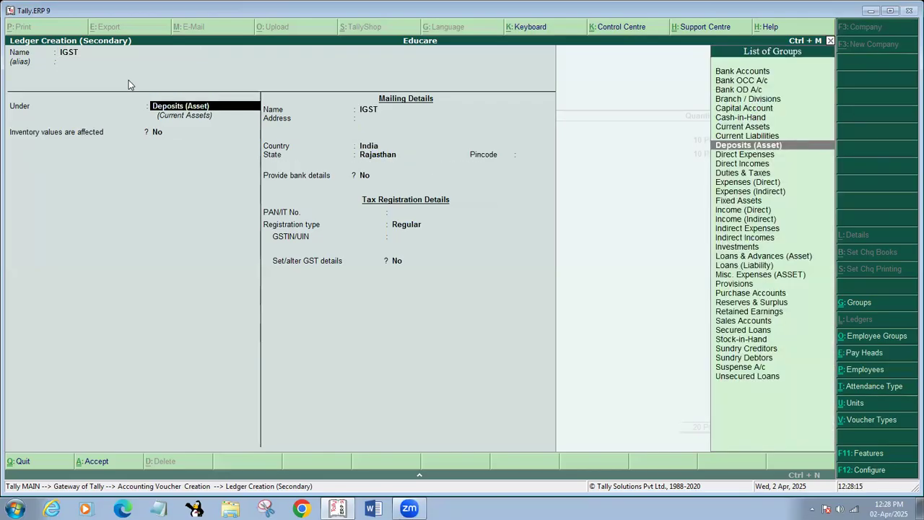
text(du)
key(Return)
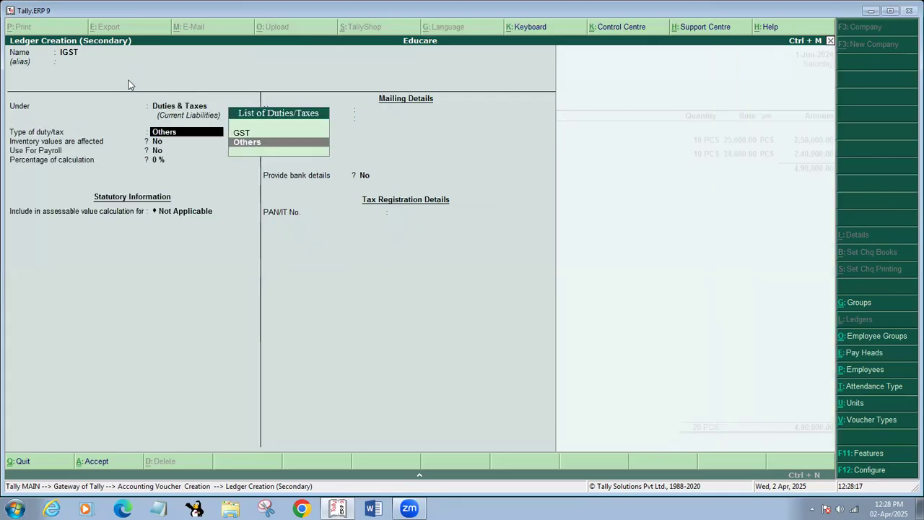
text(g)
key(Return)
key(Down)
key(Down)
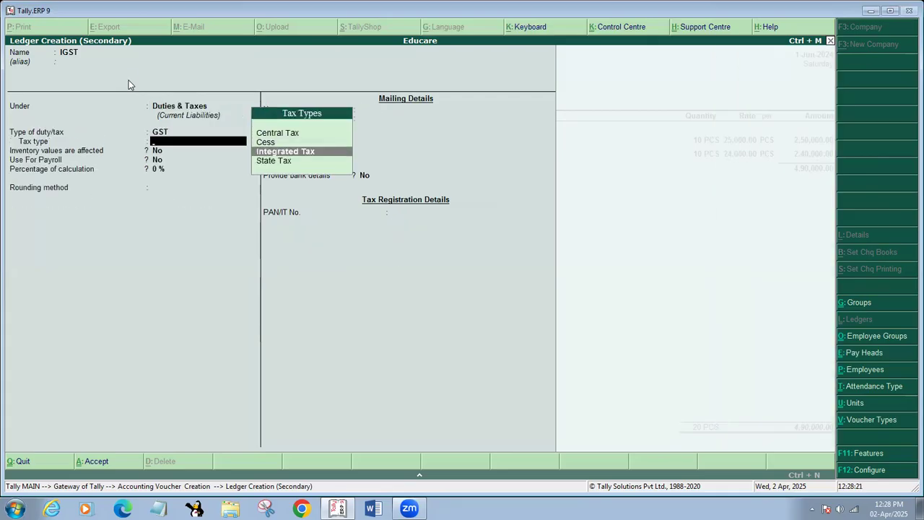
key(Return)
key(Return)
key(Return)
key(Return)
key(Return)
key(Return)
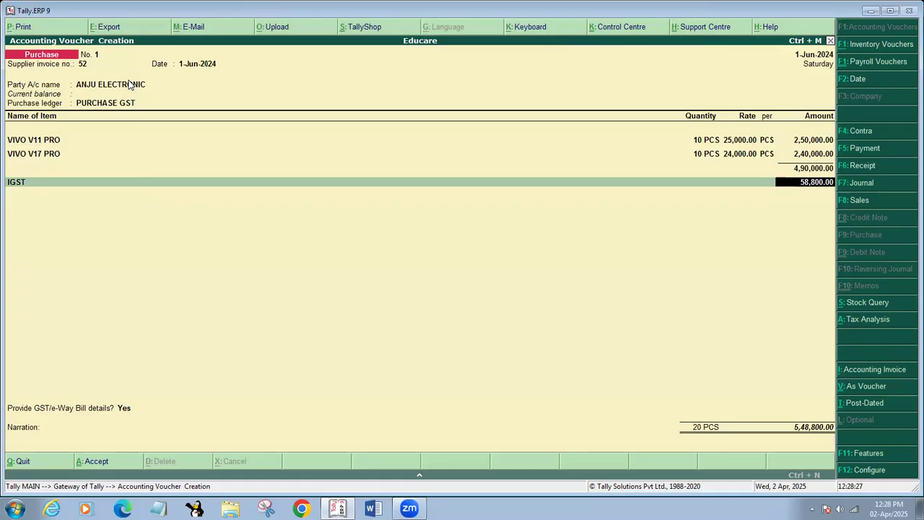
key(Return)
Accept the e-way bill details (invoice 52, Supply, Tax Invoice, Road, Regular vehicle) through to narration
key(Return)
key(Return)
key(Return)
key(Return)
key(Return)
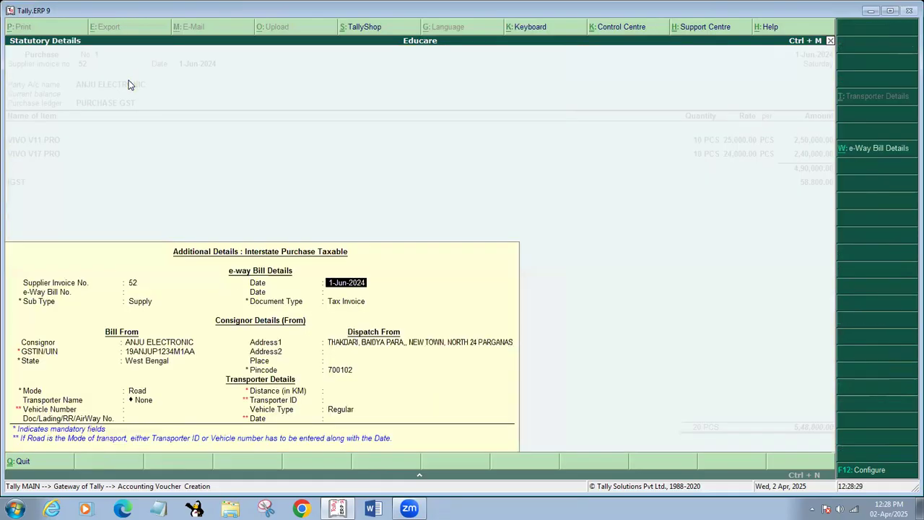
key(Return)
key(Return)
key(Return)
key(Return)
key(Return)
key(Return)
key(Return)
key(Return)
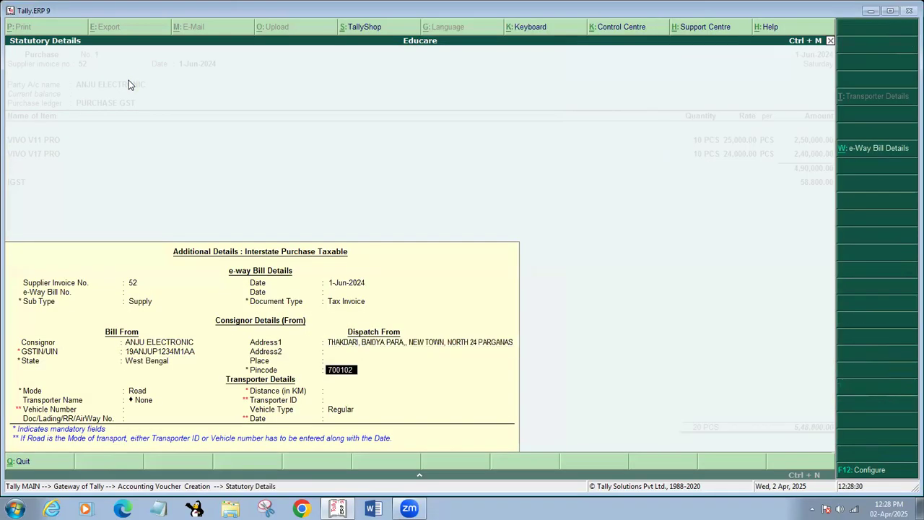
key(Return)
key(Return)
key(Return)
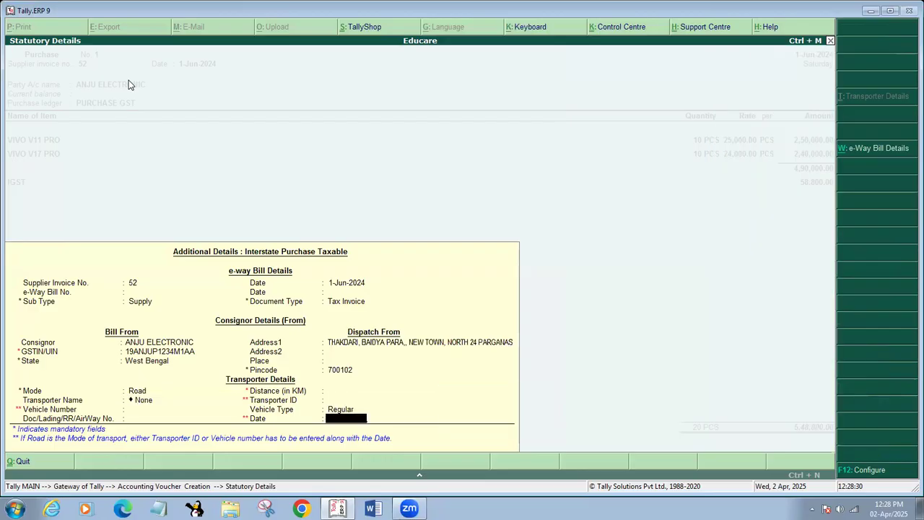
key(Return)
key(Return)
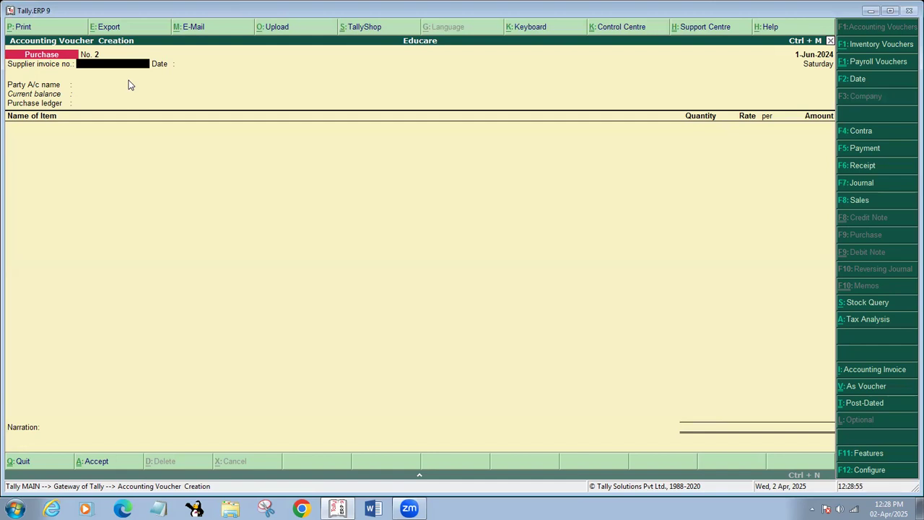
Leave voucher entry for the main menu, declining the quit prompt
key(Escape)
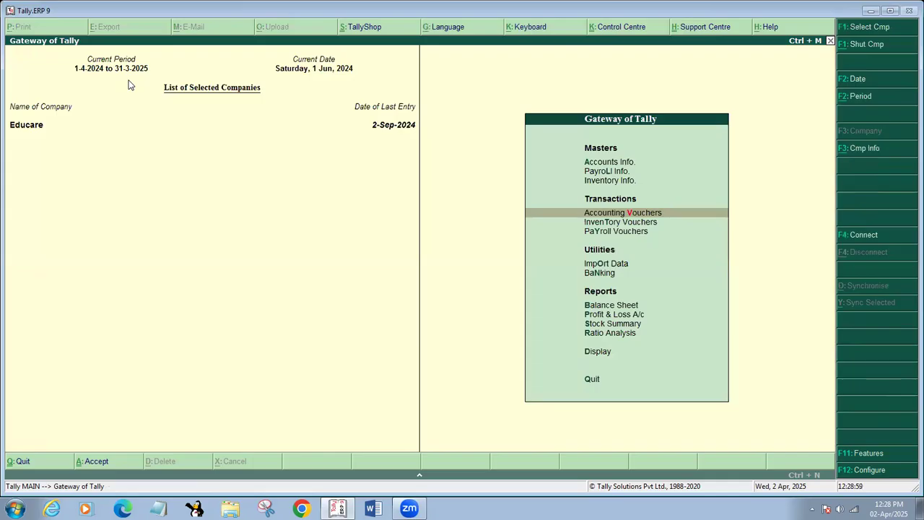
key(Escape)
key(n)
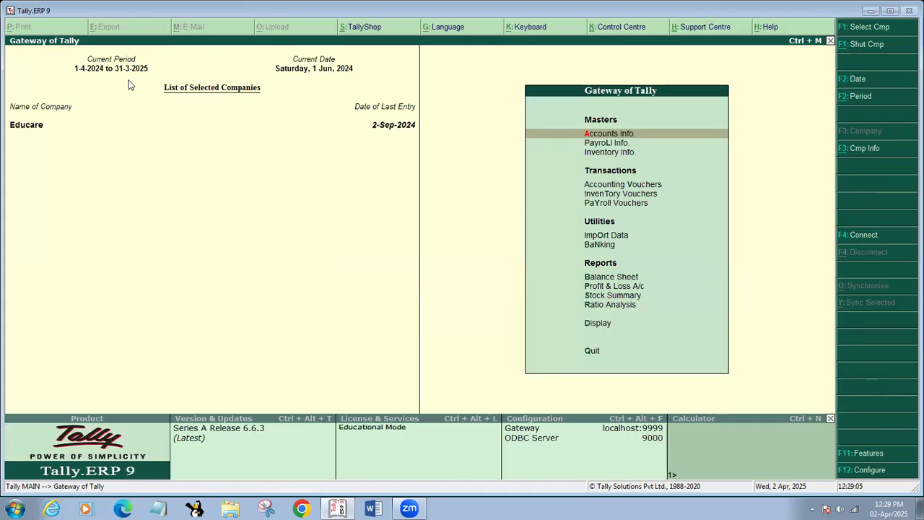
Open the Balance Sheet, check Capital Account, then drill into the Profit & Loss A/c
key(b)
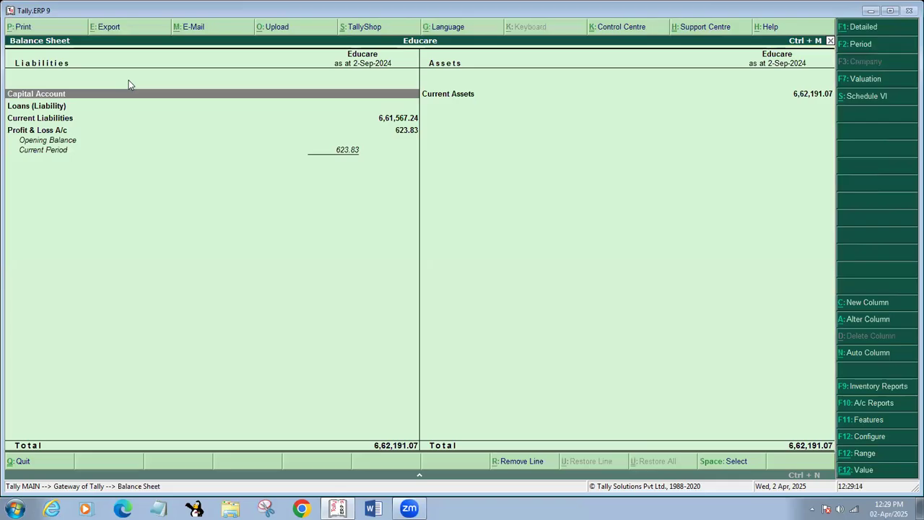
key(Return)
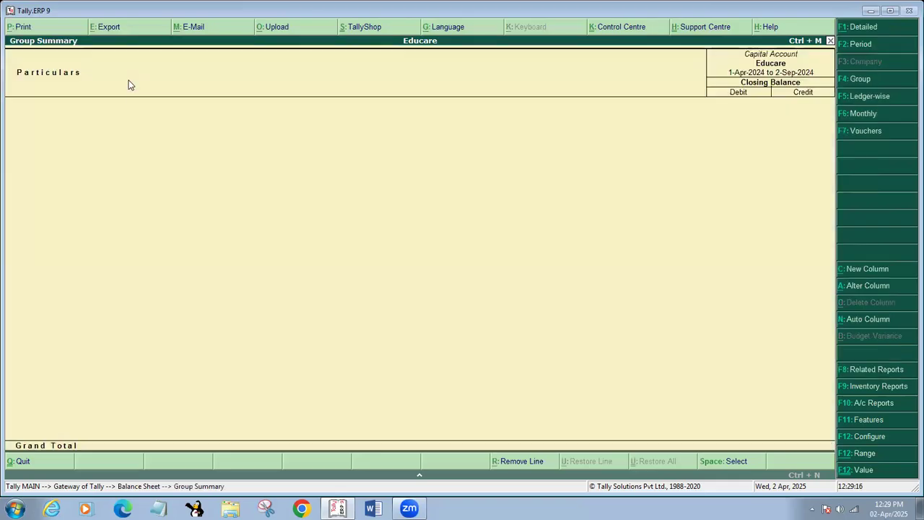
key(Escape)
key(Down)
key(Down)
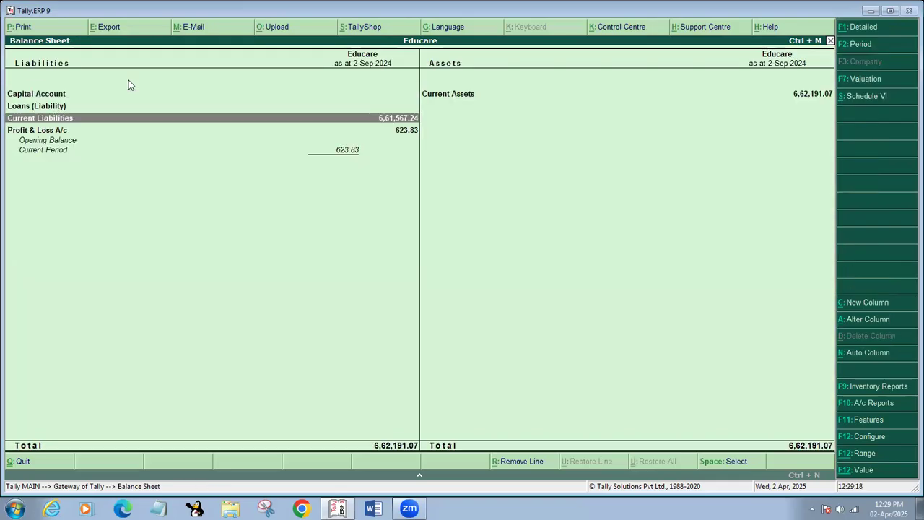
key(Down)
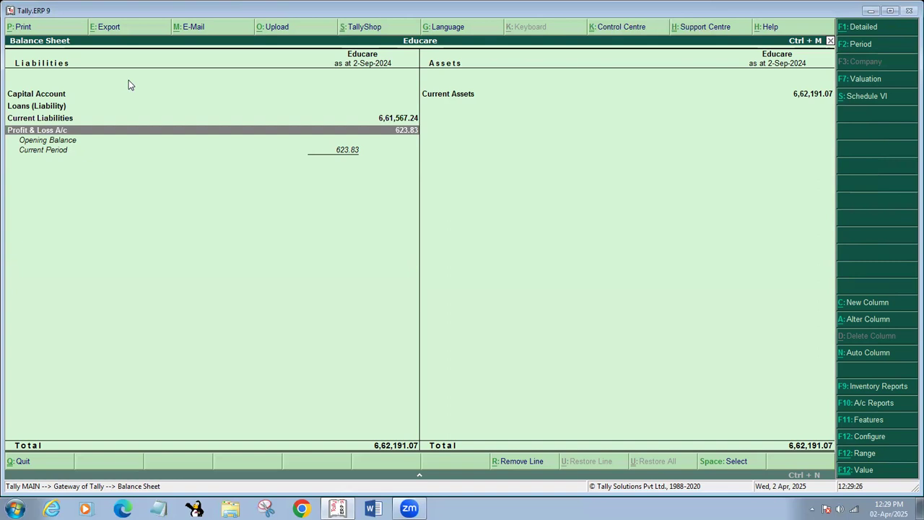
key(Return)
key(Down)
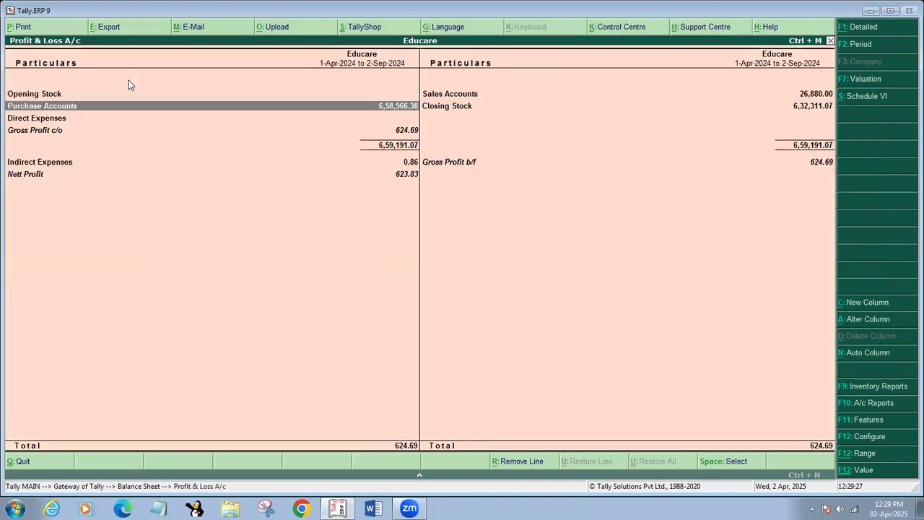
key(Down)
key(Down)
key(Down)
key(Up)
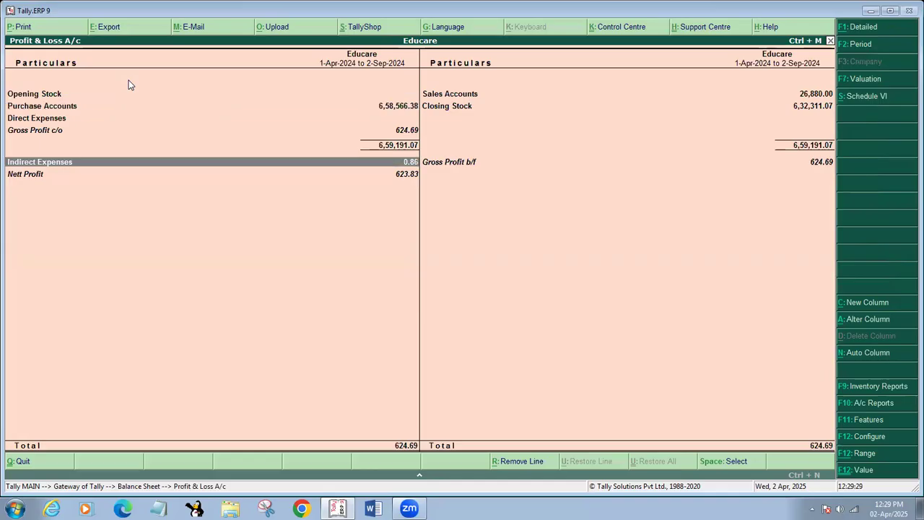
key(Up)
key(Up)
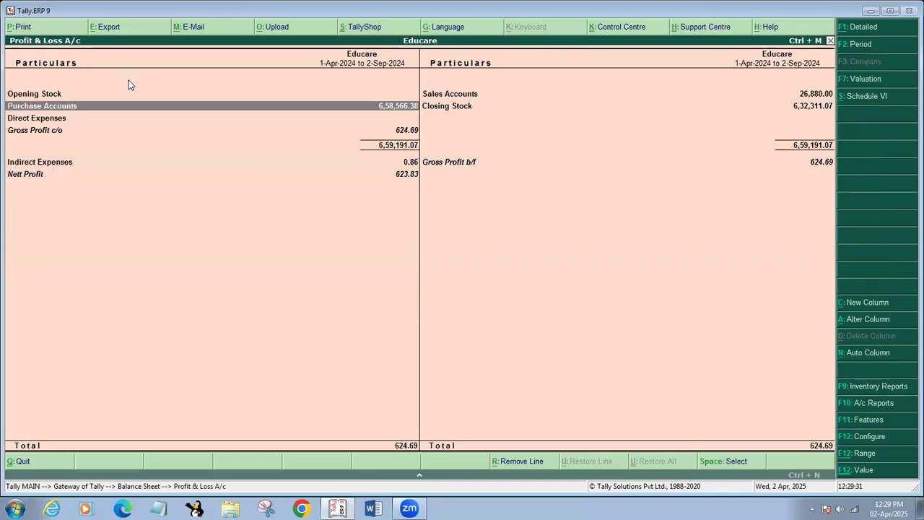
key(Return)
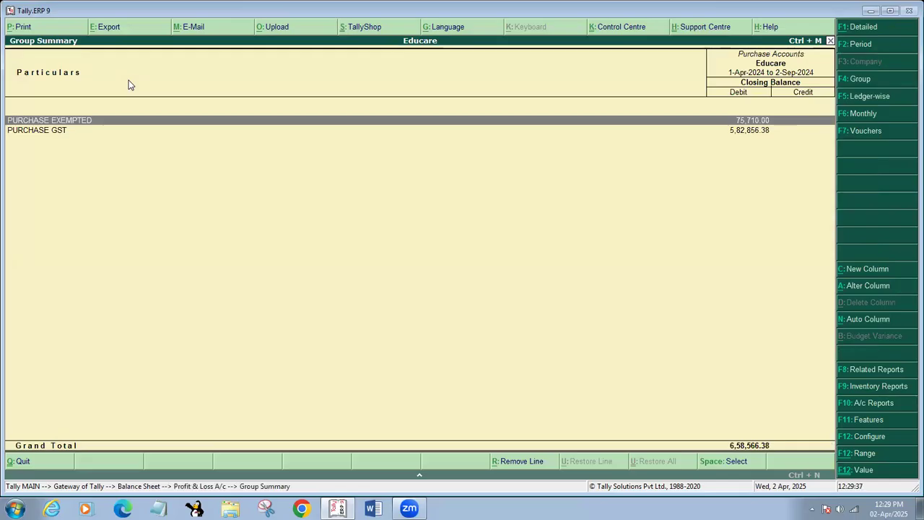
key(Down)
key(Return)
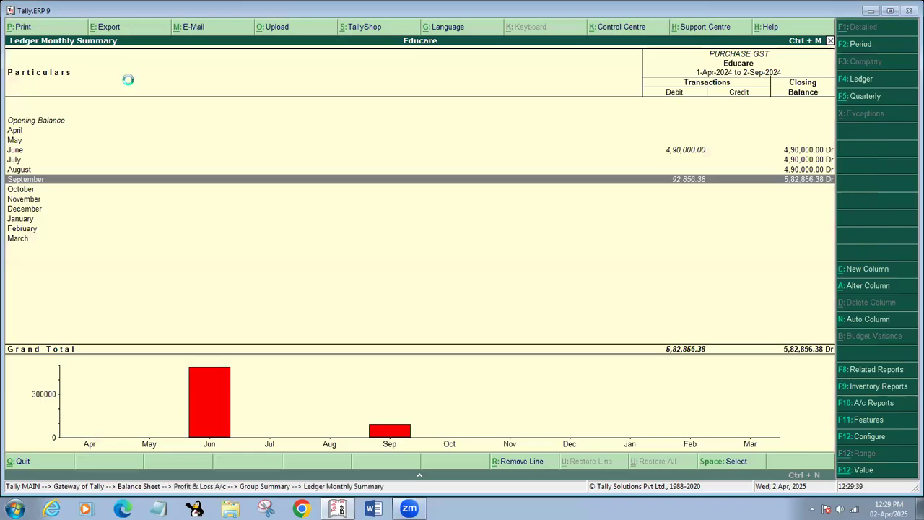
key(Return)
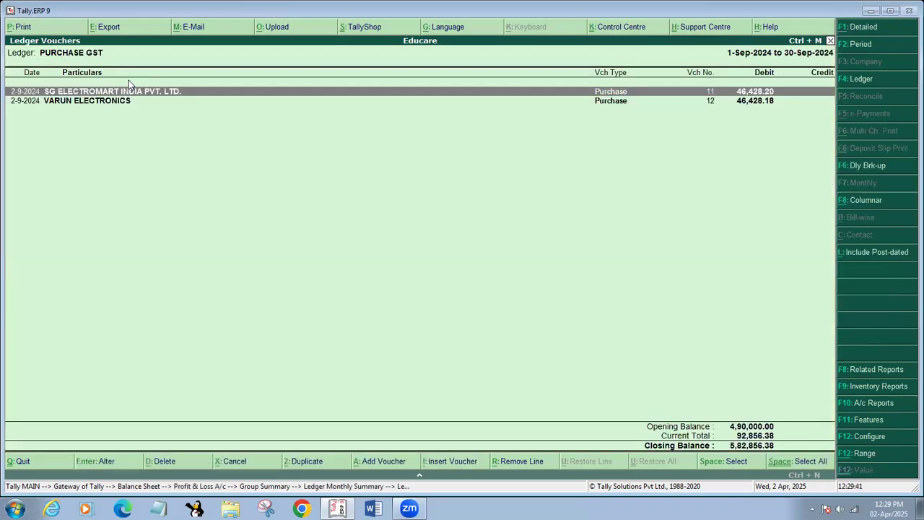
key(Escape)
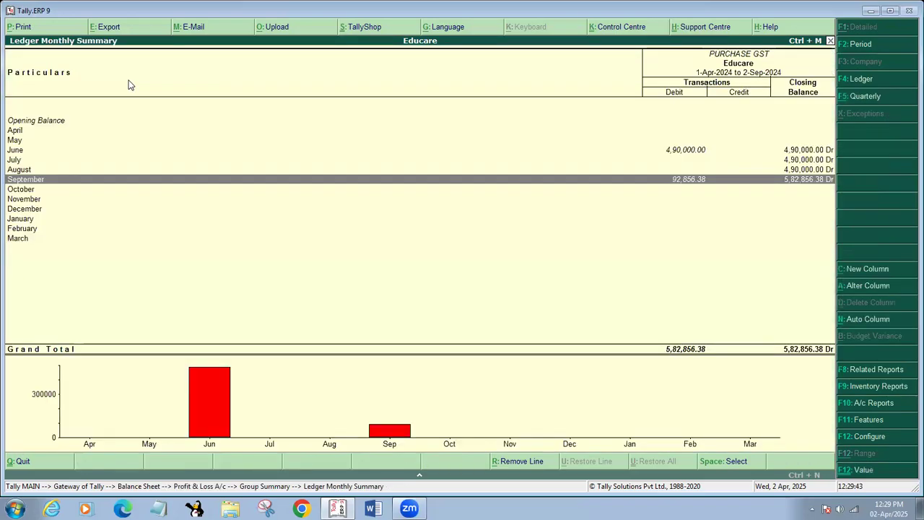
key(alt+p)
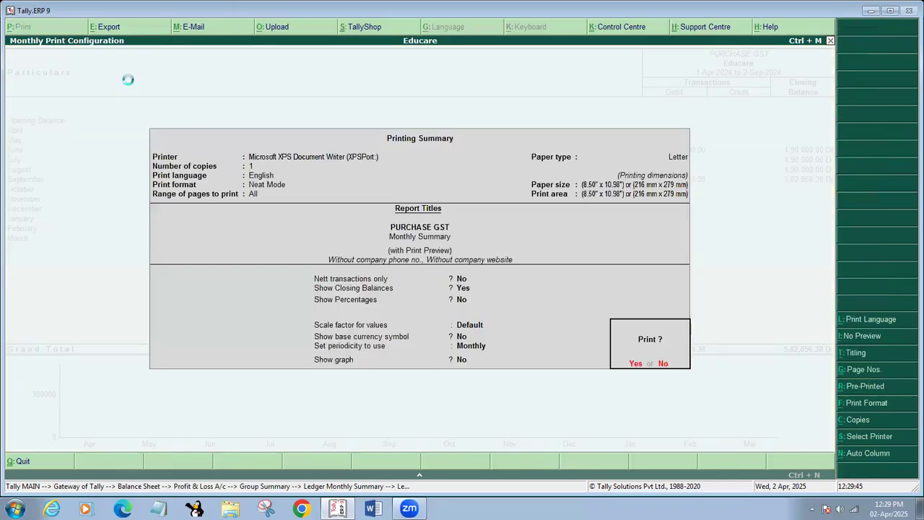
key(Return)
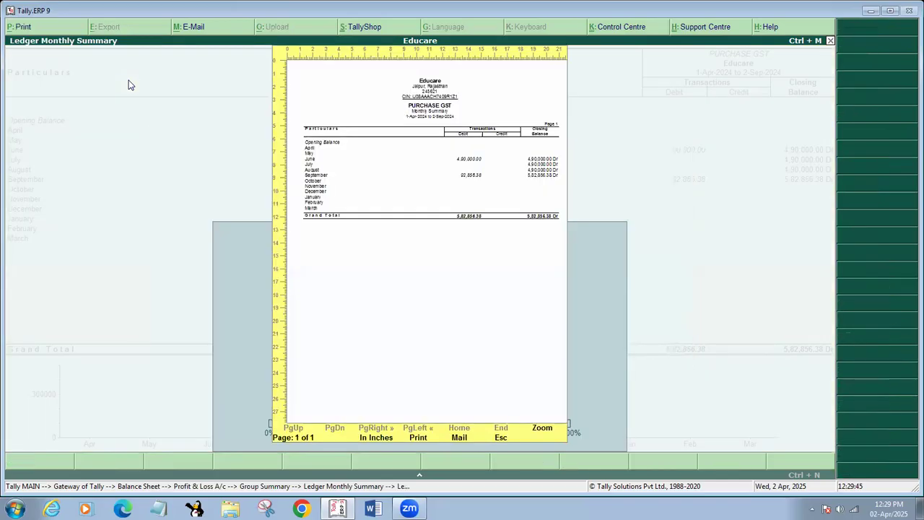
key(Escape)
key(Escape)
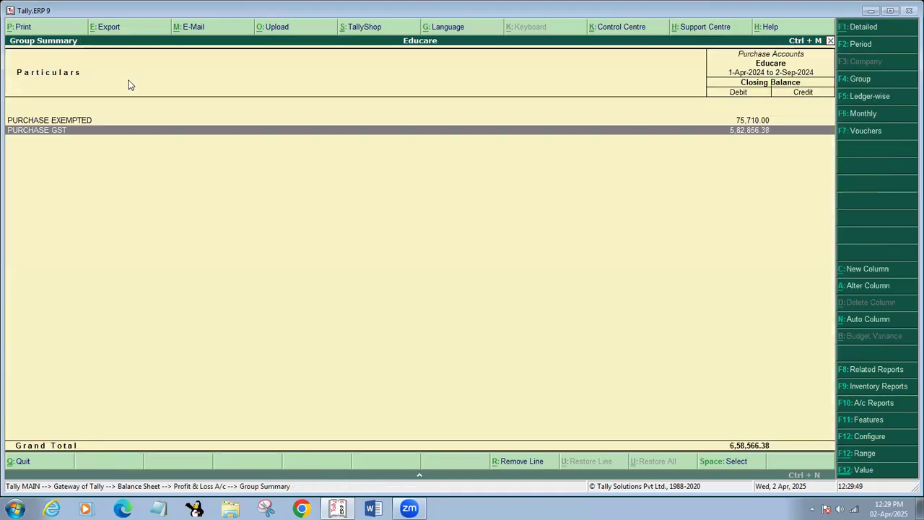
key(Escape)
key(Escape)
key(Escape)
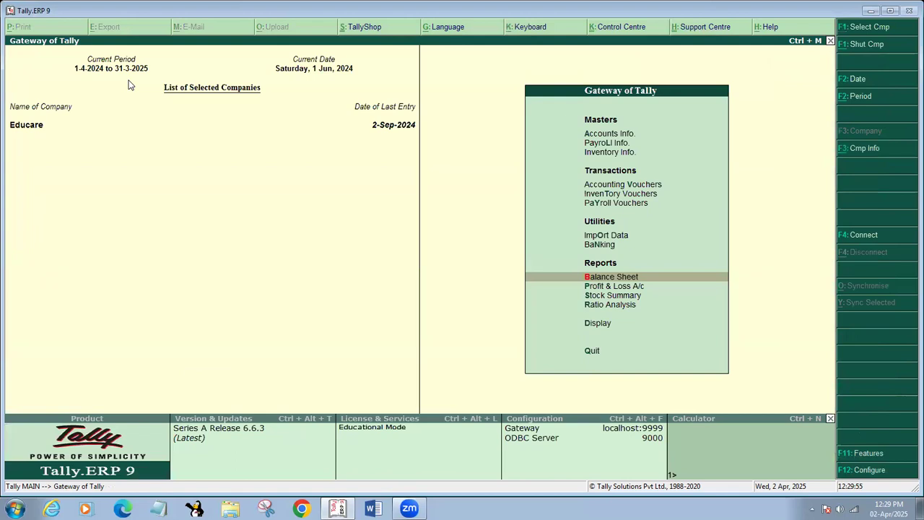
Open and preview Current Liabilities from the Balance Sheet, then drill into Sundry Creditors
key(Return)
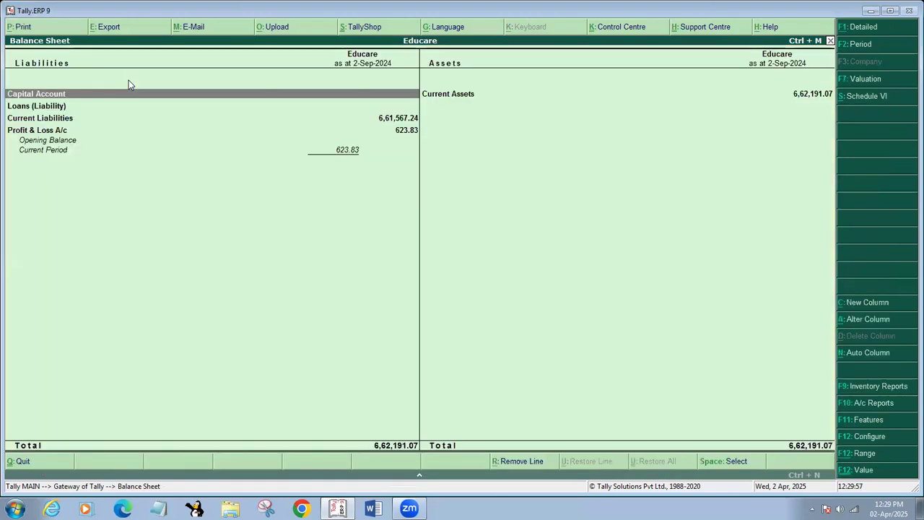
key(Down)
key(Down)
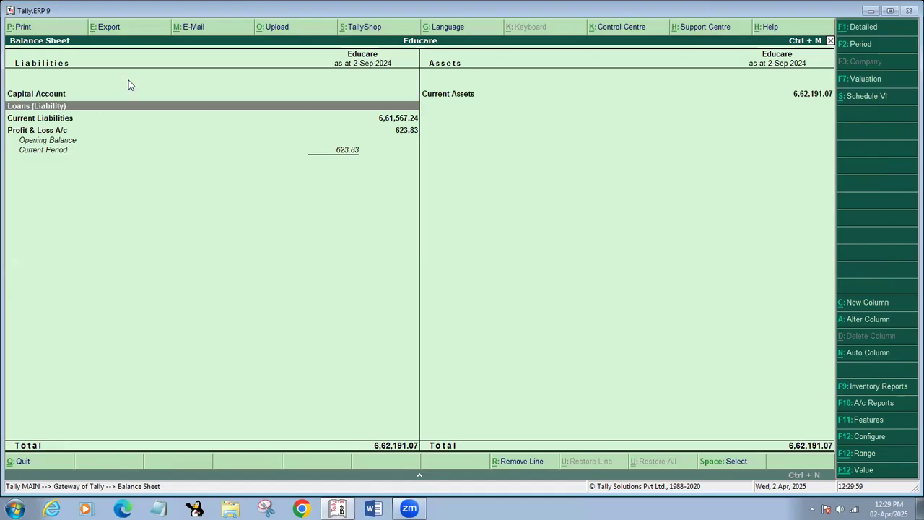
key(Return)
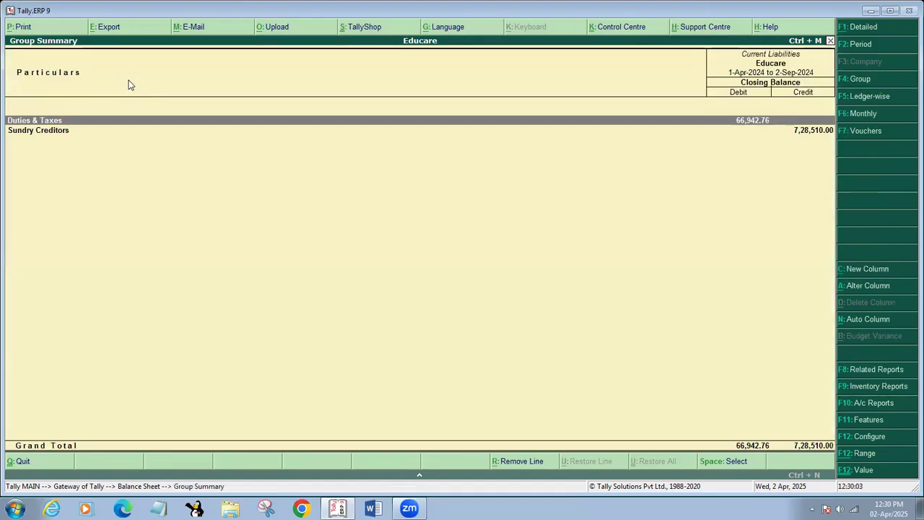
key(alt+p)
key(Return)
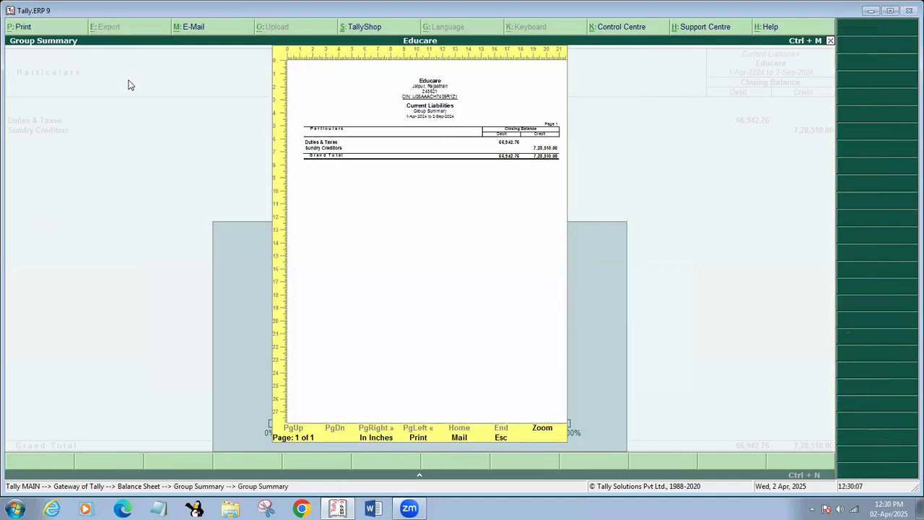
key(Escape)
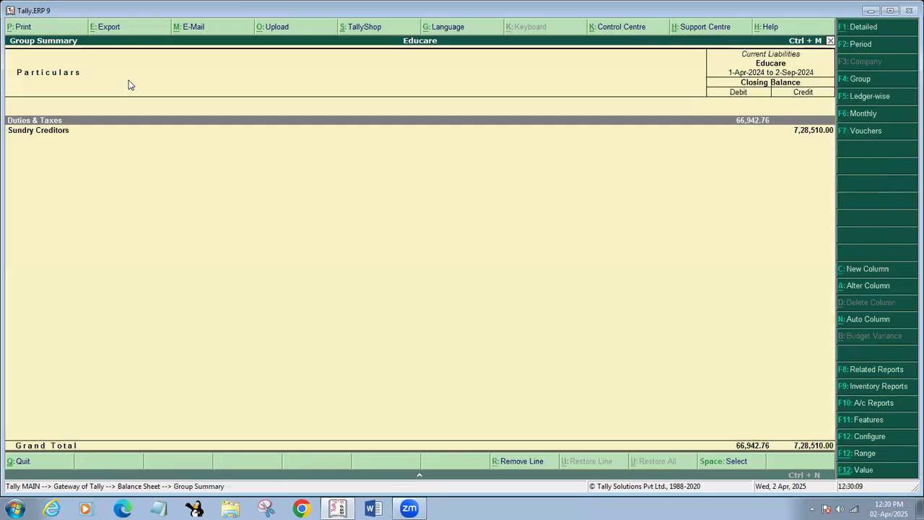
key(Down)
key(Return)
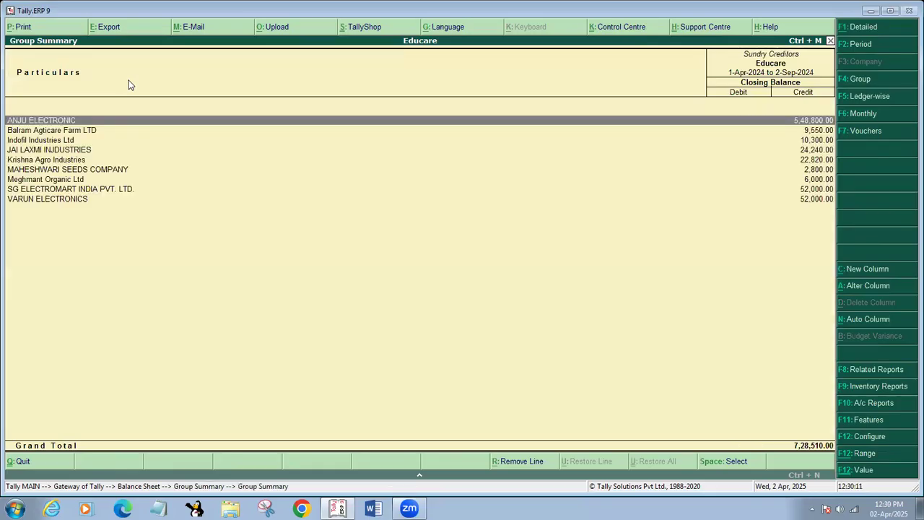
Print the Sundry Creditors summary to an XPS file named BBS1 in Documents
key(alt+p)
key(Return)
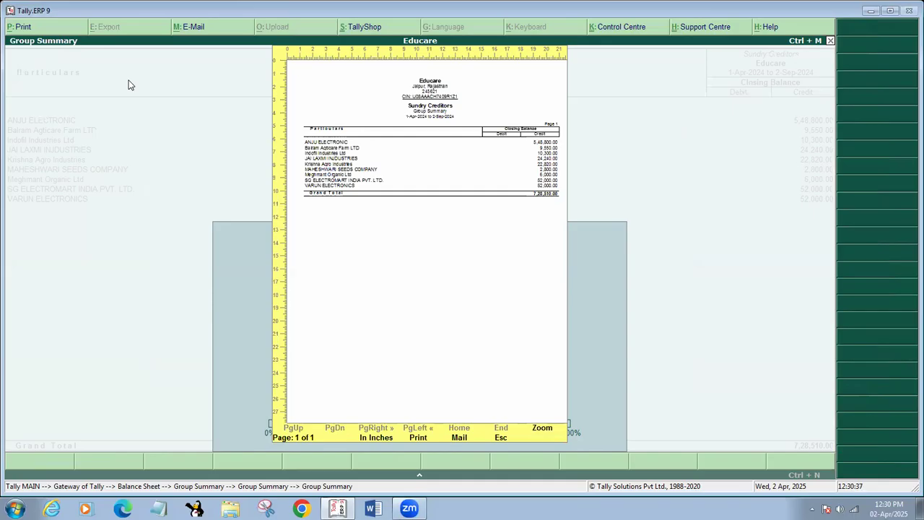
click(423, 442)
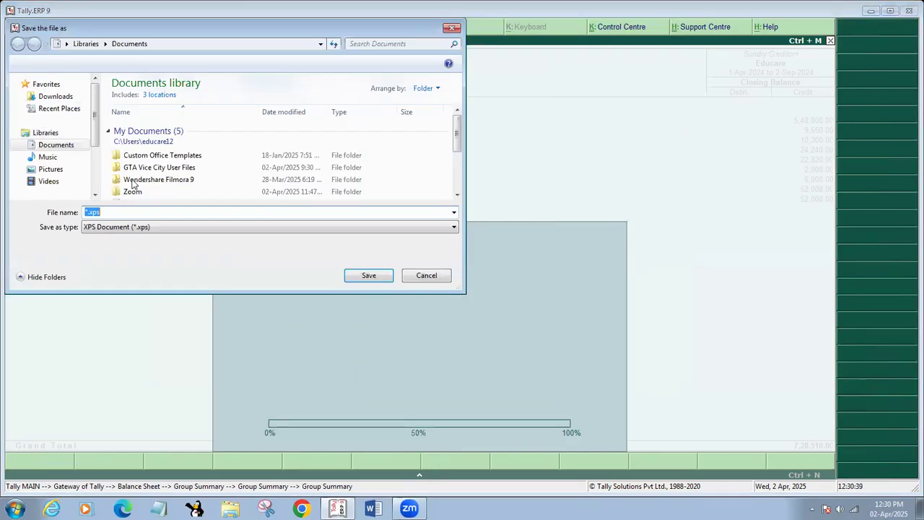
click(62, 146)
text(BBS1)
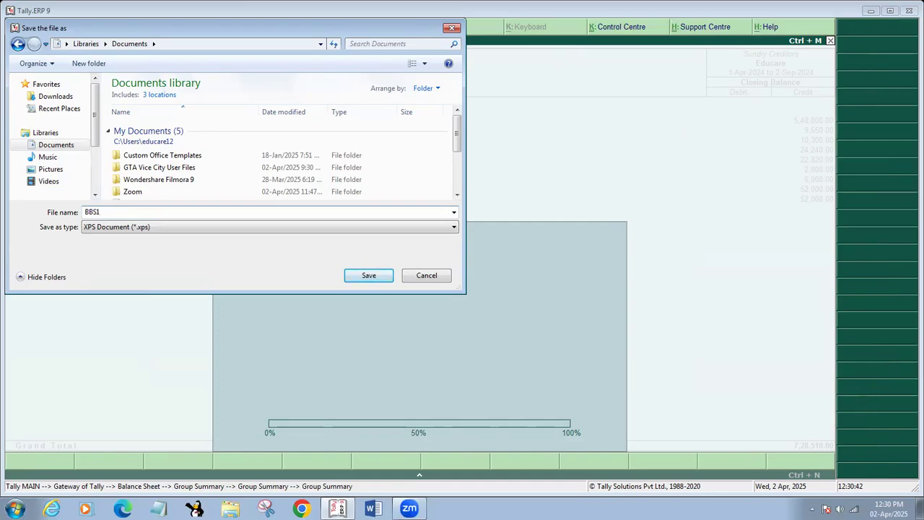
key(Return)
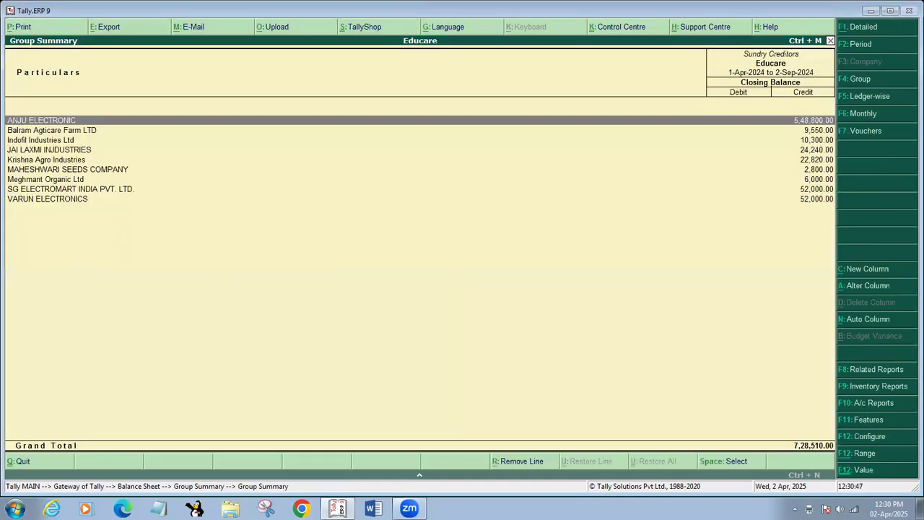
key(super+d)
Try opening BBS1 directly, dismiss the could-not-open error, and close the reader and browser
double_click(187, 17)
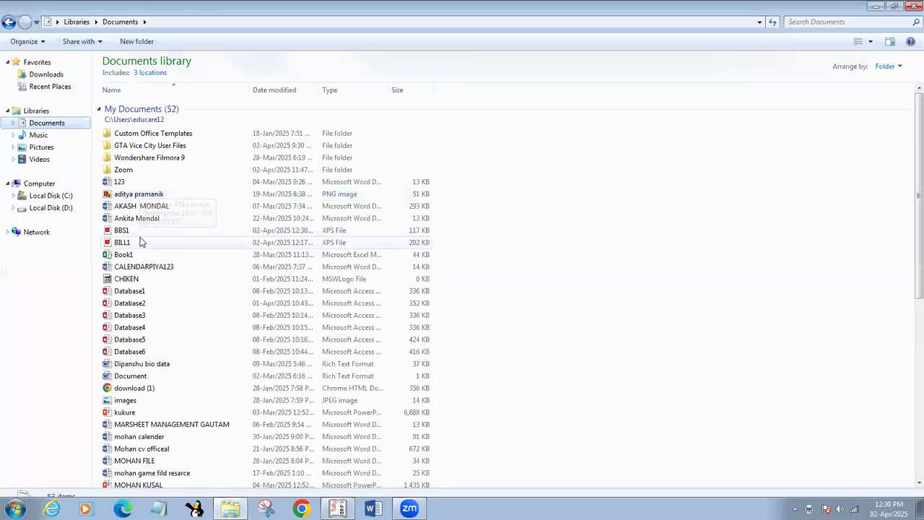
double_click(140, 231)
click(570, 283)
click(909, 11)
click(910, 11)
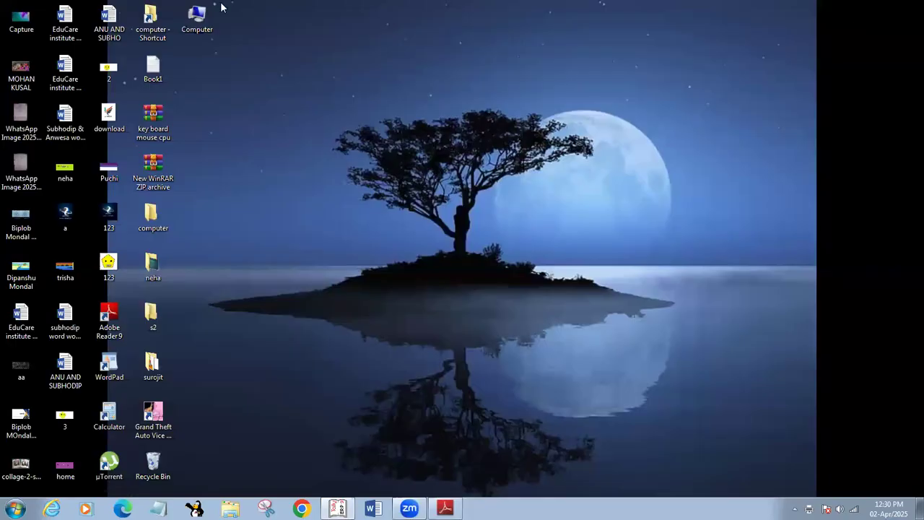
From the Computer window's Documents library, open BBS1 with XPS Viewer
click(197, 19)
double_click(192, 19)
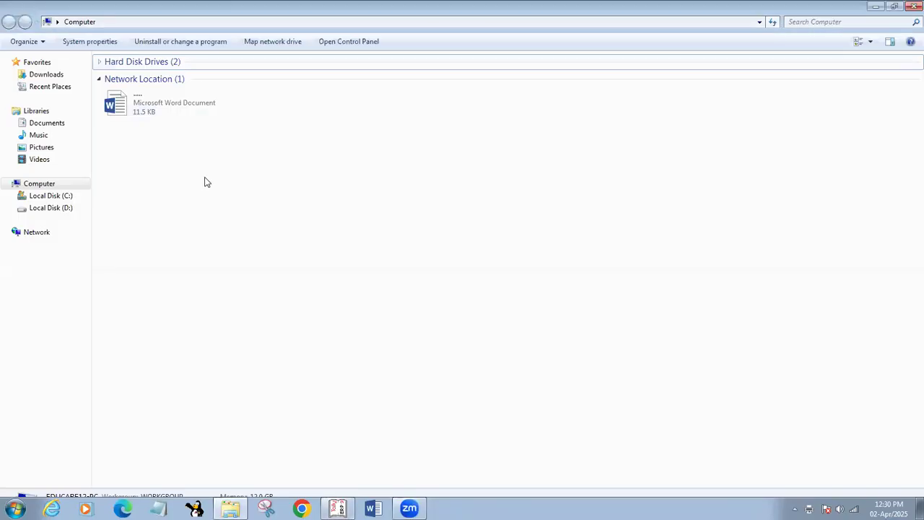
click(52, 207)
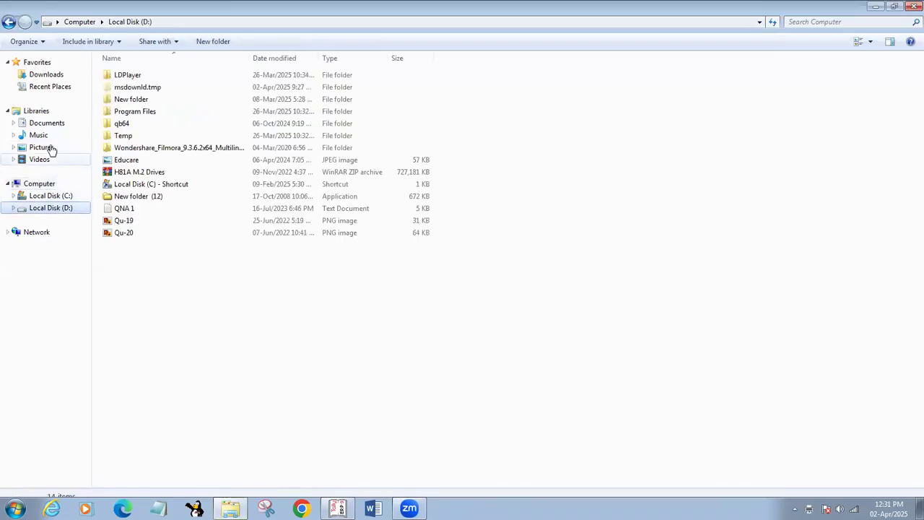
click(49, 123)
right_click(155, 233)
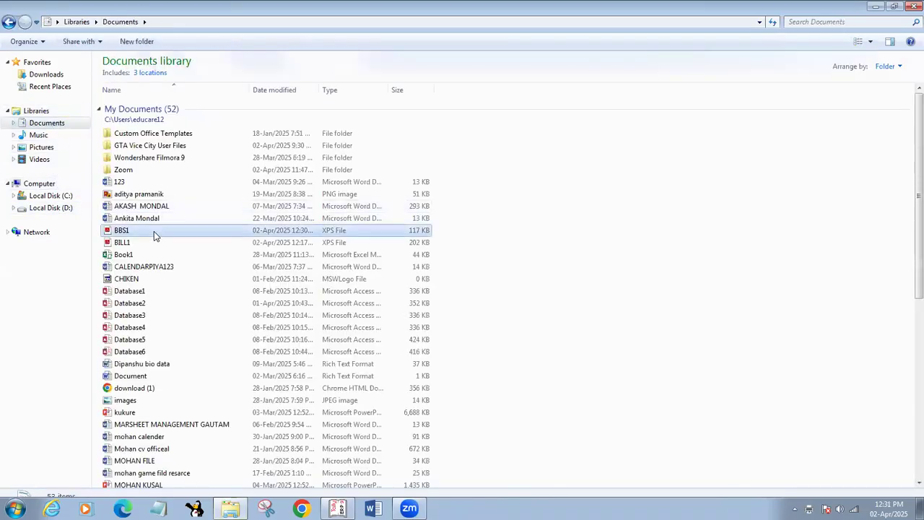
mouse_move(185, 254)
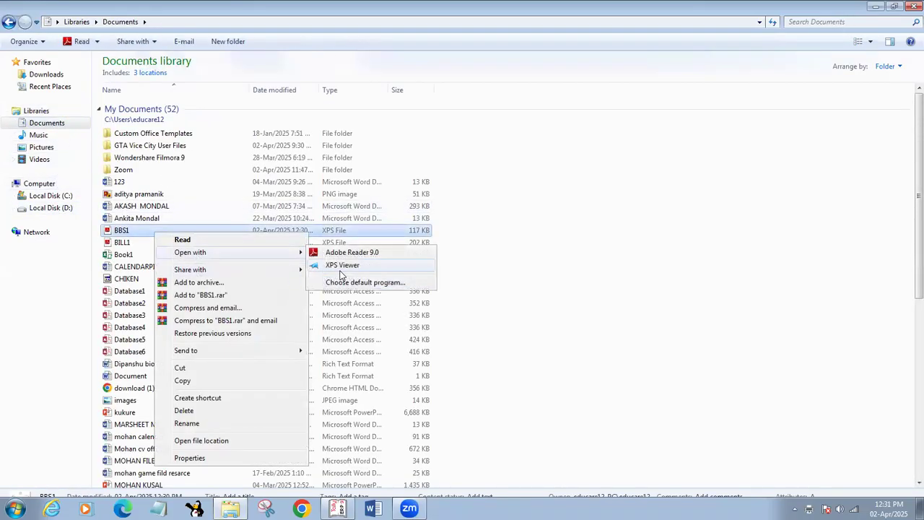
click(323, 283)
double_click(480, 197)
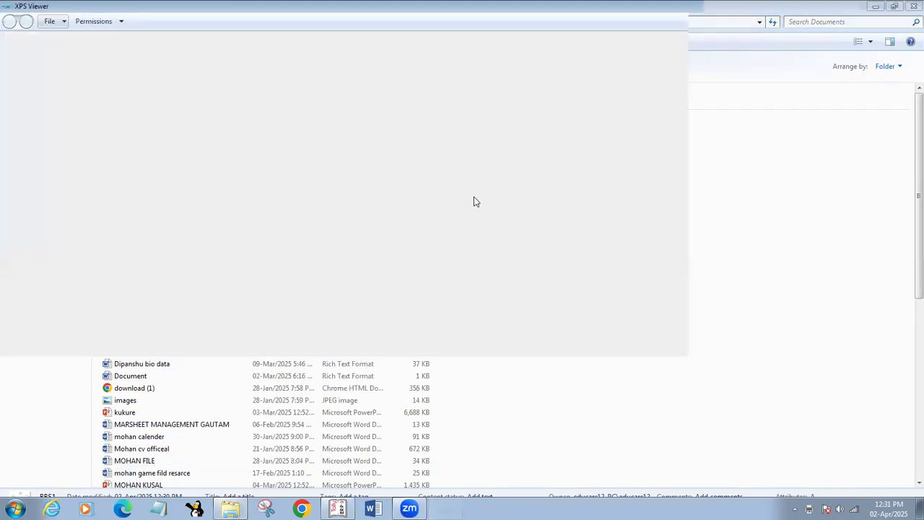
Zoom into BBS1 and highlight the Educare header's Jaipur, Rajasthan address and CIN
scroll(535, 275, up, 3)
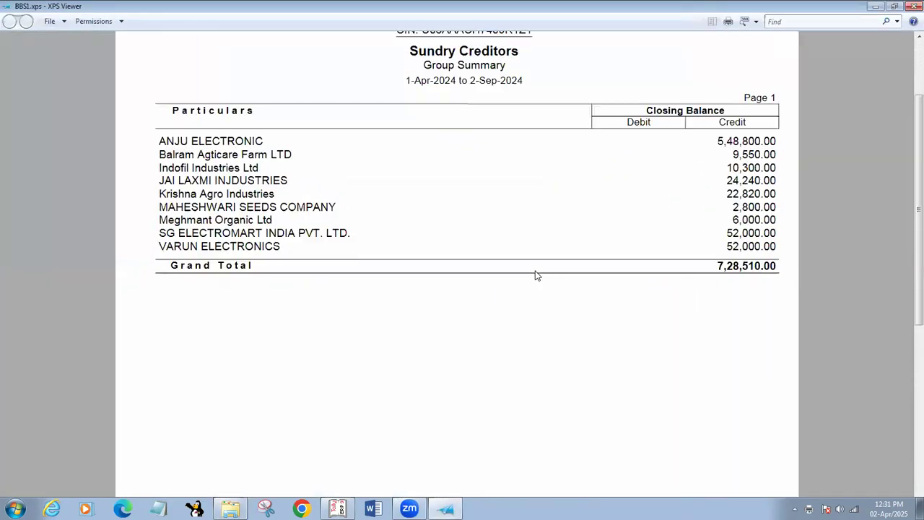
scroll(356, 244, down, 1)
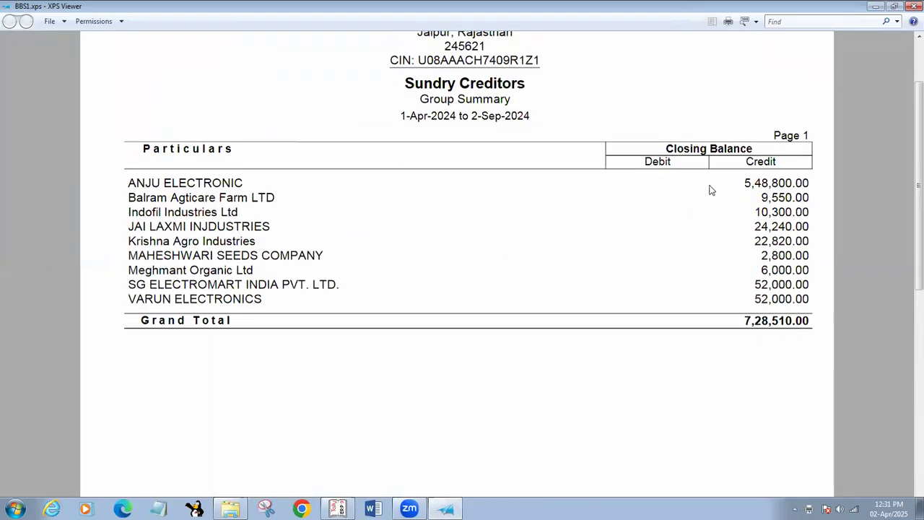
drag(219, 197, 775, 209)
click(367, 249)
scroll(762, 402, up, 3)
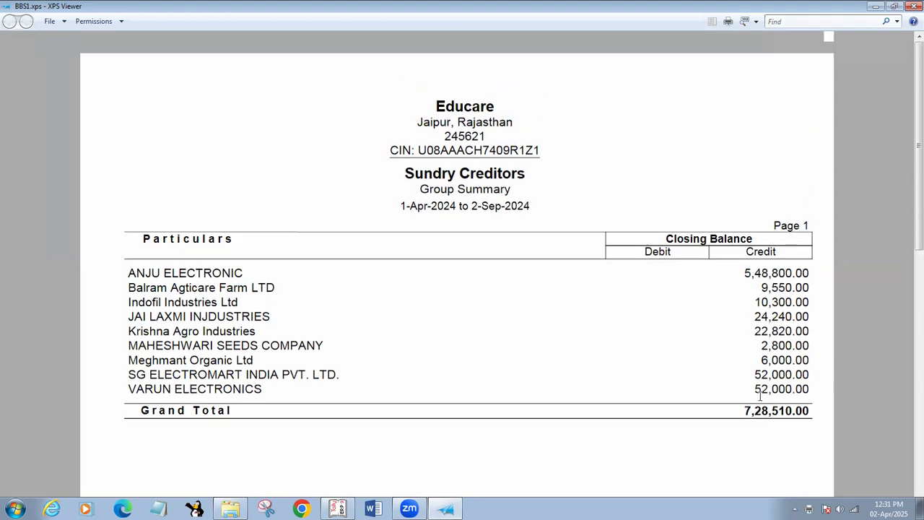
drag(406, 131, 540, 124)
click(439, 153)
drag(420, 150, 539, 148)
click(539, 147)
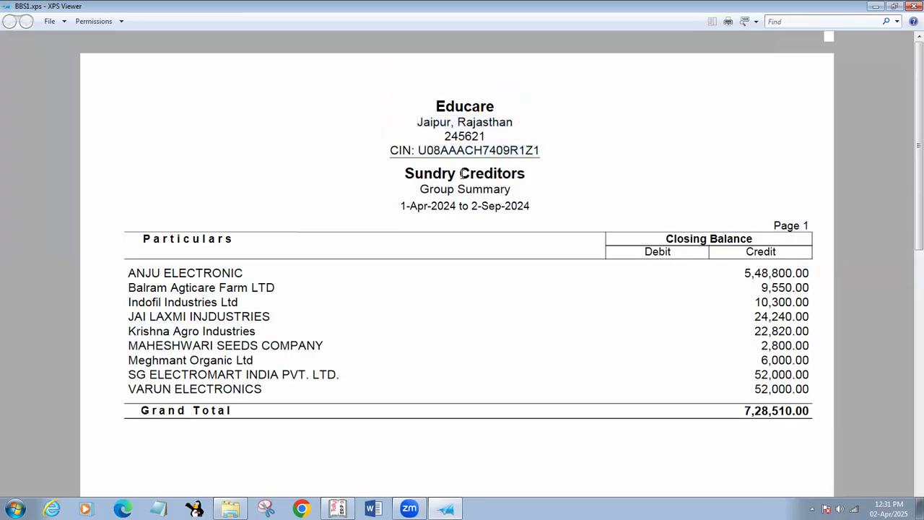
Highlight the Sundry Creditors heading and creditor rows with their credit balances, then return to Tally
scroll(454, 168, down, 2)
drag(409, 117, 530, 124)
click(541, 132)
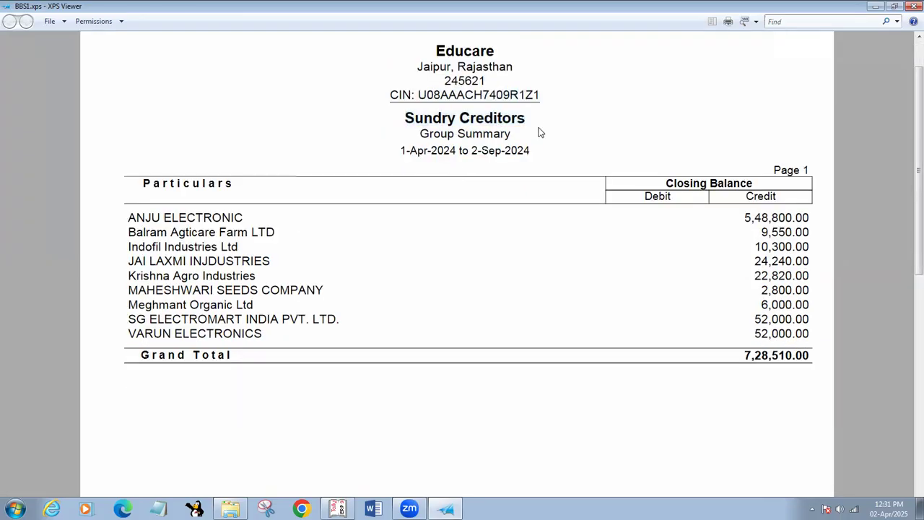
drag(127, 220, 772, 353)
click(762, 384)
click(333, 507)
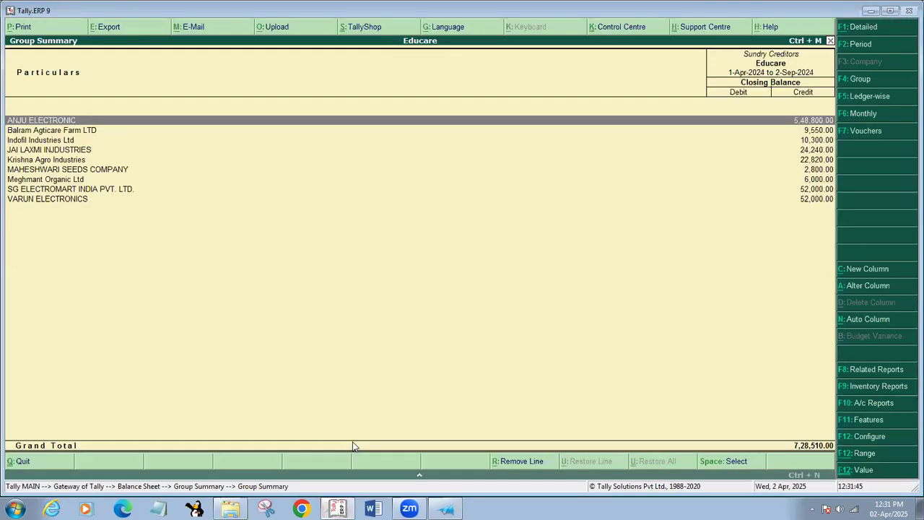
Return to the Balance Sheet and open the Profit & Loss A/c report
key(Escape)
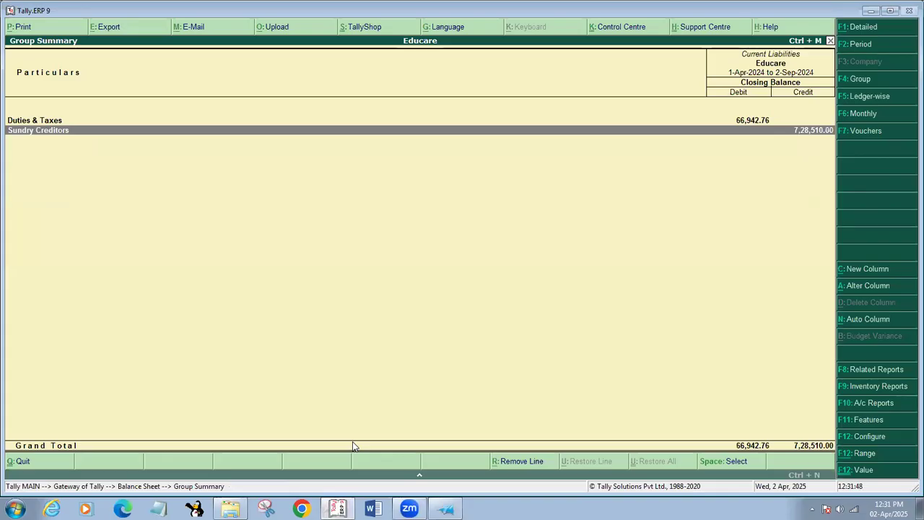
key(Escape)
key(Down)
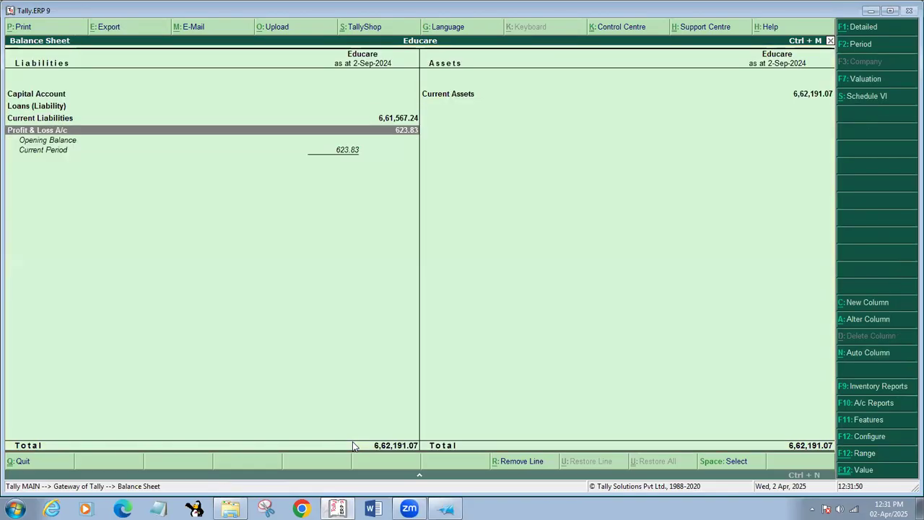
key(Return)
key(Down)
key(Down)
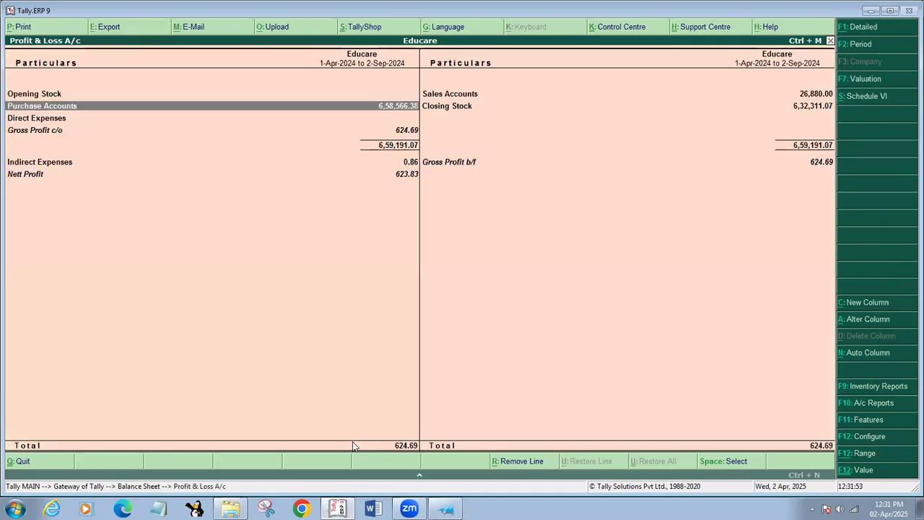
key(Down)
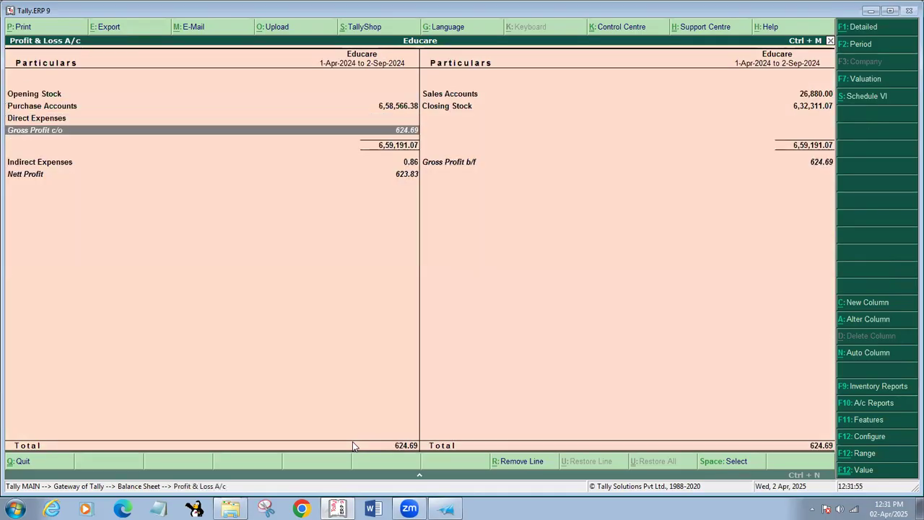
Print the Profit & Loss A/c to an XPS file named BBSLP1
key(alt+p)
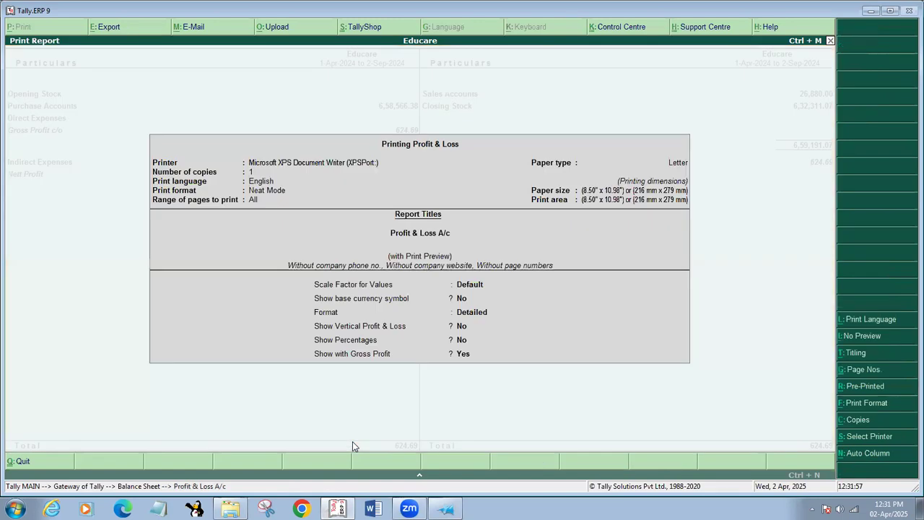
key(alt+i)
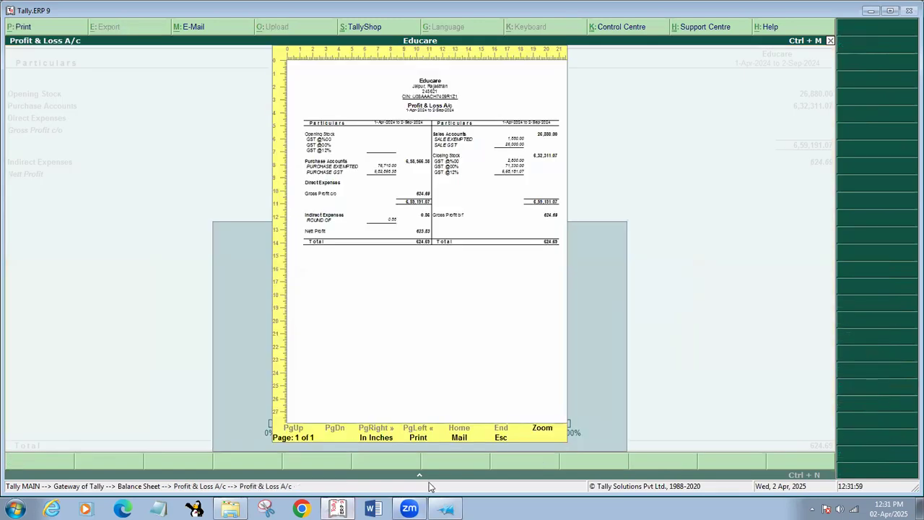
click(418, 437)
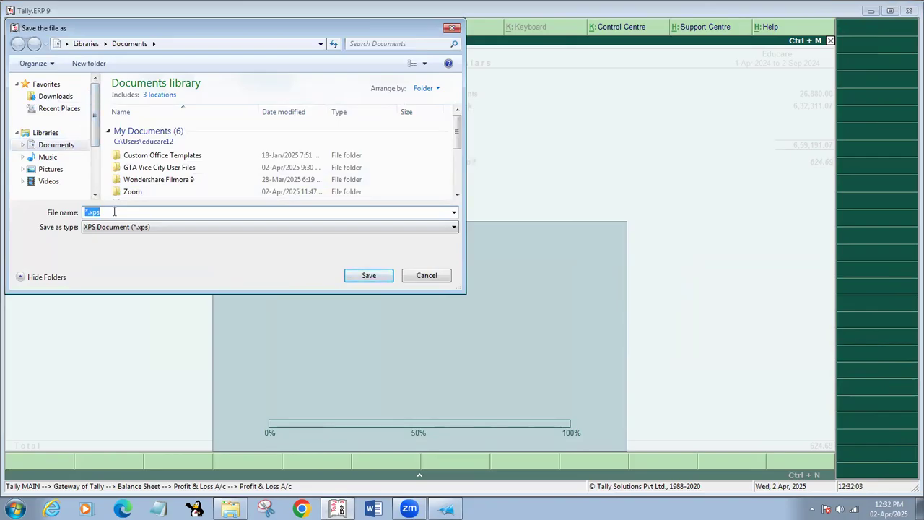
text(BBS)
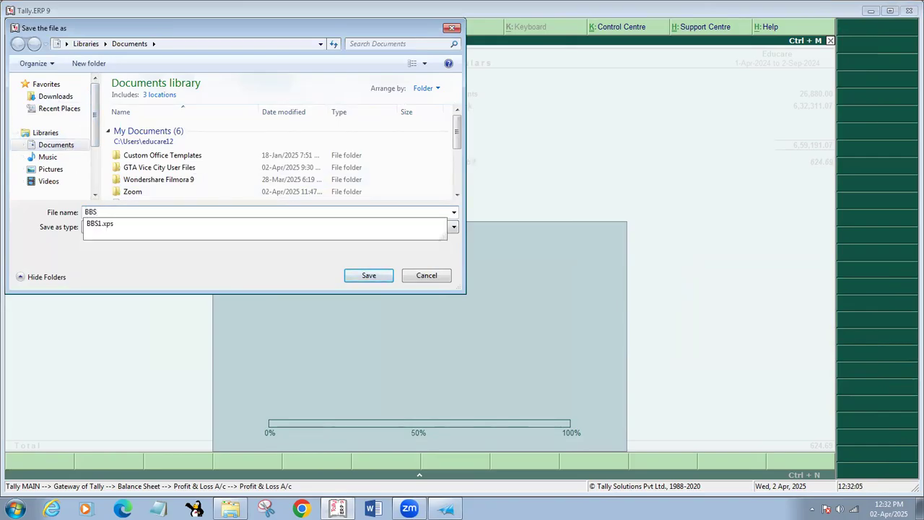
text(sdf)
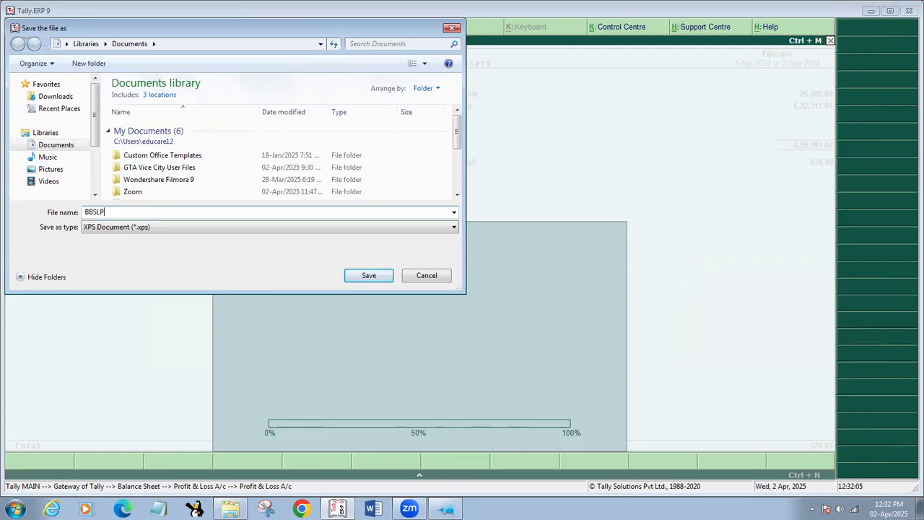
key(Return)
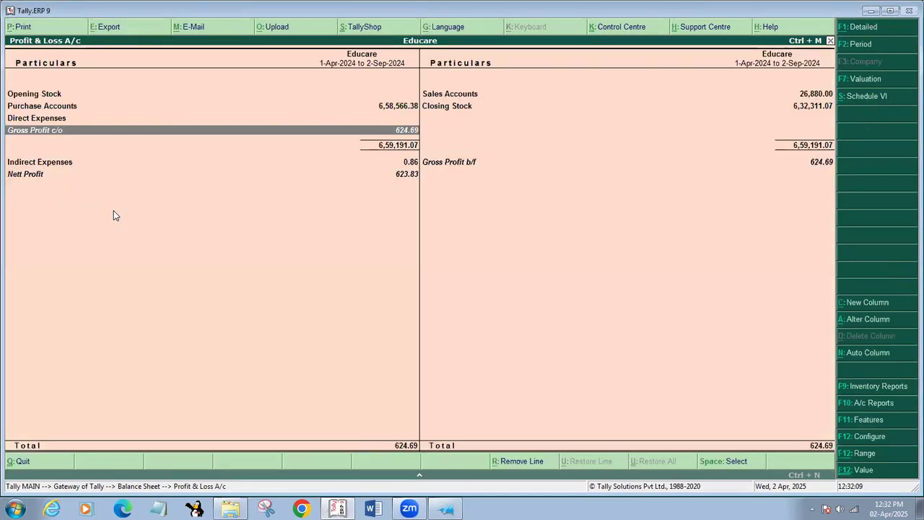
Open BBSLP1 from the Documents library via the Computer window
click(920, 508)
double_click(198, 19)
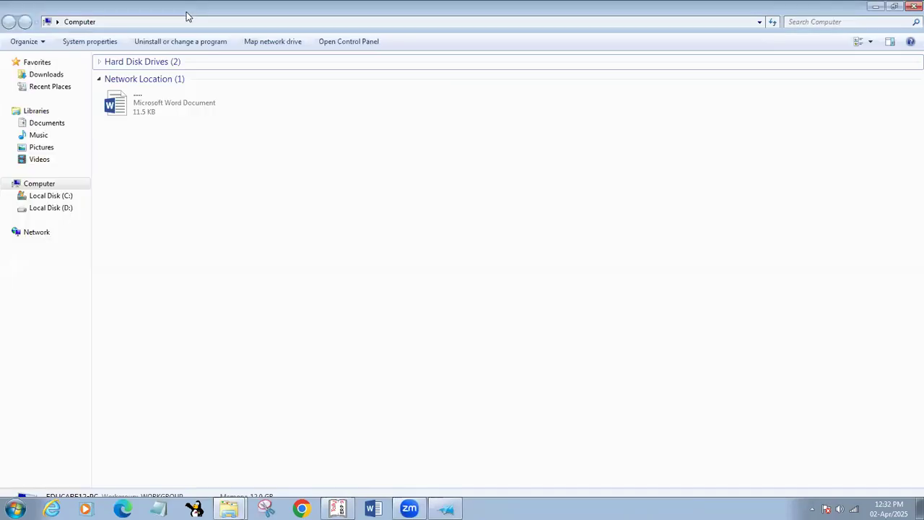
click(46, 124)
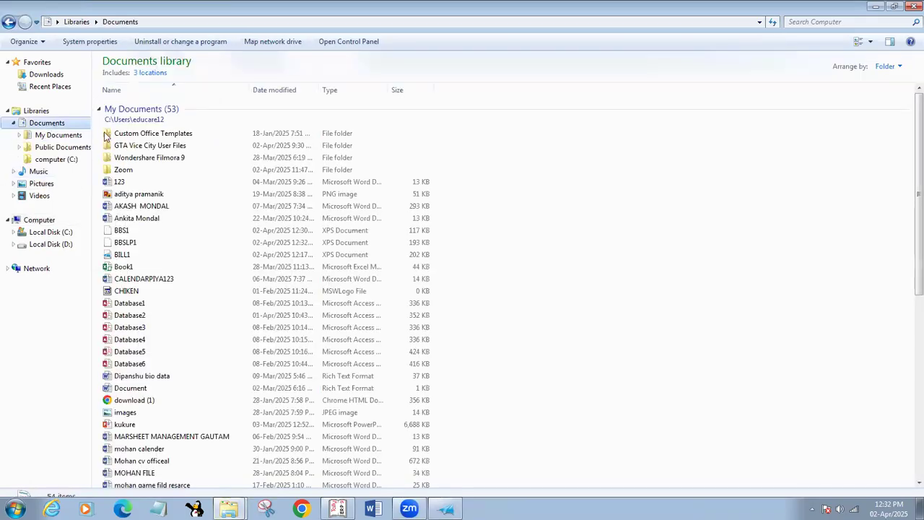
double_click(137, 241)
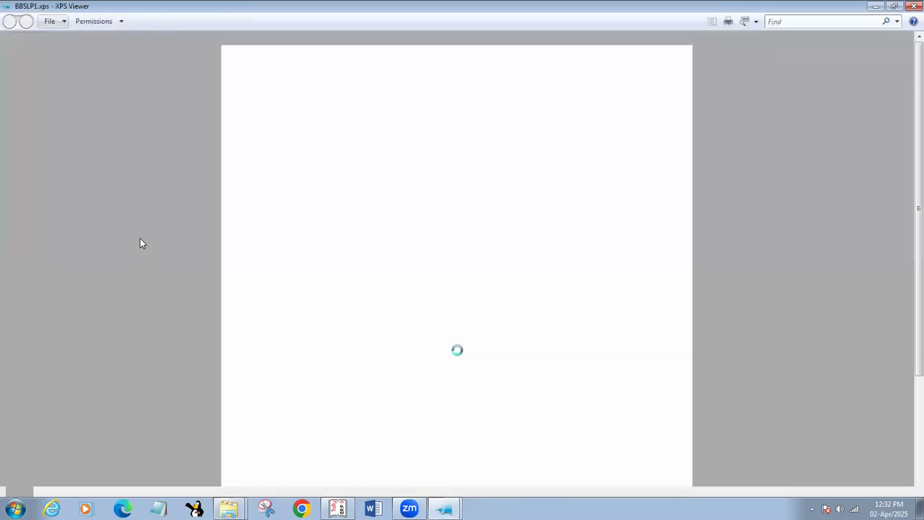
Zoom into the Profit & Loss page showing nett profit 623.83, then close XPS Viewer and Documents
scroll(278, 241, up, 5)
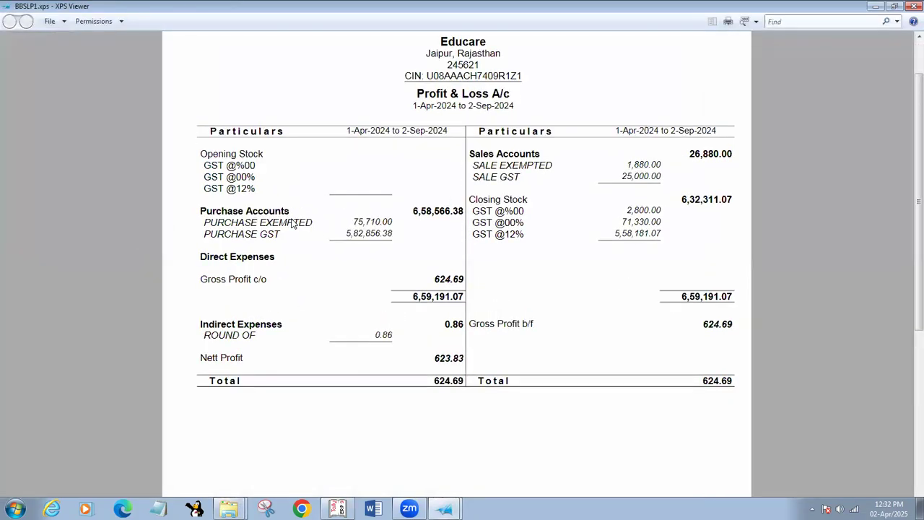
scroll(399, 238, up, 1)
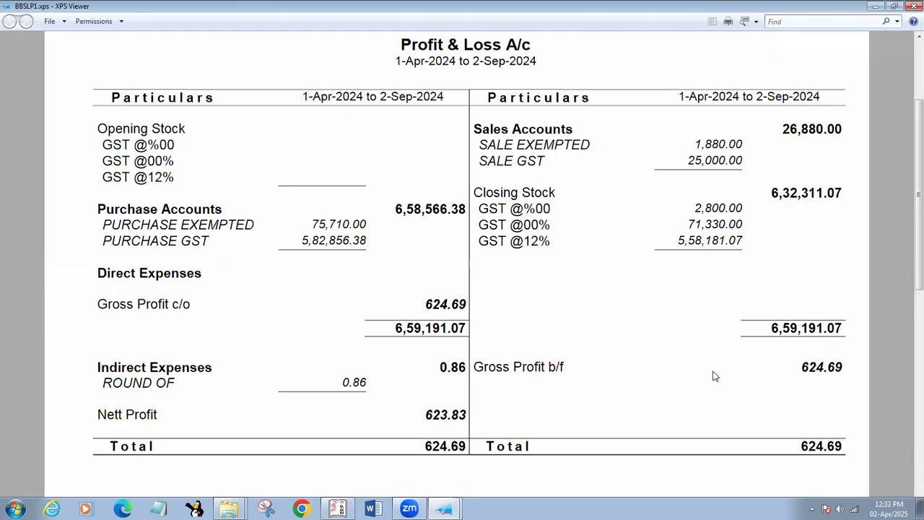
click(914, 6)
click(914, 6)
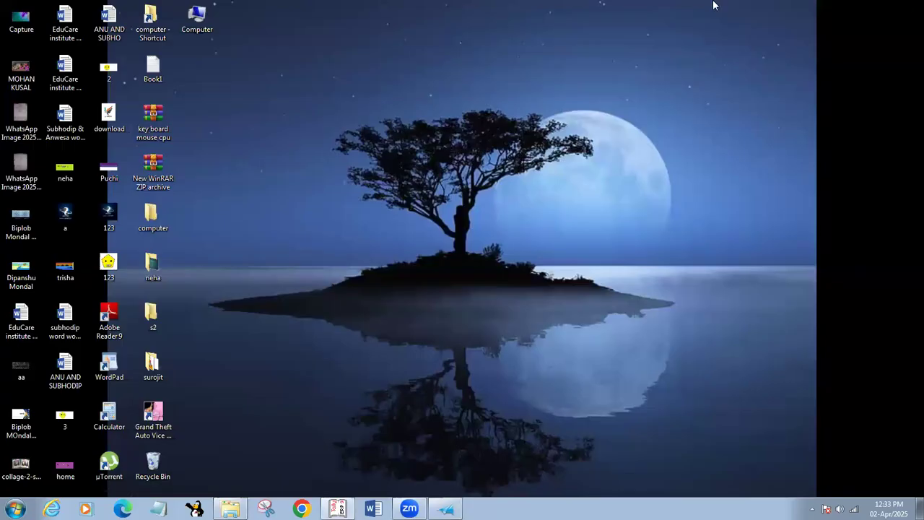